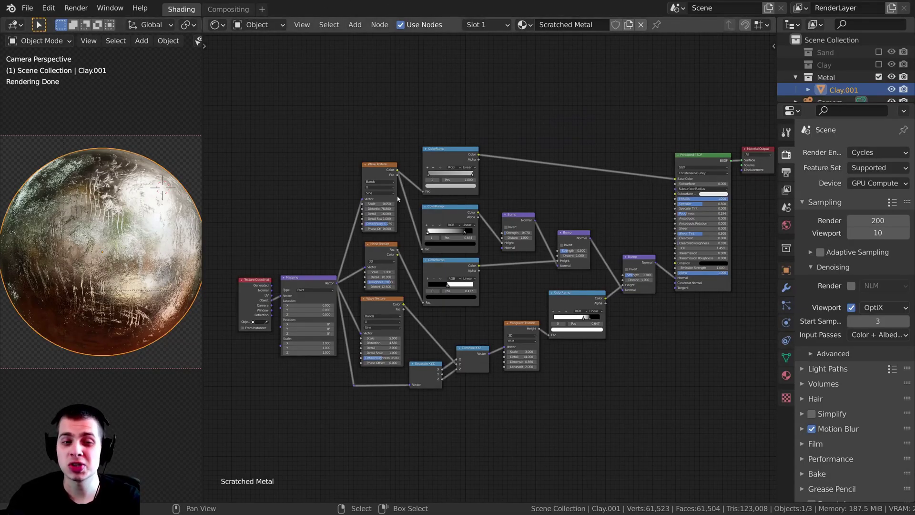
Step: Examine the finished Scratched Metal node tree, from the texture and mapping nodes through the color ramps and bump nodes
middle_drag(542, 289, 536, 298)
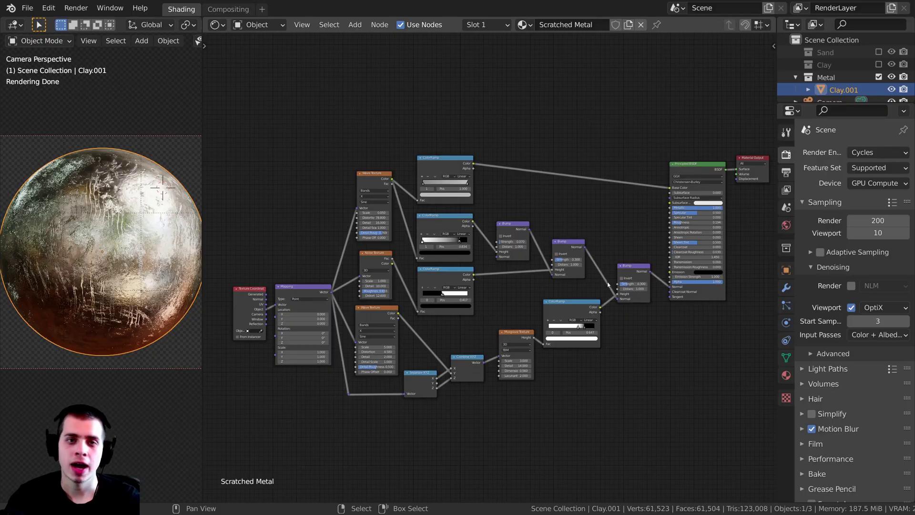
middle_drag(558, 254, 559, 256)
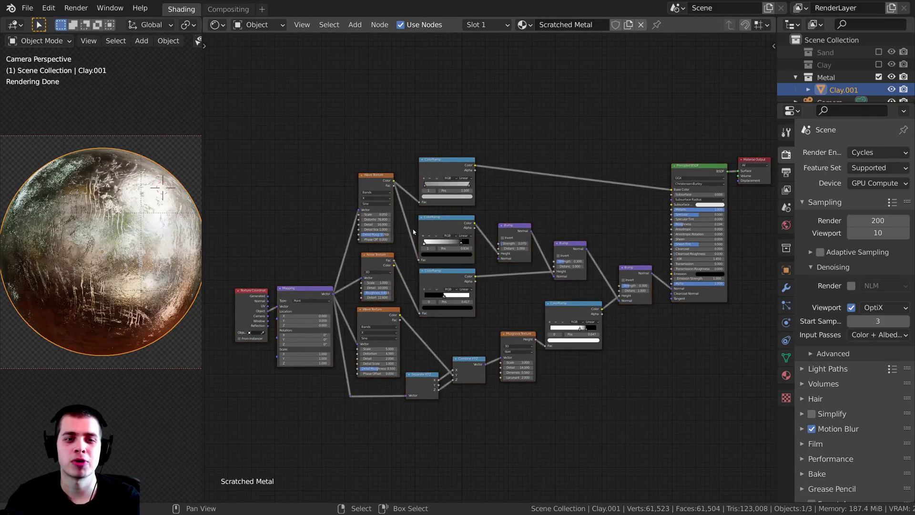
middle_drag(357, 249, 351, 255)
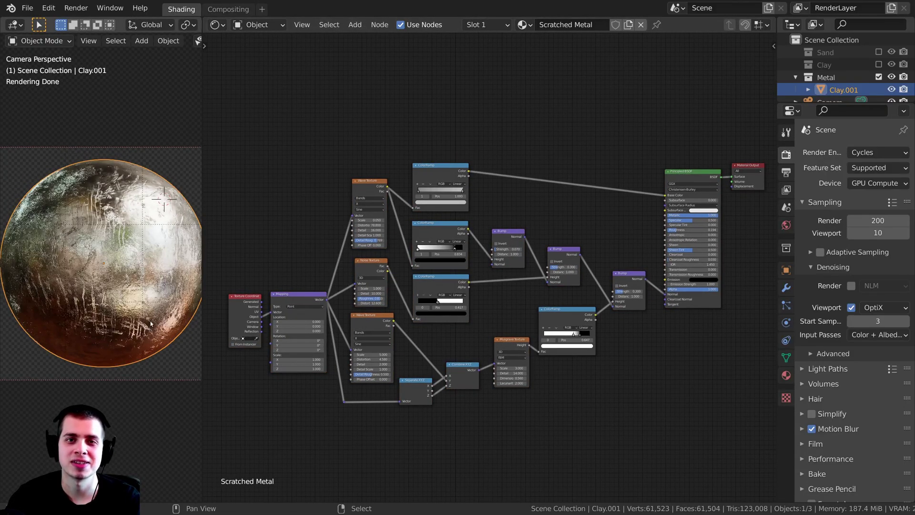
scroll(359, 259, up, 2)
scroll(499, 173, down, 1)
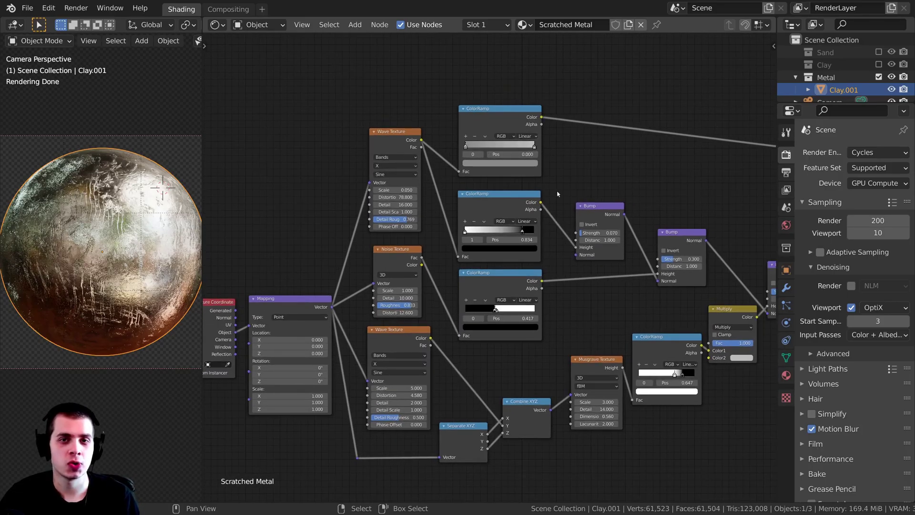
middle_drag(564, 195, 507, 210)
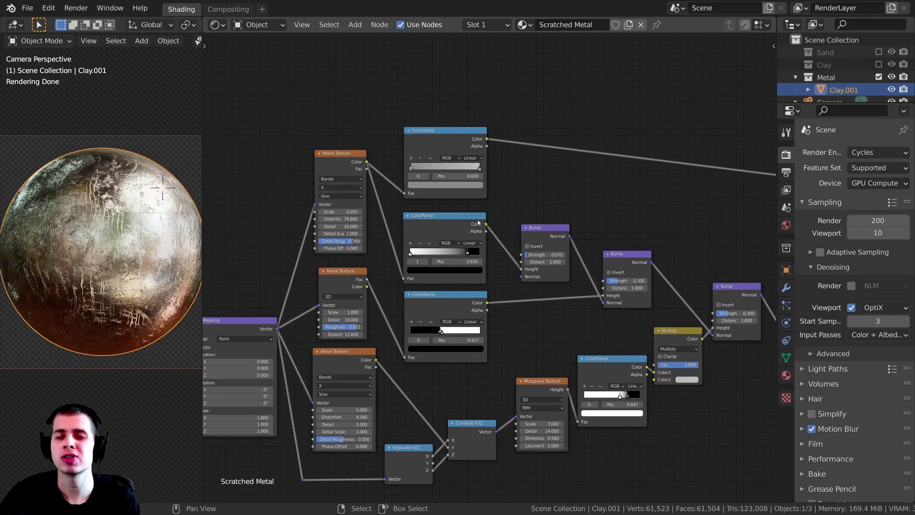
middle_drag(463, 190, 475, 188)
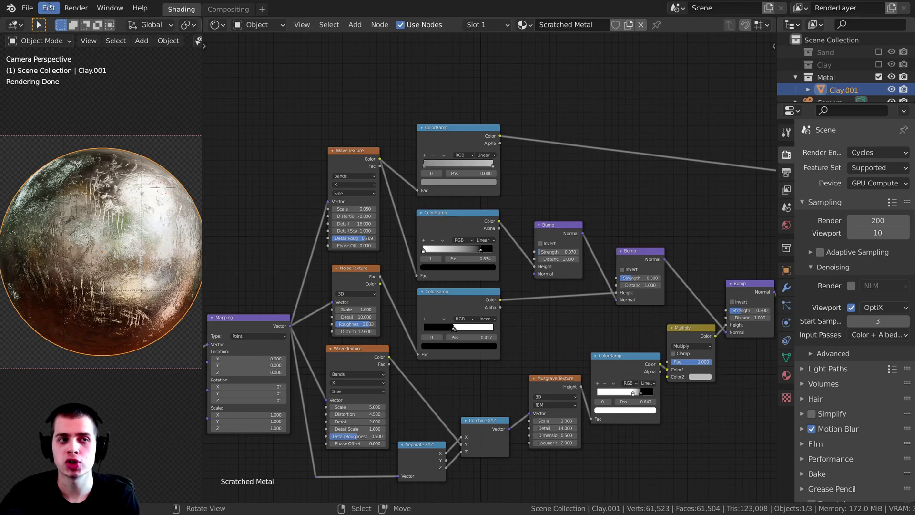
Step: Search the add-ons preferences for "node" and expand the details of the Node Wrangler add-on
click(49, 7)
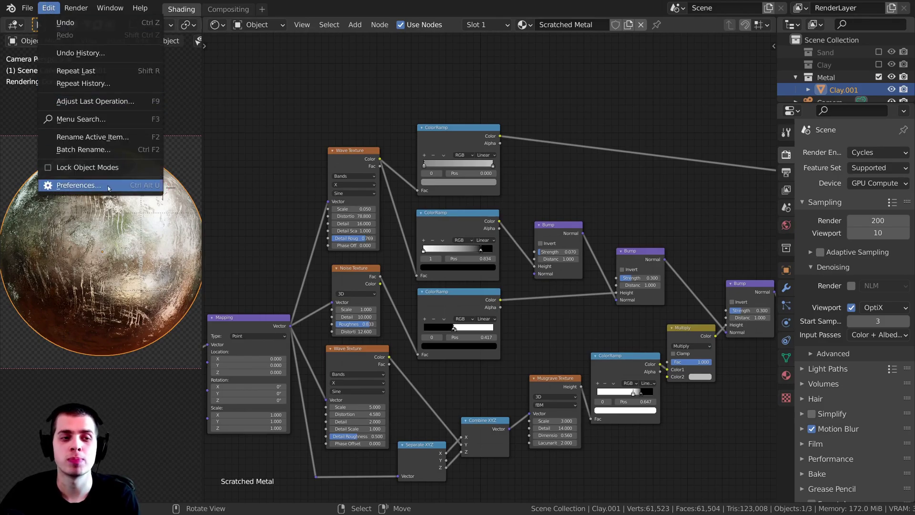
click(79, 185)
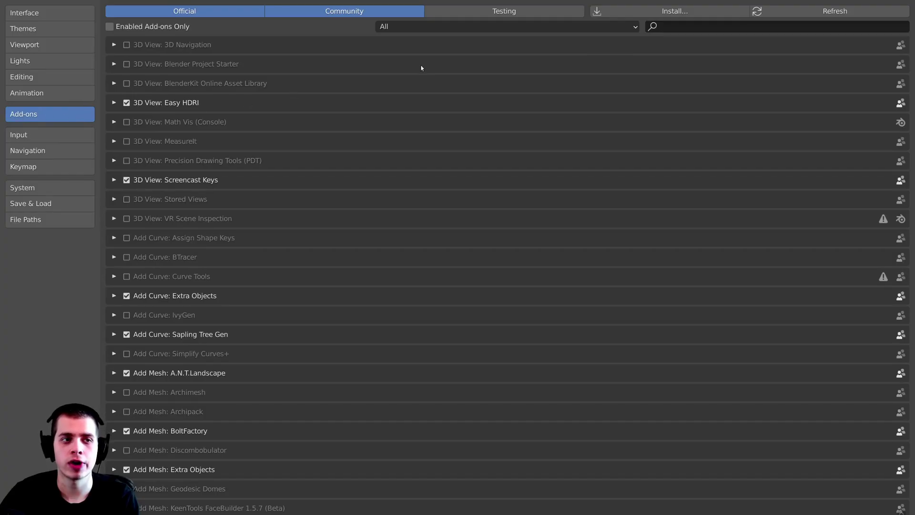
click(695, 29)
text(node)
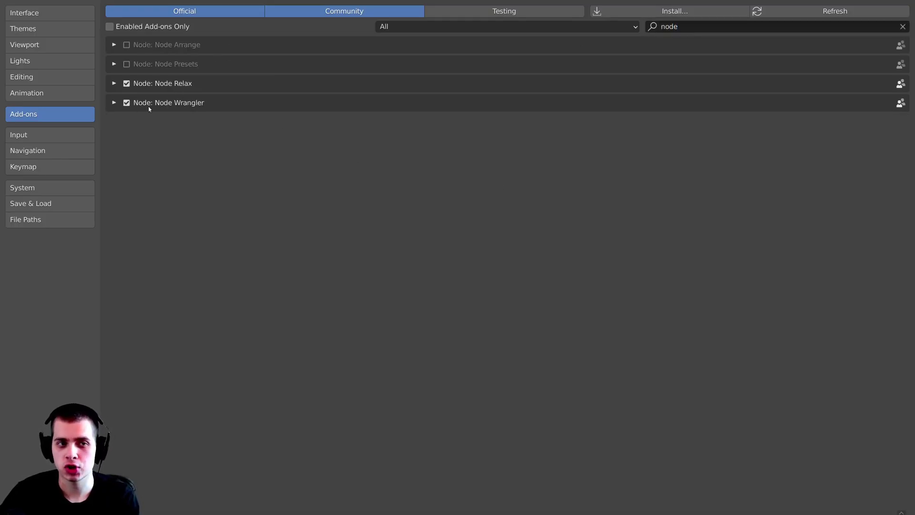
click(115, 103)
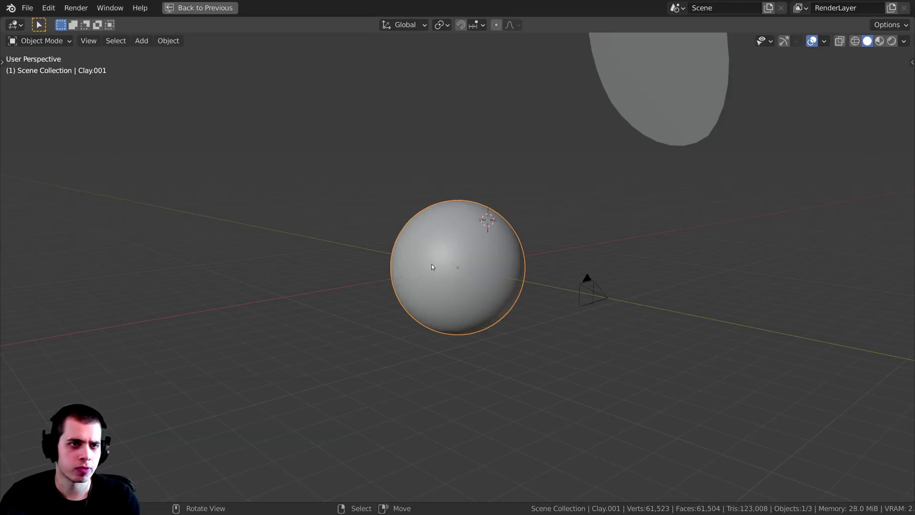
Step: Inspect the sphere from several angles, checking its mesh in Edit Mode and returning to Object Mode
scroll(432, 266, up, 1)
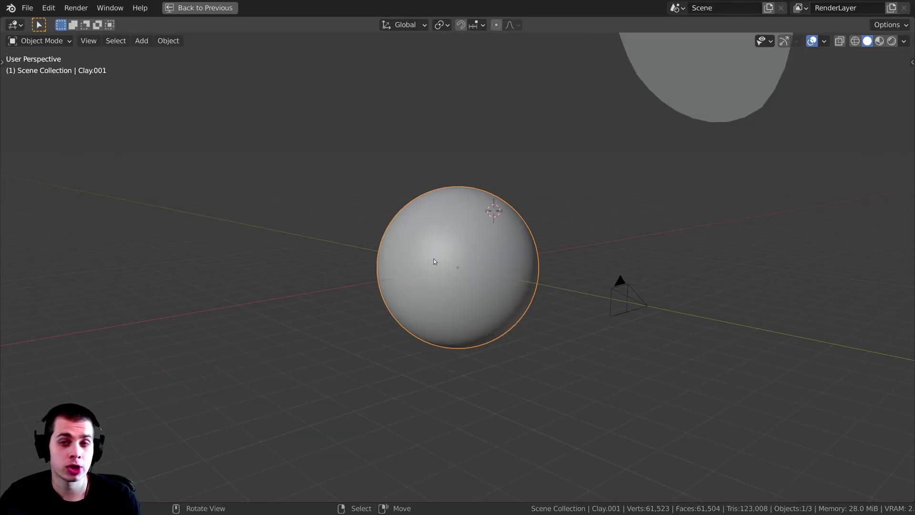
scroll(434, 258, down, 2)
middle_drag(492, 262, 477, 305)
scroll(477, 305, up, 2)
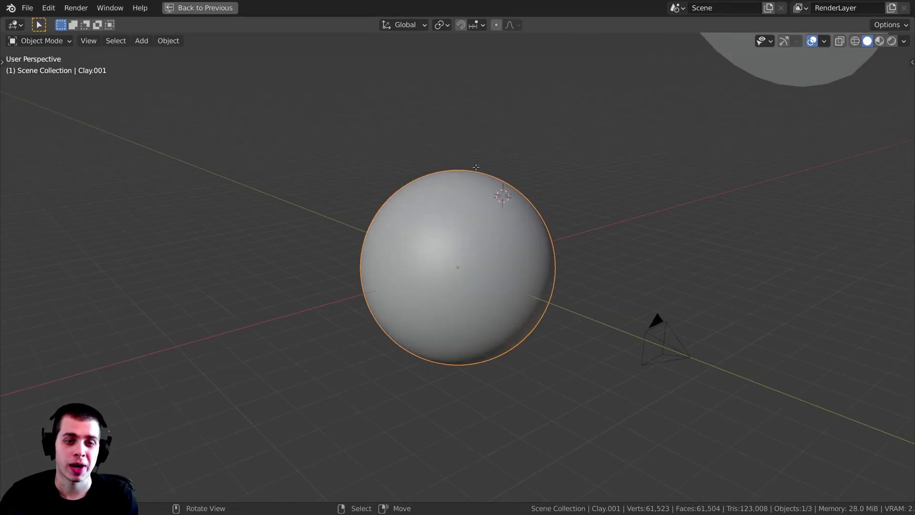
key(Tab)
key(Tab)
middle_drag(317, 263, 455, 319)
key(Tab)
middle_drag(492, 276, 459, 283)
key(Tab)
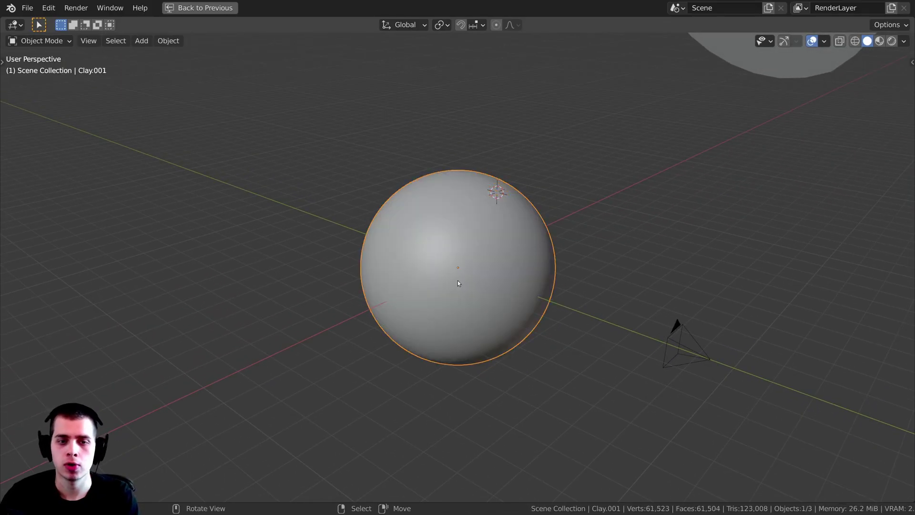
middle_drag(545, 227, 582, 266)
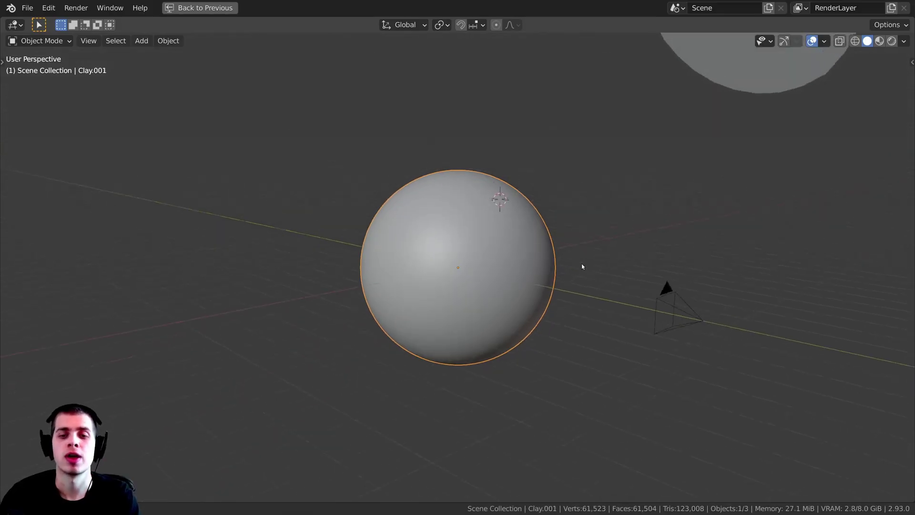
Step: Select the circular Lighting object and view its placement relative to the sphere and camera
scroll(582, 265, down, 3)
click(600, 144)
middle_drag(600, 143, 230, 22)
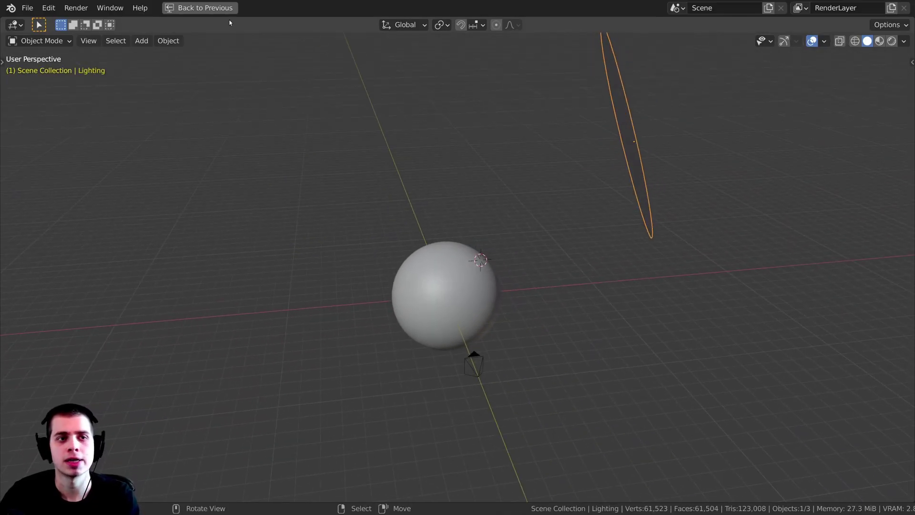
Step: Restore the previous Shading layout and show the scene through the camera with rendered shading
click(200, 8)
key(KP_0)
key(shift+z)
Step: Display the World settings in a widened area and choose Environment Texture as the background color source
click(815, 226)
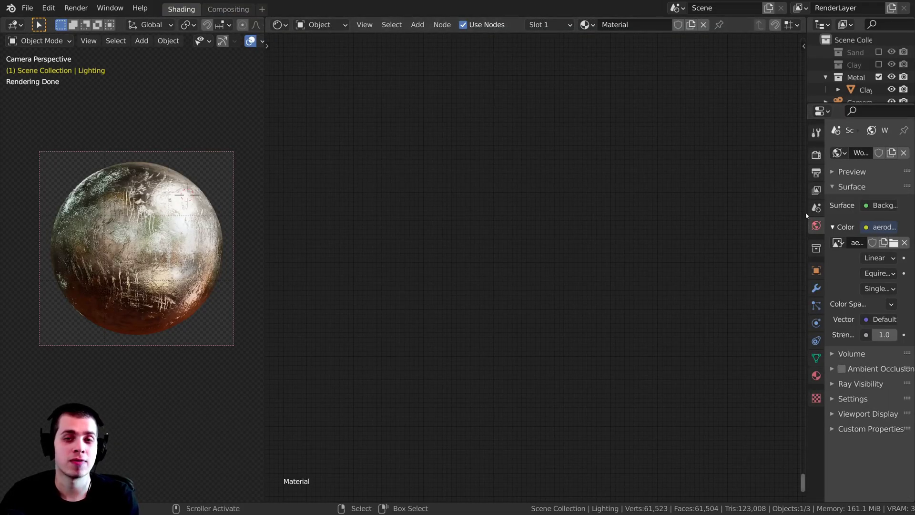
drag(807, 210, 664, 209)
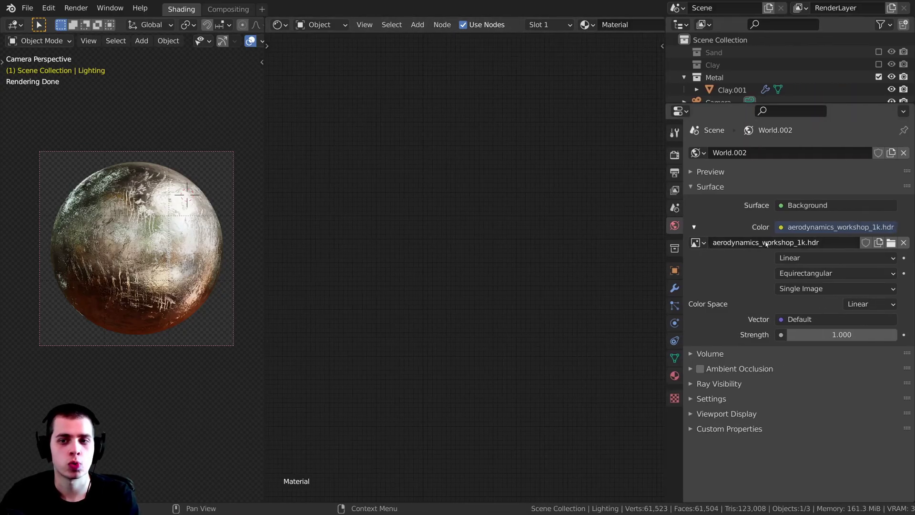
click(800, 243)
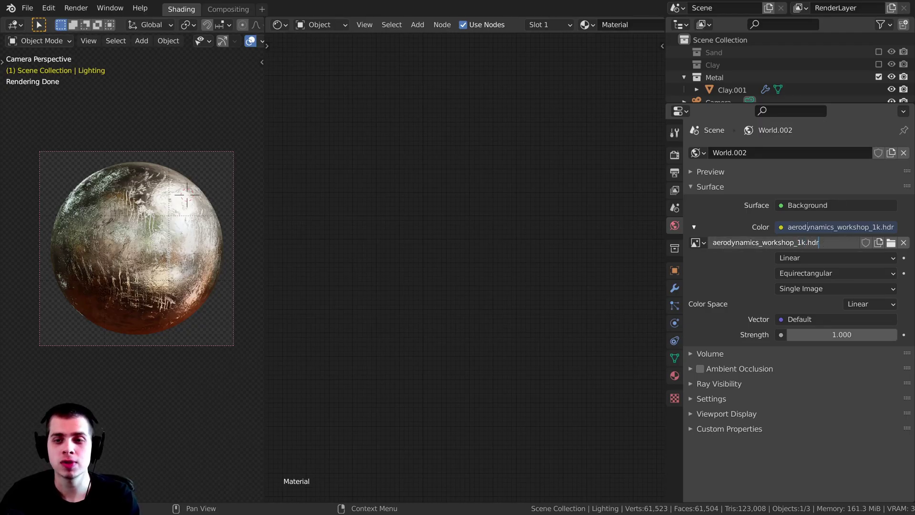
click(761, 230)
click(780, 228)
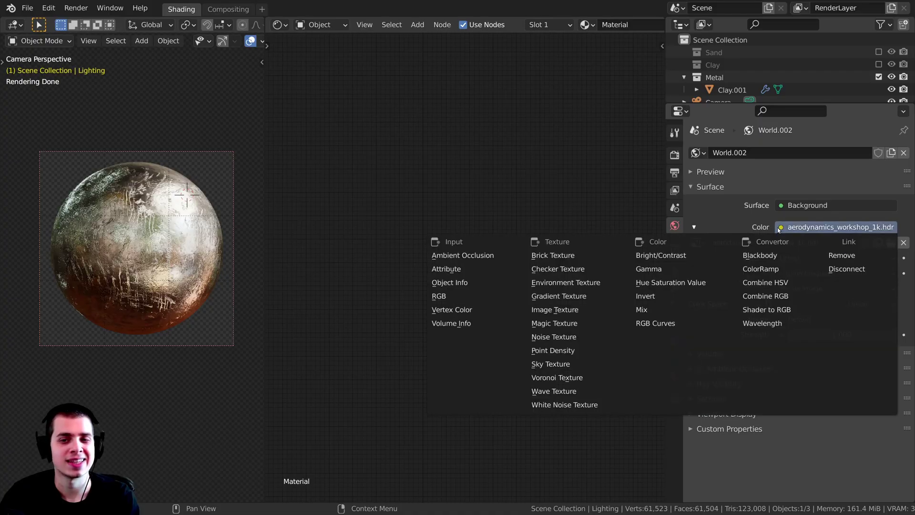
click(599, 283)
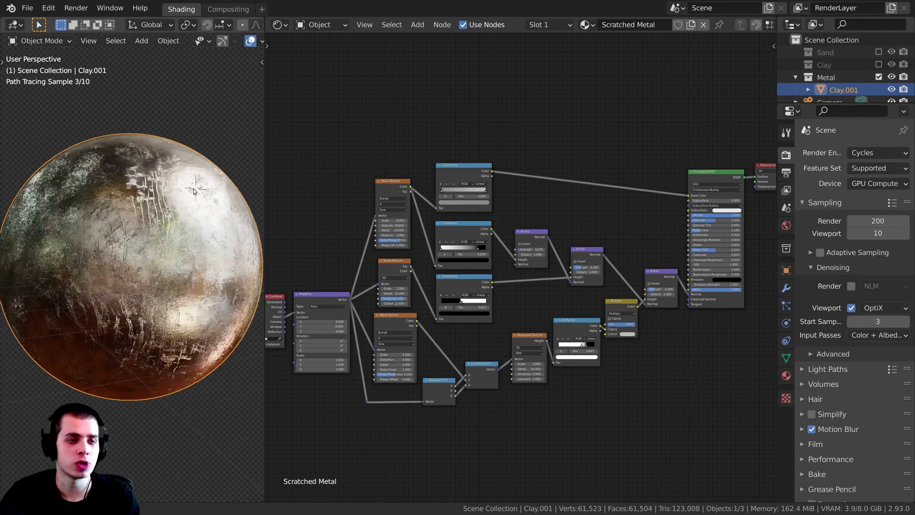
Step: Orbit around the rendered scratched metal sphere and return to the camera view fitted to the viewport
middle_drag(185, 196, 119, 155)
key(KP_0)
key(Home)
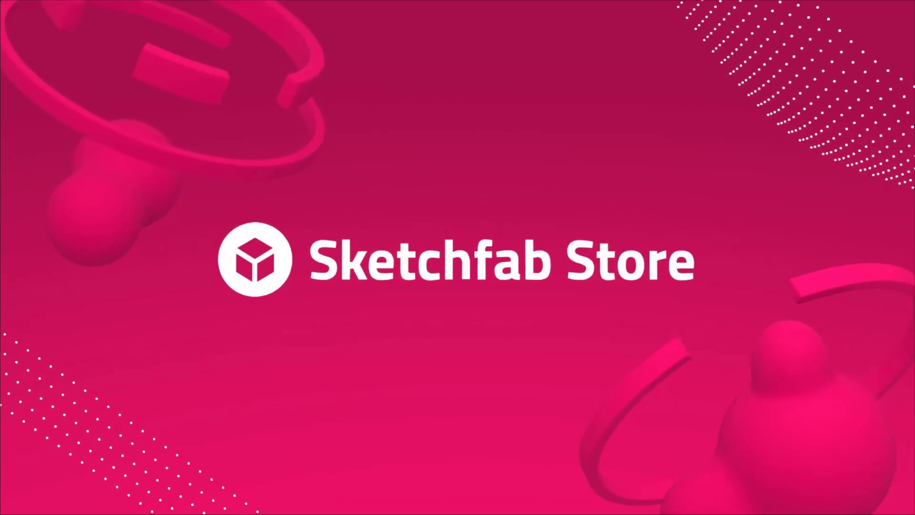
scroll(458, 274, down, 5)
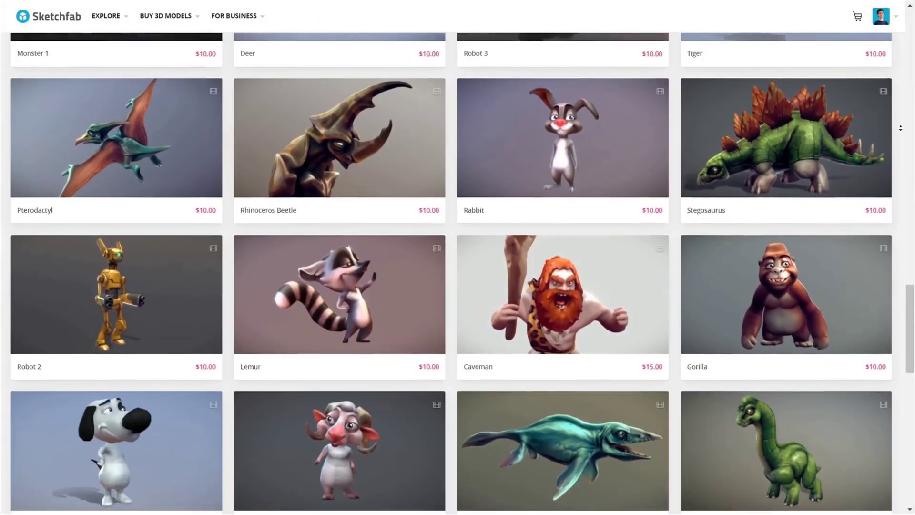
scroll(458, 274, down, 3)
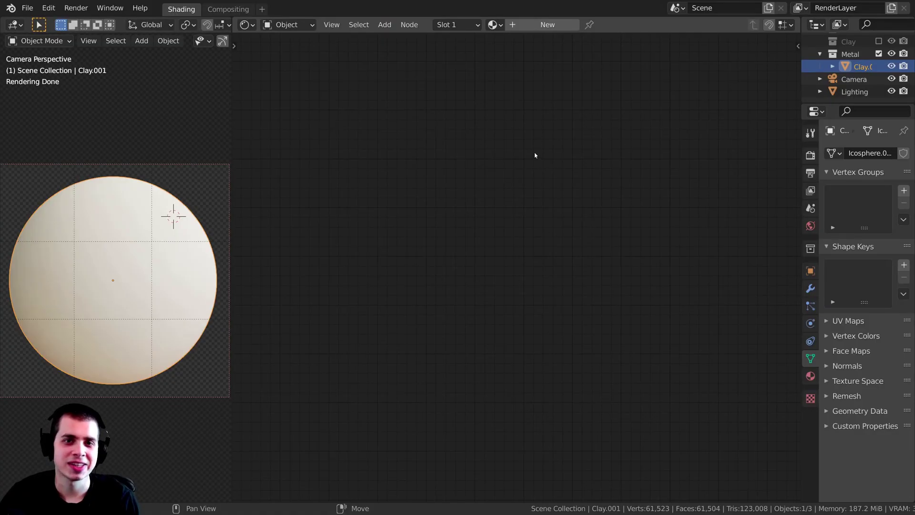
Step: Create a new material on the sphere and name it Scratched Metal
click(588, 25)
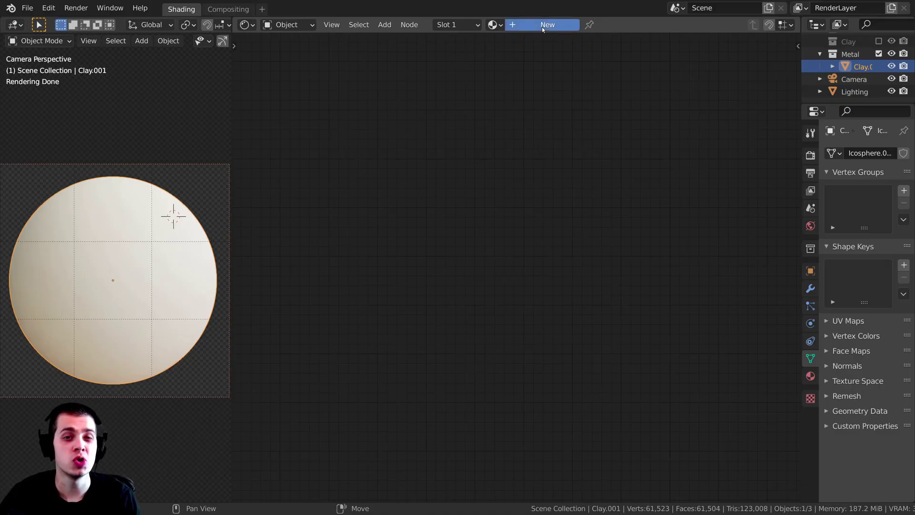
click(588, 24)
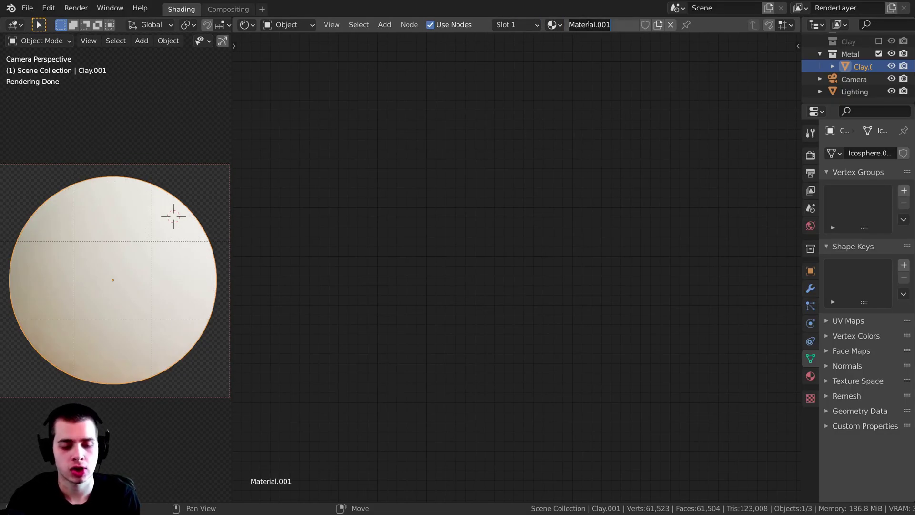
text(S)
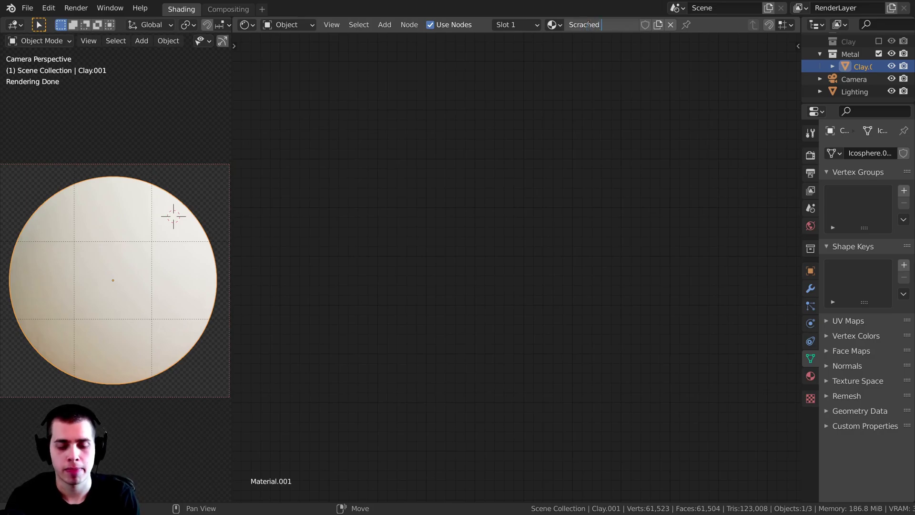
text(cratched Metal)
key(Return)
Step: Set the Principled BSDF's Metallic to 1.000 and its Roughness to 0.196
scroll(596, 238, up, 5)
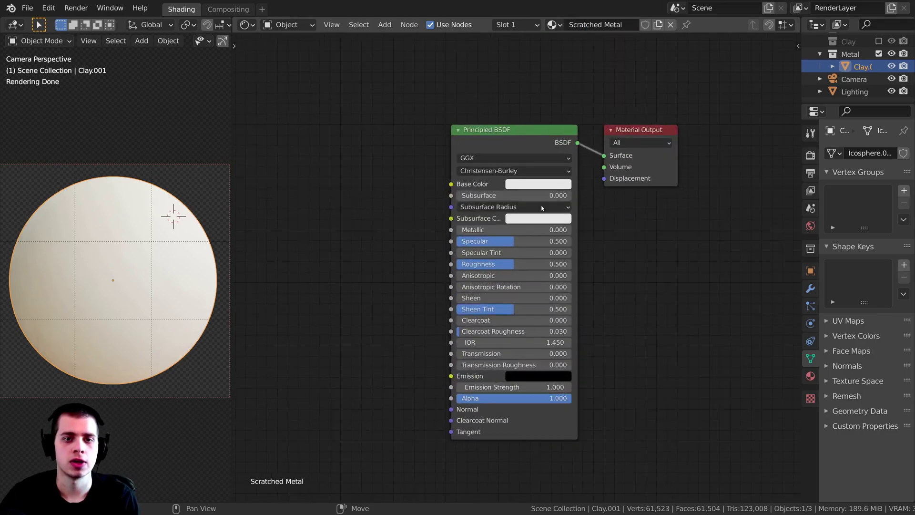
drag(499, 140, 510, 131)
scroll(524, 286, up, 3)
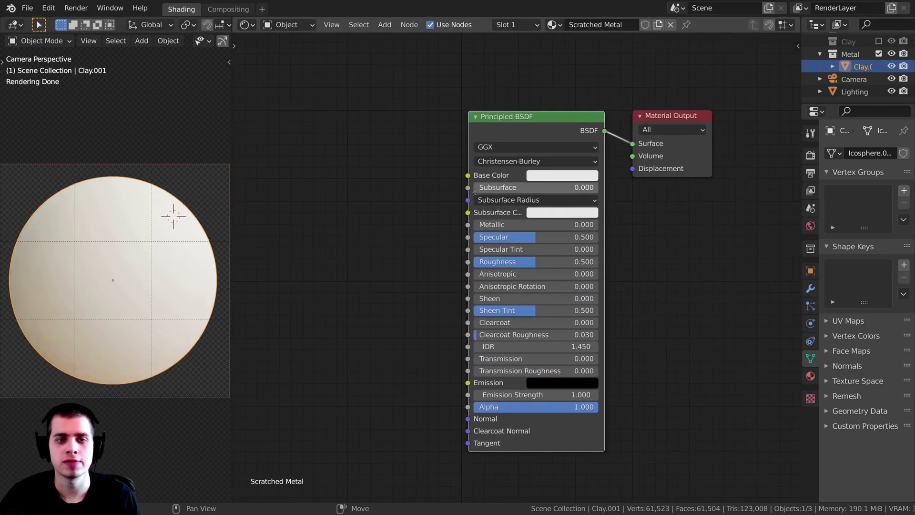
middle_drag(529, 298, 494, 292)
scroll(525, 239, up, 2)
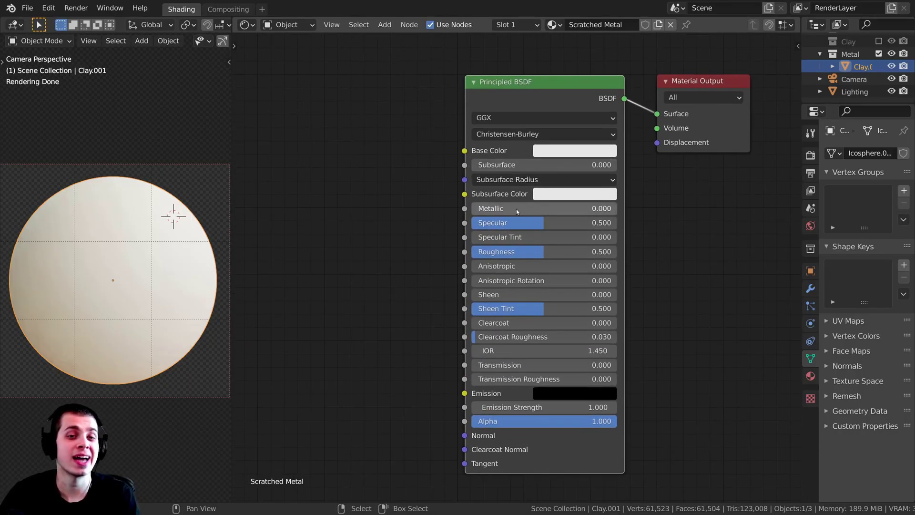
drag(491, 210, 619, 211)
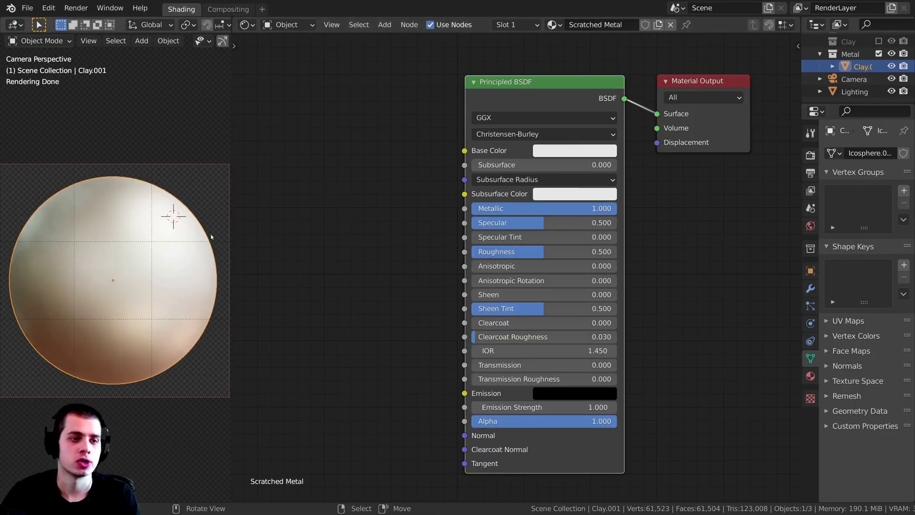
scroll(533, 266, up, 1)
drag(536, 252, 496, 251)
scroll(147, 319, up, 2)
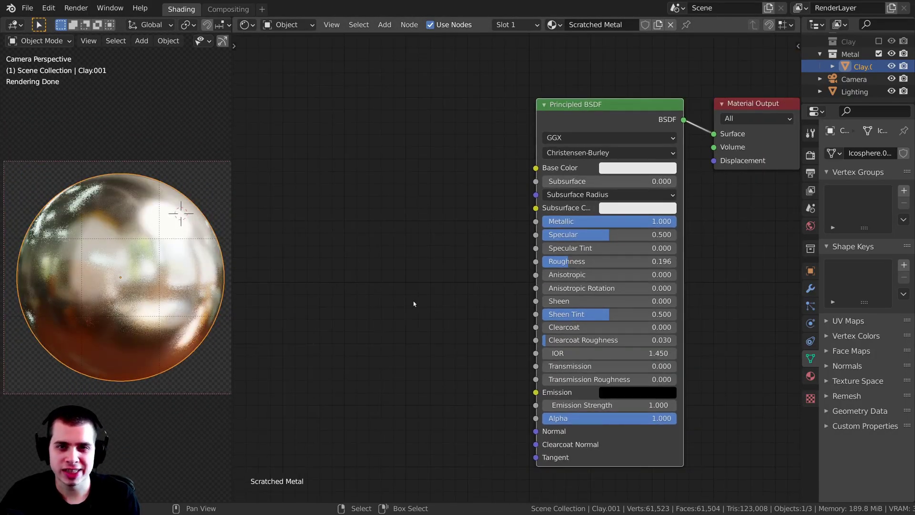
Step: Add a Wave Texture node and place it in the empty space before the Principled BSDF
middle_drag(414, 303, 432, 305)
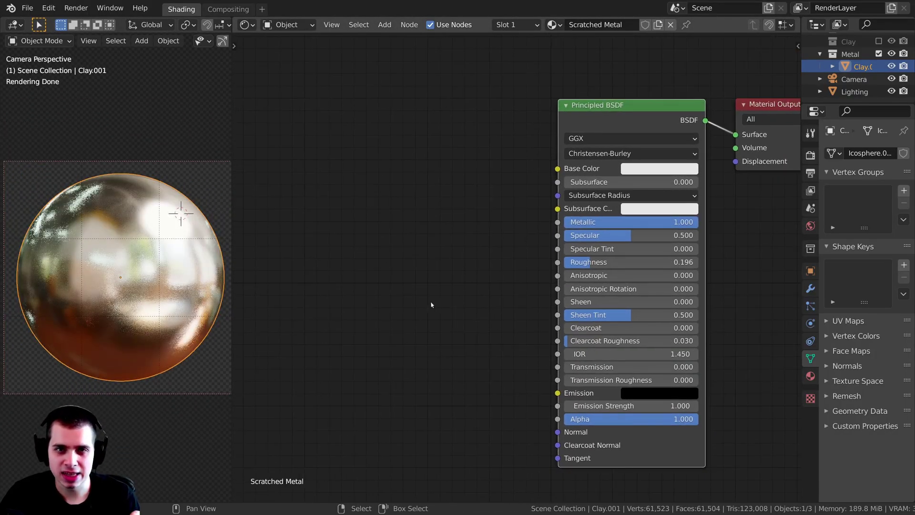
scroll(432, 304, up, 1)
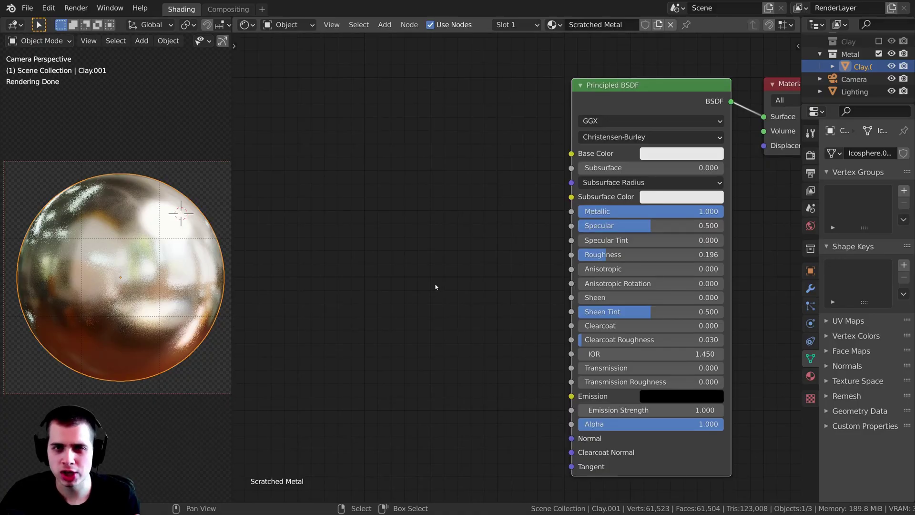
scroll(433, 285, down, 2)
middle_drag(429, 179, 455, 180)
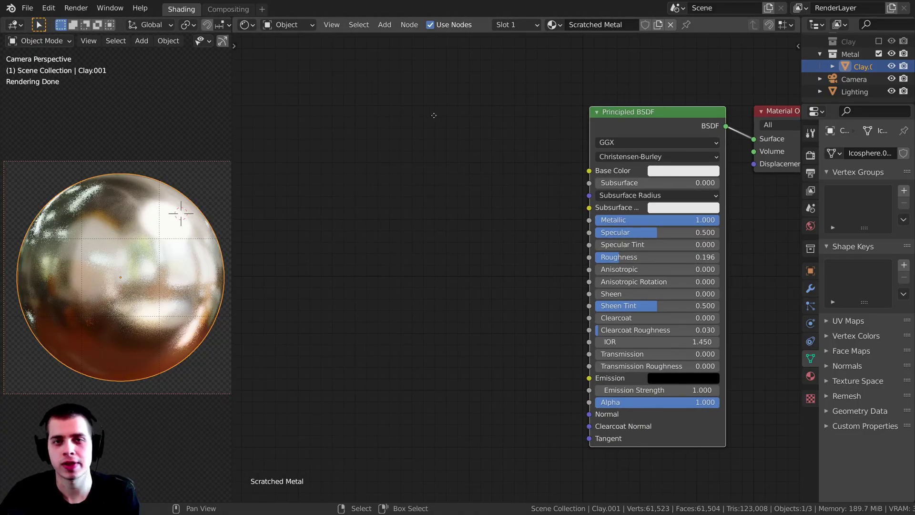
scroll(434, 116, up, 1)
scroll(416, 142, down, 2)
key(shift+a)
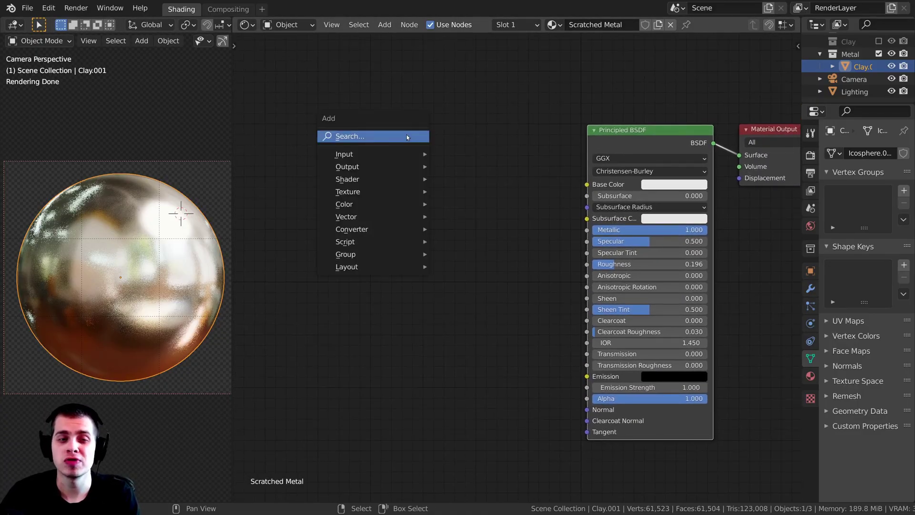
click(407, 137)
text(wav)
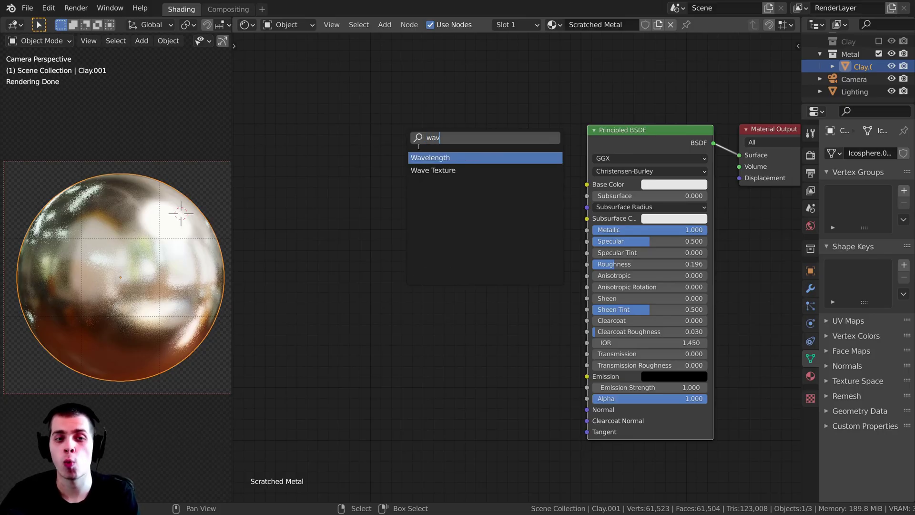
click(433, 170)
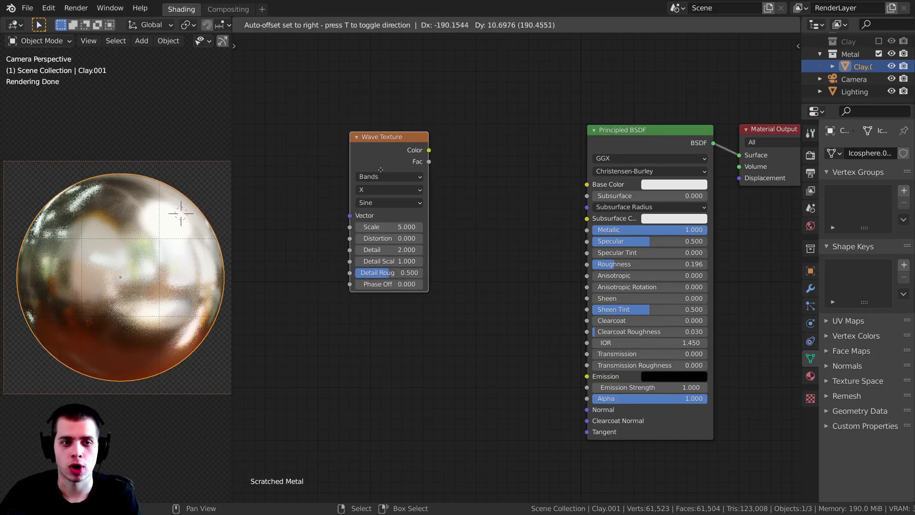
click(391, 155)
click(457, 163)
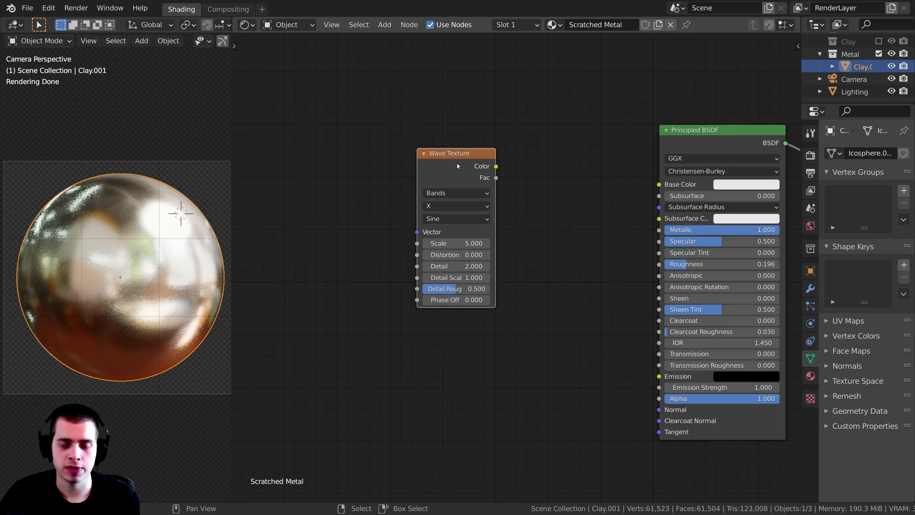
key(g)
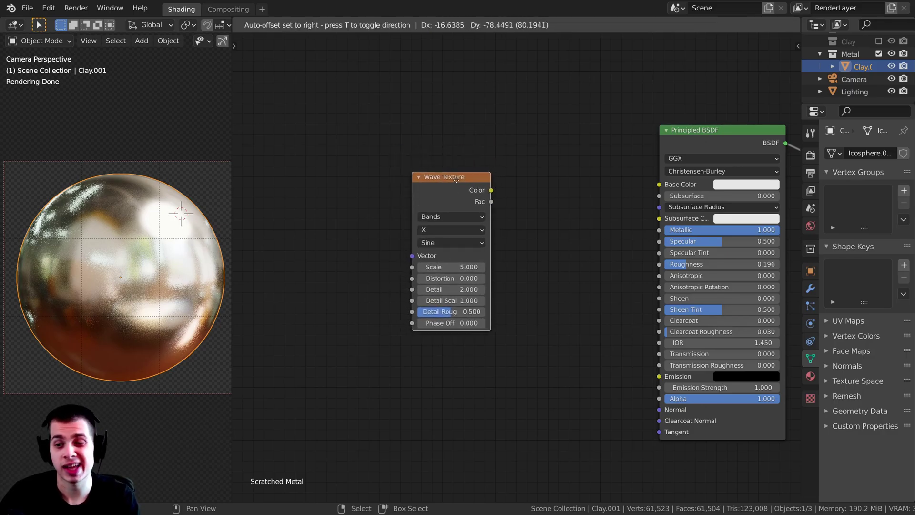
click(481, 184)
Step: Add Mapping and Texture Coordinate nodes to the Wave Texture, using the Object coordinates as the Mapping's Vector input
key(ctrl+t)
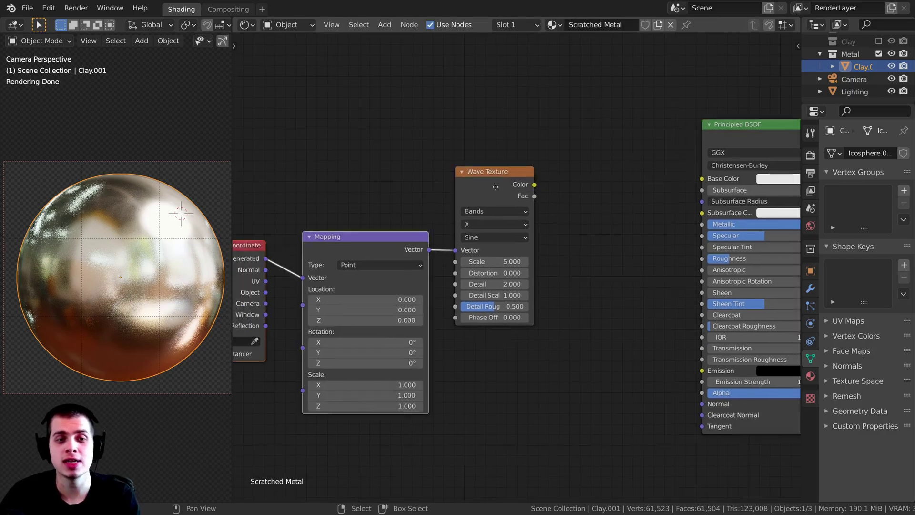
key(g)
click(336, 228)
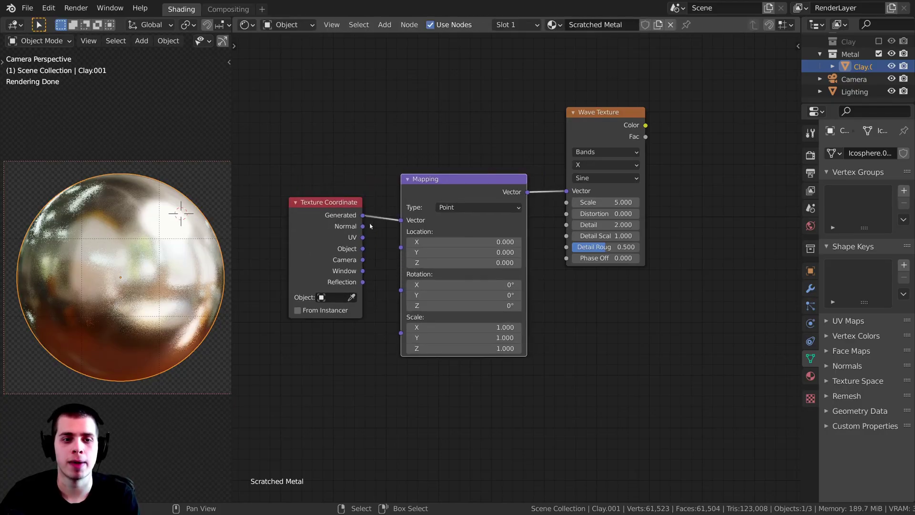
drag(363, 249, 400, 220)
drag(333, 202, 331, 180)
Step: Preview the Wave Texture's Color output directly on the sphere
middle_drag(557, 135, 469, 143)
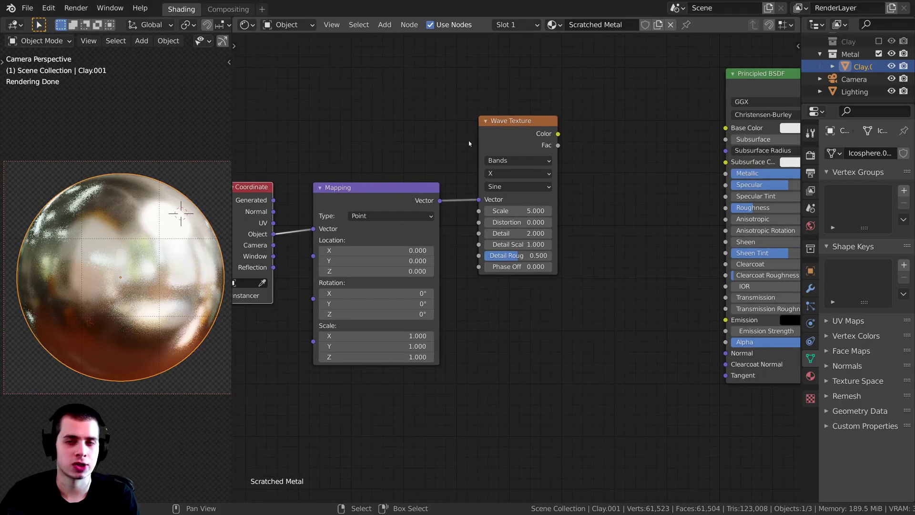
middle_drag(557, 132, 501, 166)
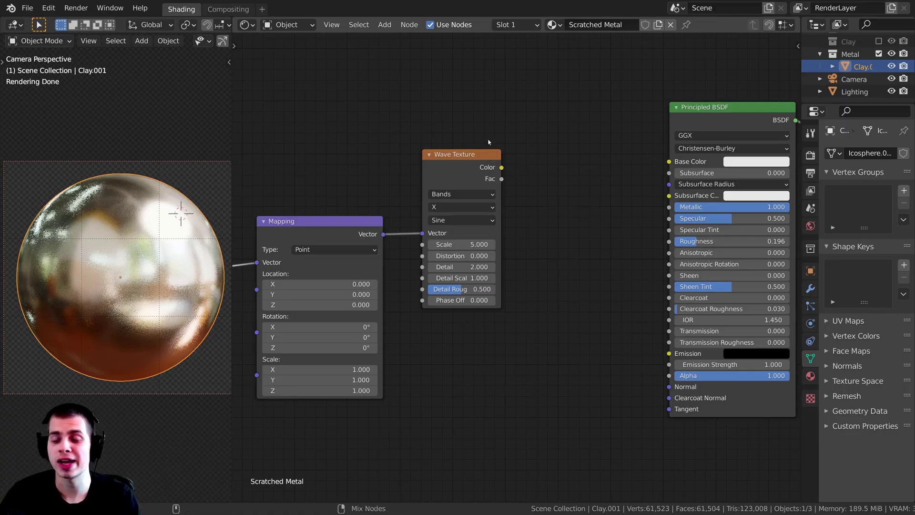
ctrl+shift+click(467, 160)
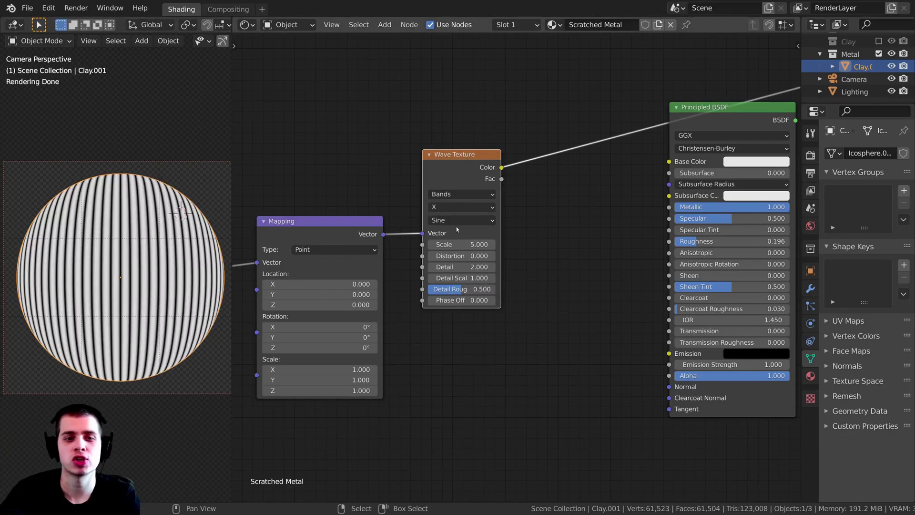
Step: Set the Wave Texture's Scale to 0.1
scroll(426, 190, up, 1)
middle_drag(467, 161, 520, 186)
scroll(577, 267, up, 1)
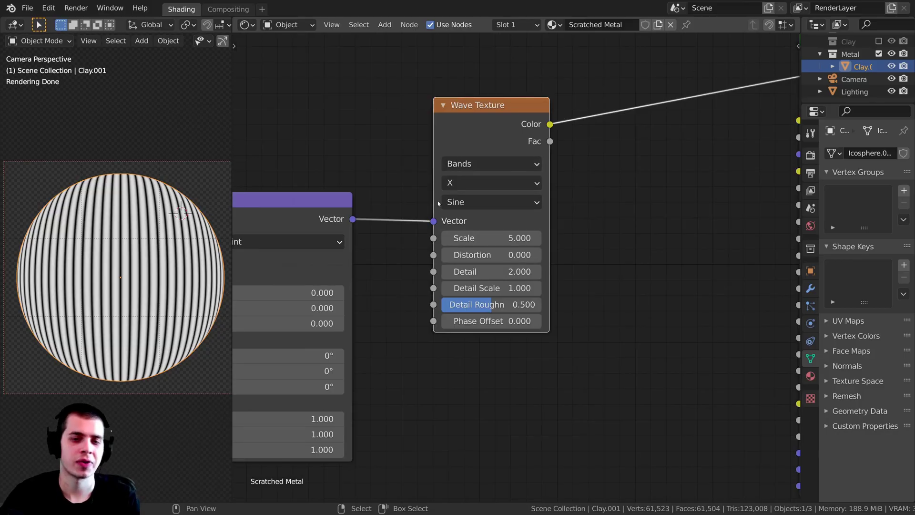
scroll(577, 267, up, 1)
middle_drag(525, 233, 527, 257)
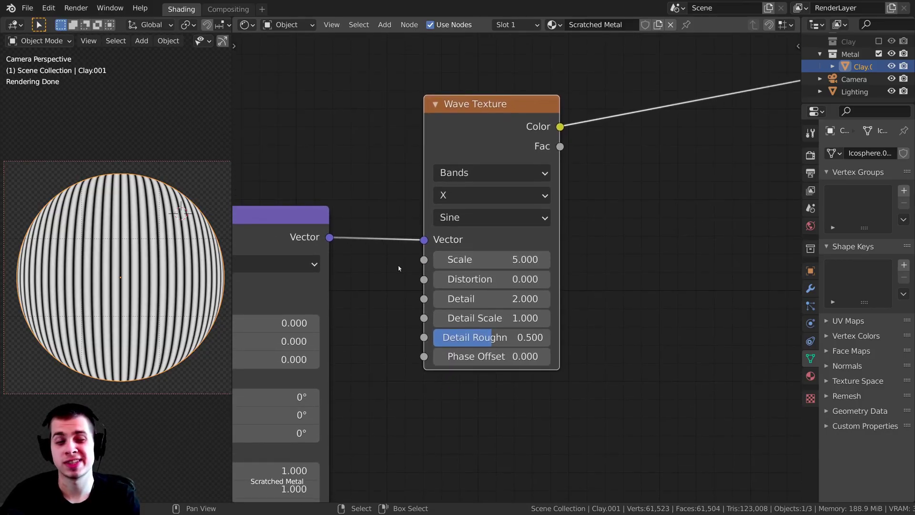
click(484, 259)
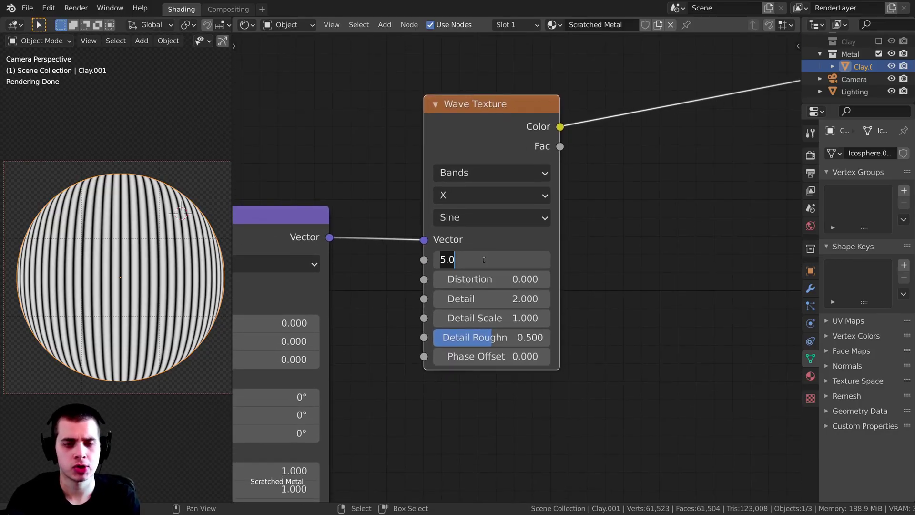
text(.1)
key(Return)
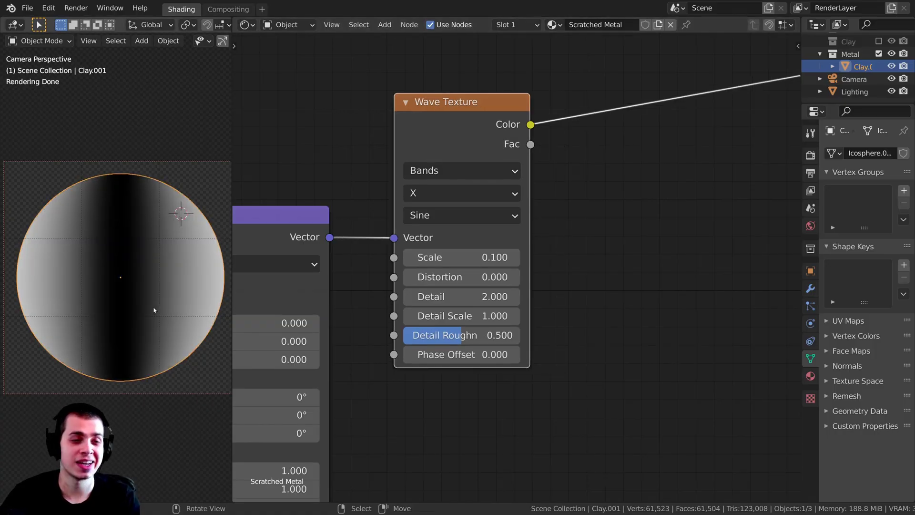
Step: Shift the Wave Texture node slightly and set its Distortion to 78
middle_drag(414, 249, 421, 220)
scroll(421, 220, up, 1)
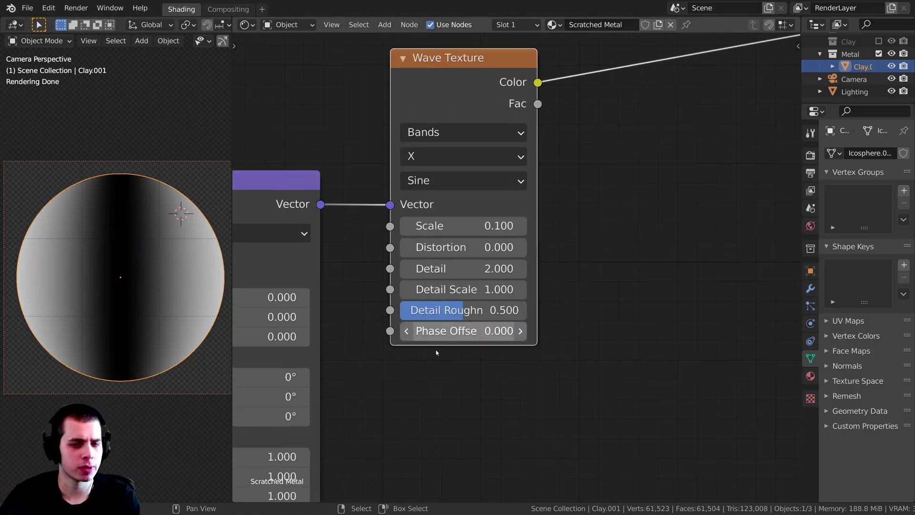
drag(463, 110, 477, 136)
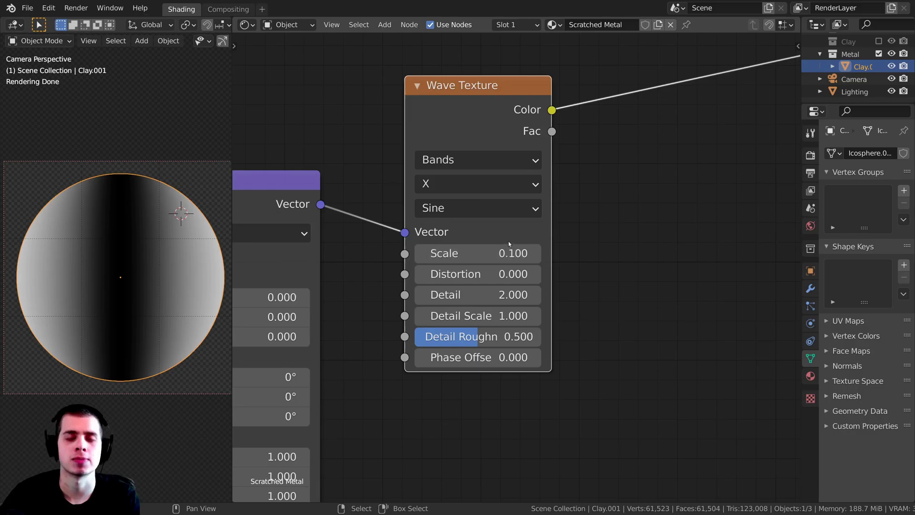
mouse_move(479, 249)
mouse_down()
mouse_move(527, 248)
mouse_move(479, 248)
mouse_up()
middle_drag(480, 249, 479, 230)
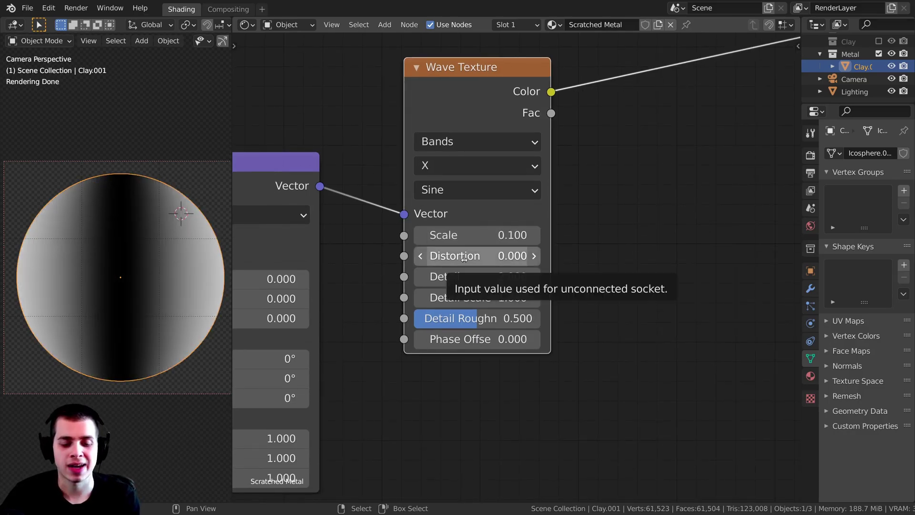
click(467, 259)
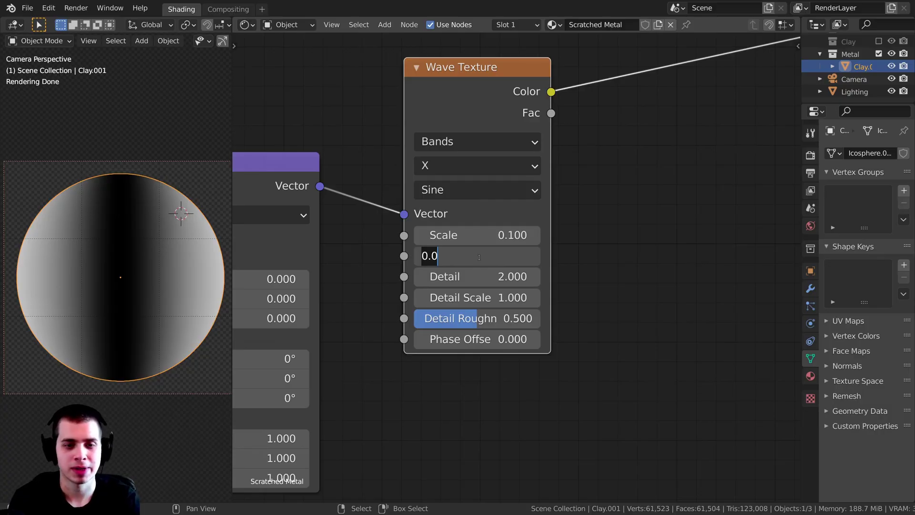
text(78)
key(Return)
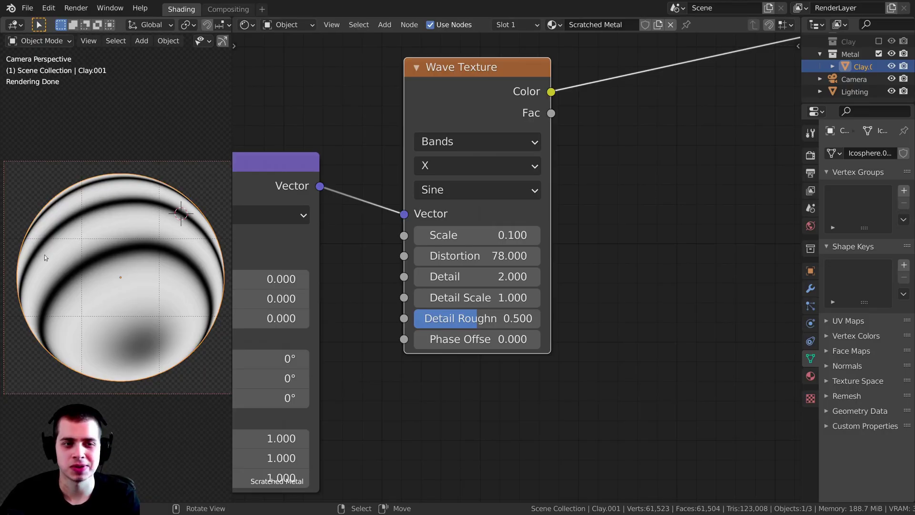
Step: Set the Wave Texture's Detail to 16 and its Detail Roughness to 0.75
middle_drag(481, 280, 485, 264)
click(485, 264)
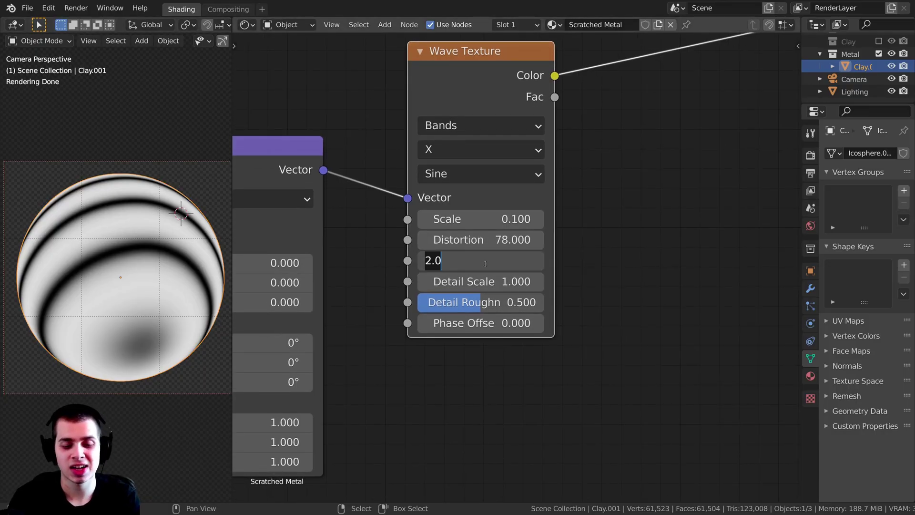
text(16)
key(Return)
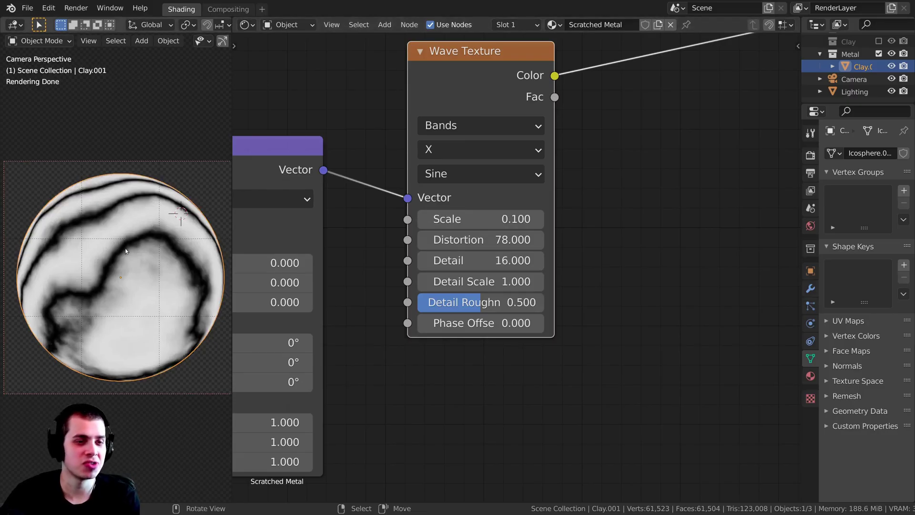
middle_drag(530, 307, 535, 283)
click(491, 278)
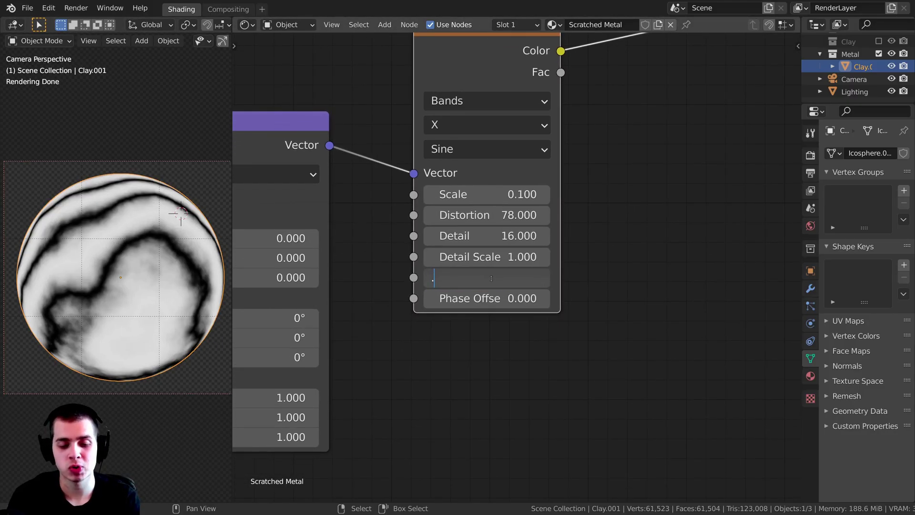
text(.75)
key(Return)
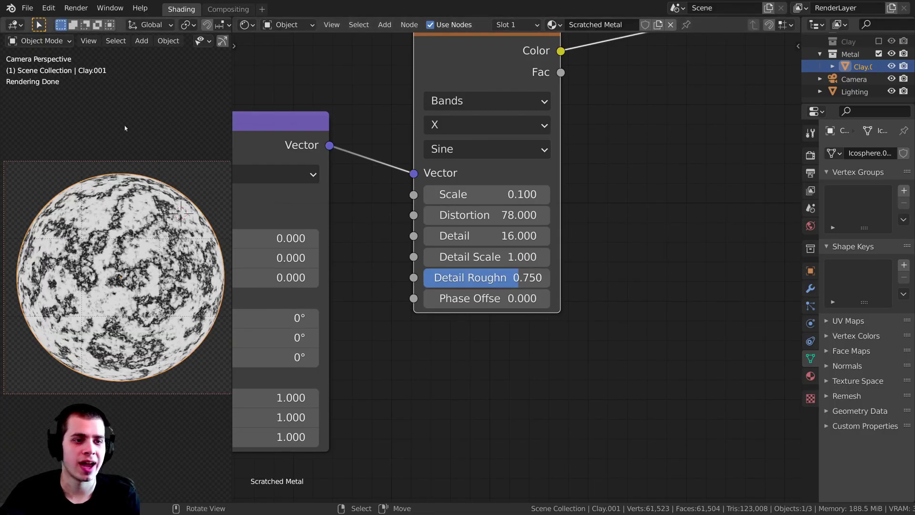
Step: Try a Scale of 0.040 on the Wave Texture and return it to 0.100
scroll(141, 245, up, 2)
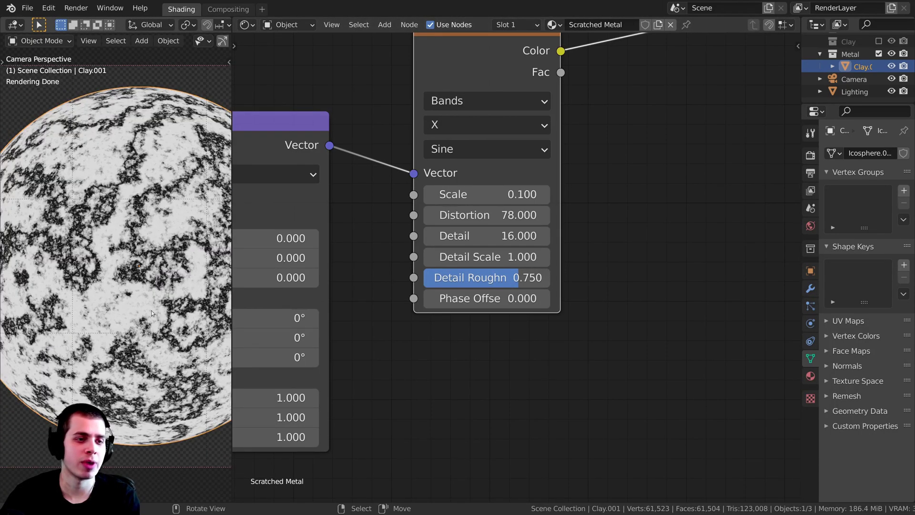
scroll(142, 253, down, 1)
middle_drag(489, 289, 495, 339)
ctrl+scroll(516, 245, down, 2)
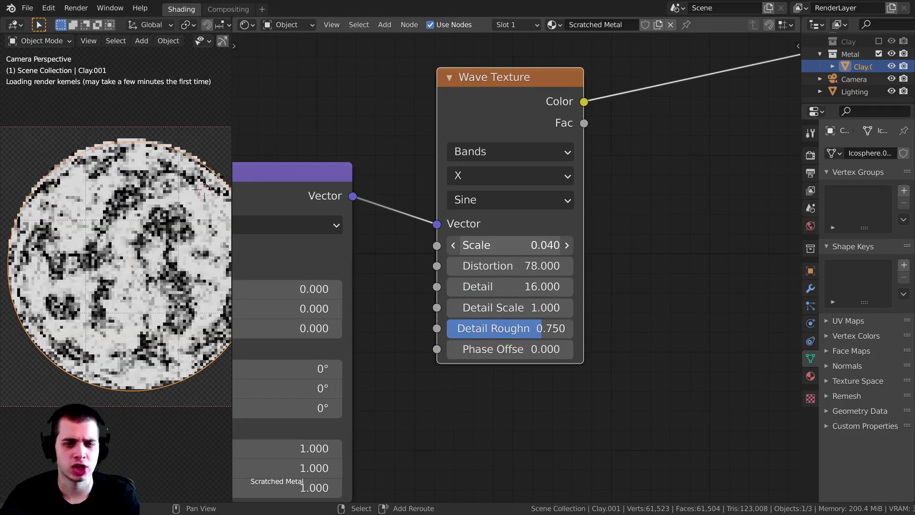
ctrl+scroll(516, 245, up, 2)
Step: Connect the Wave Texture's Color output to the Principled BSDF's Base Color
scroll(512, 245, down, 3)
middle_drag(487, 190, 413, 180)
scroll(414, 179, down, 1)
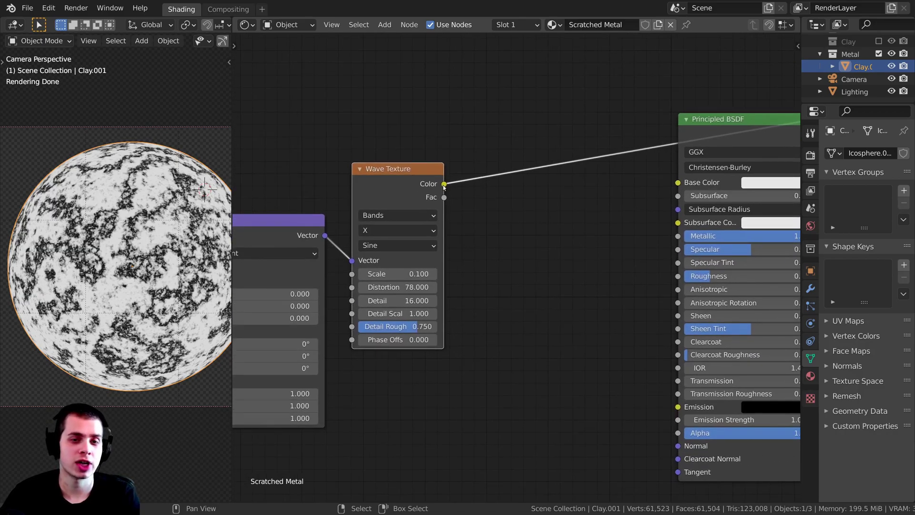
middle_drag(618, 179, 611, 138)
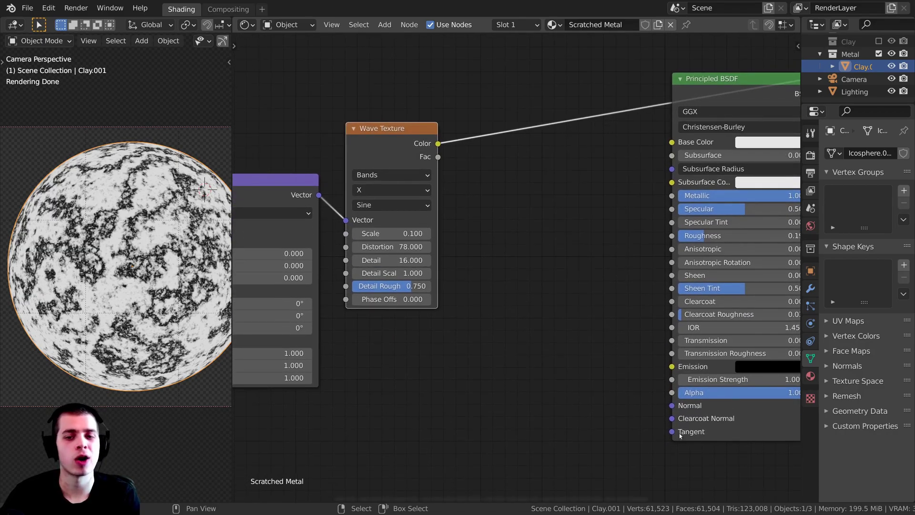
drag(440, 150, 448, 178)
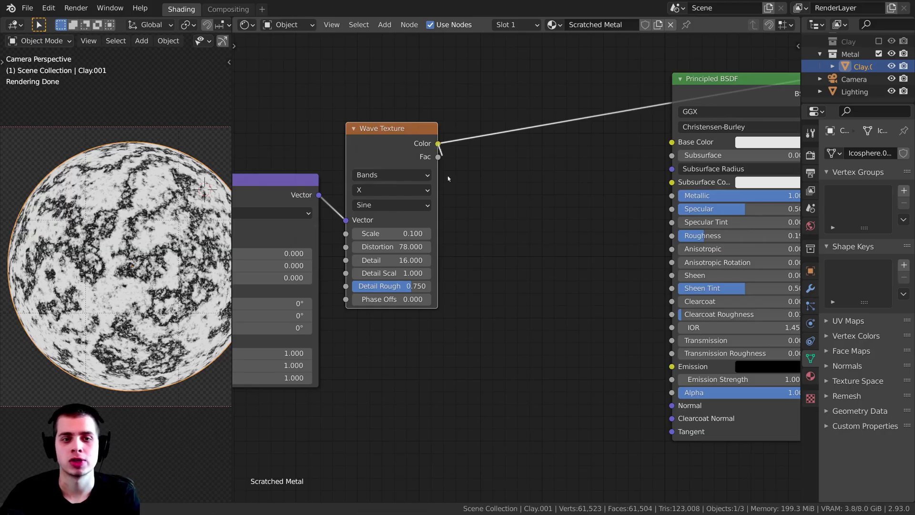
drag(673, 144, 674, 143)
middle_drag(673, 143, 597, 174)
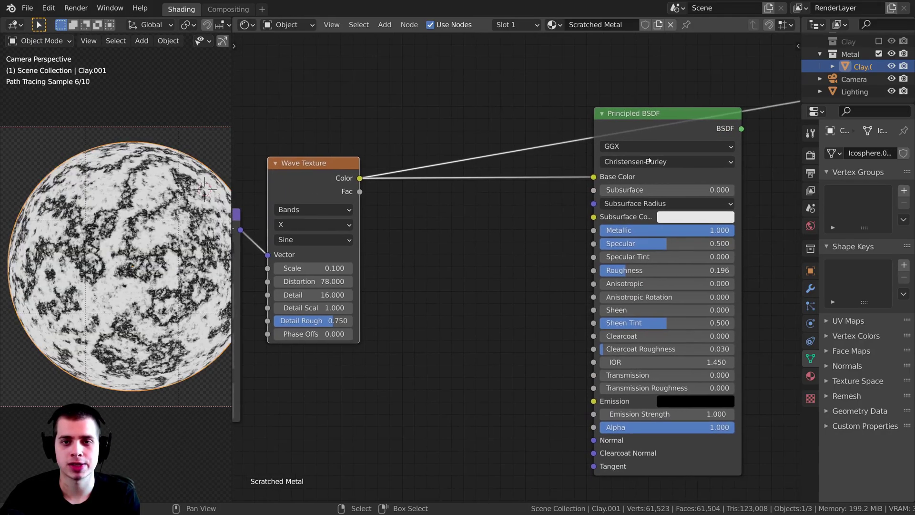
Step: Route the Principled BSDF back to the material output to preview the full metal shader on the sphere
scroll(637, 136, down, 1)
ctrl+shift+click(639, 142)
drag(639, 142, 660, 142)
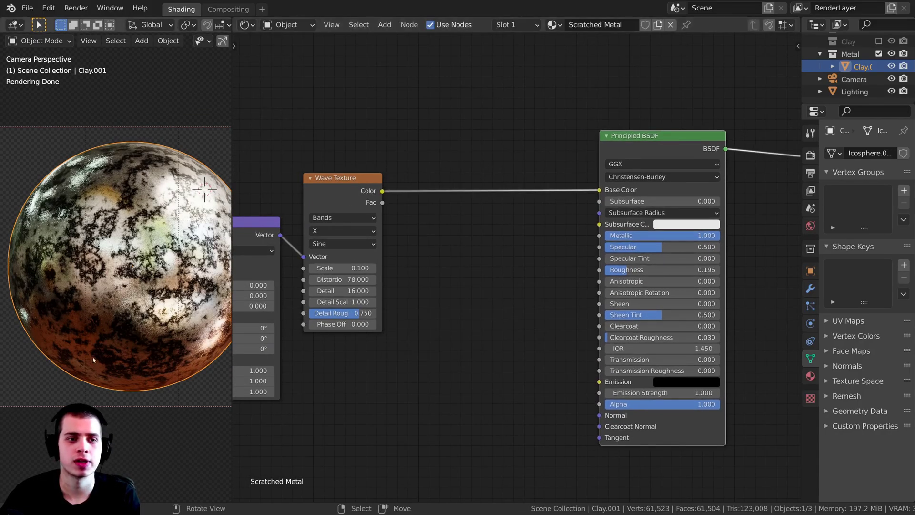
scroll(143, 263, up, 1)
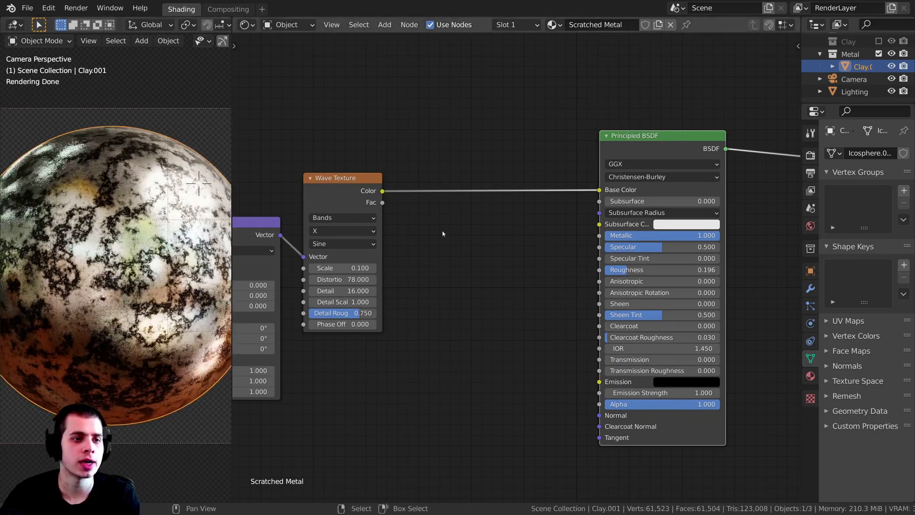
scroll(442, 234, up, 1)
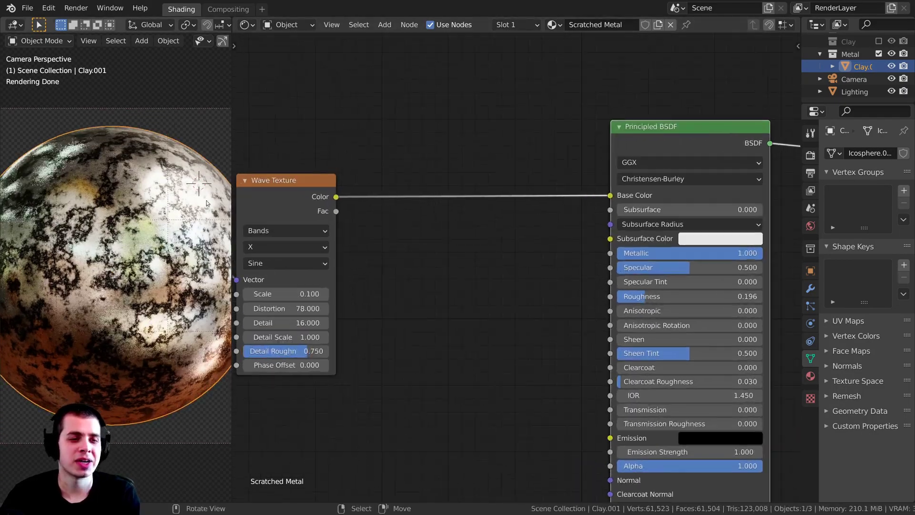
Step: Insert a ColorRamp node between the Wave Texture's Color output and the Principled BSDF's Base Color
middle_drag(403, 104, 439, 101)
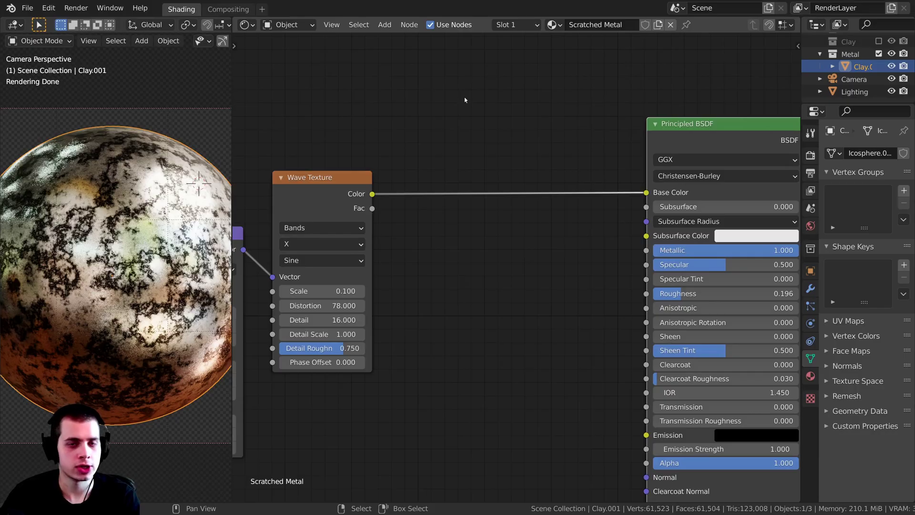
key(shift+a)
click(460, 85)
text(col)
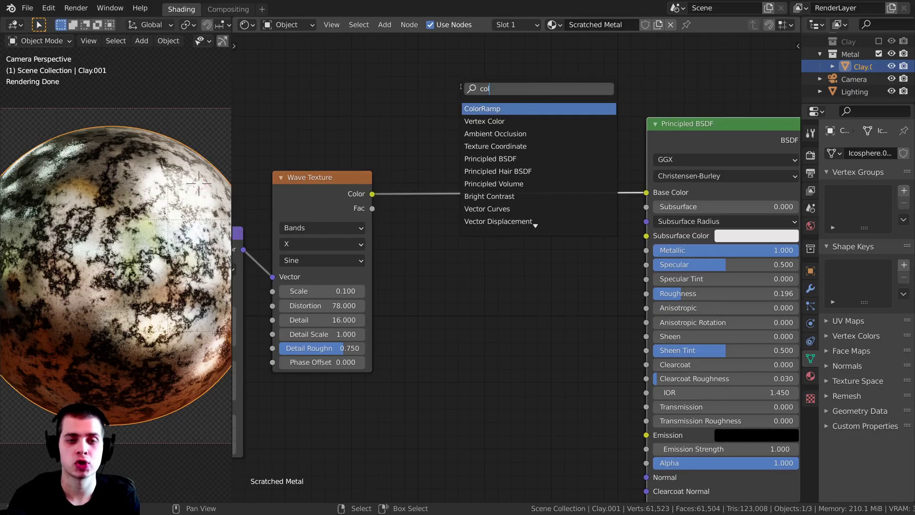
click(486, 104)
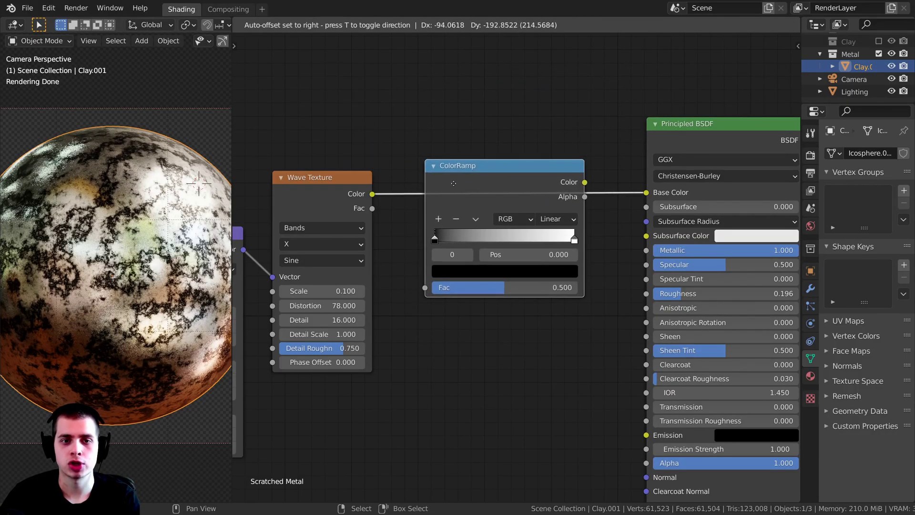
click(506, 183)
scroll(506, 183, up, 2)
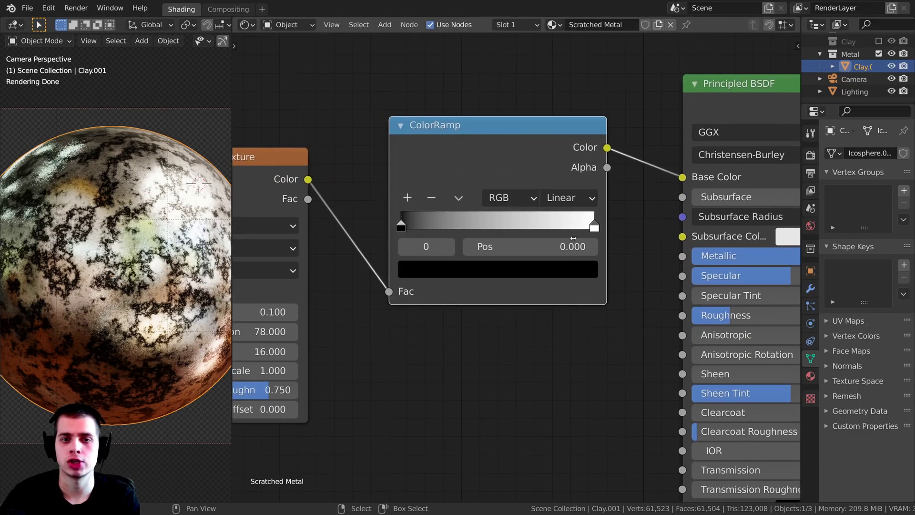
Step: Recolor the ColorRamp's white stop to light gray with value about 0.536 and its black stop to darker gray with value about 0.227
click(602, 209)
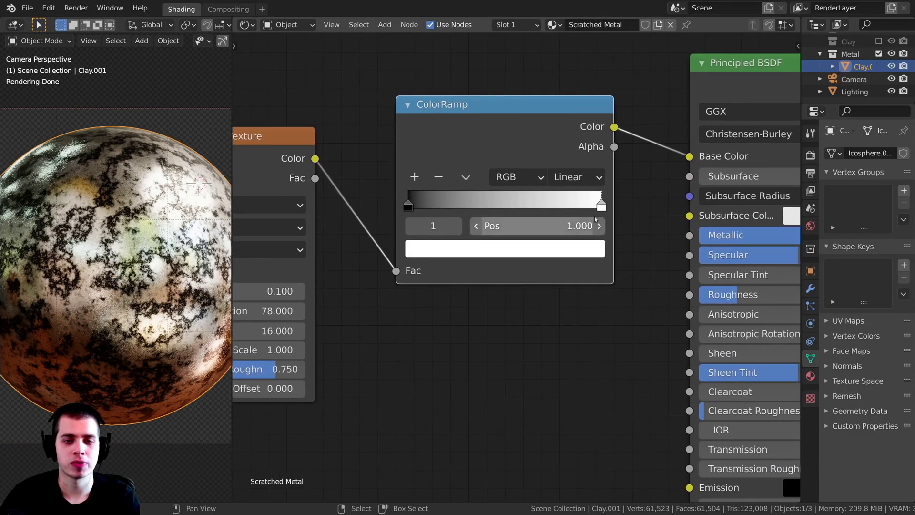
click(532, 252)
drag(563, 292, 562, 299)
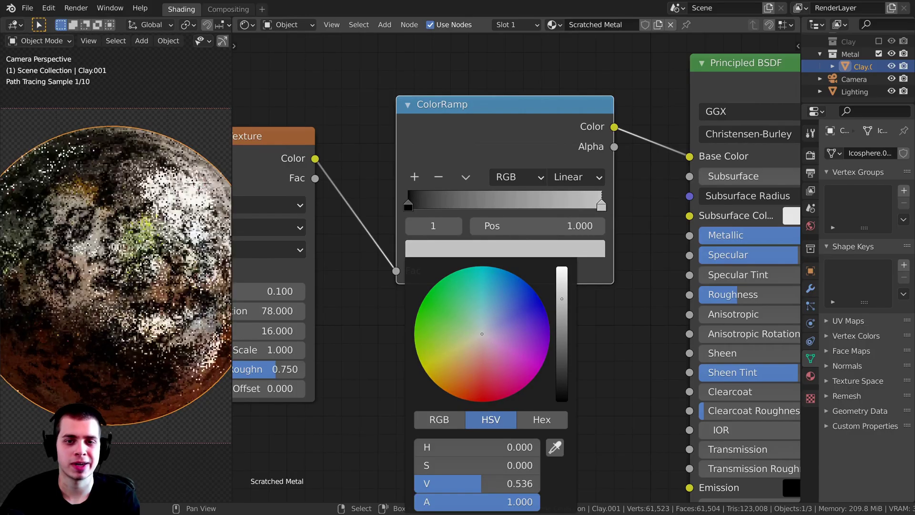
click(408, 205)
click(421, 251)
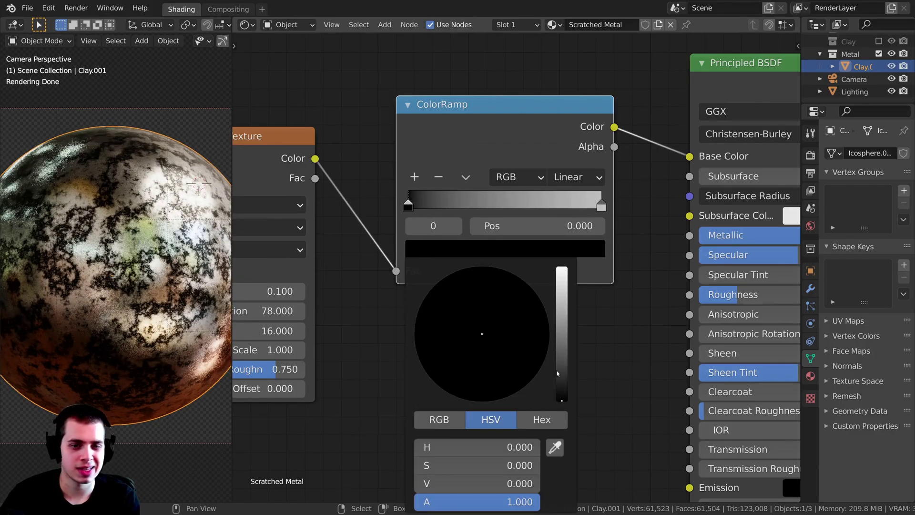
drag(558, 374, 562, 332)
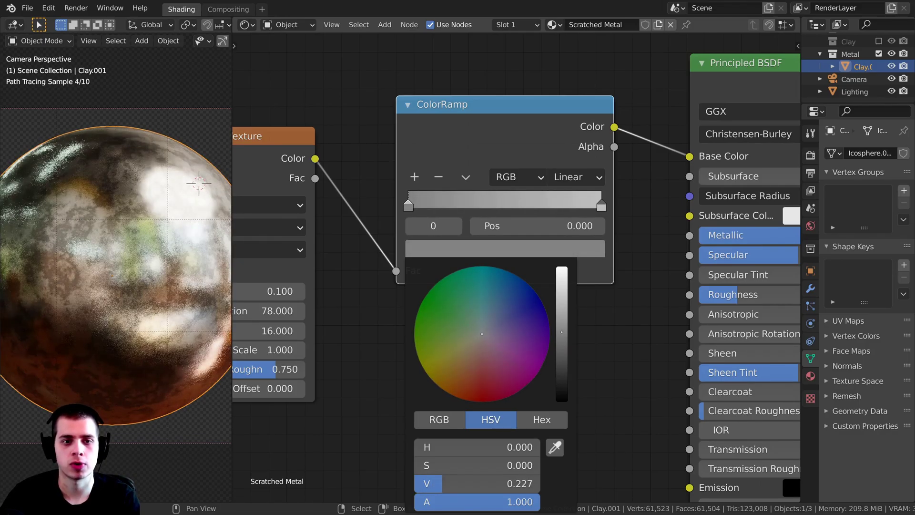
click(602, 206)
Step: Preview the ColorRamp's output alone on the sphere and examine the gray pattern up close
drag(531, 132, 527, 137)
ctrl+shift+click(525, 139)
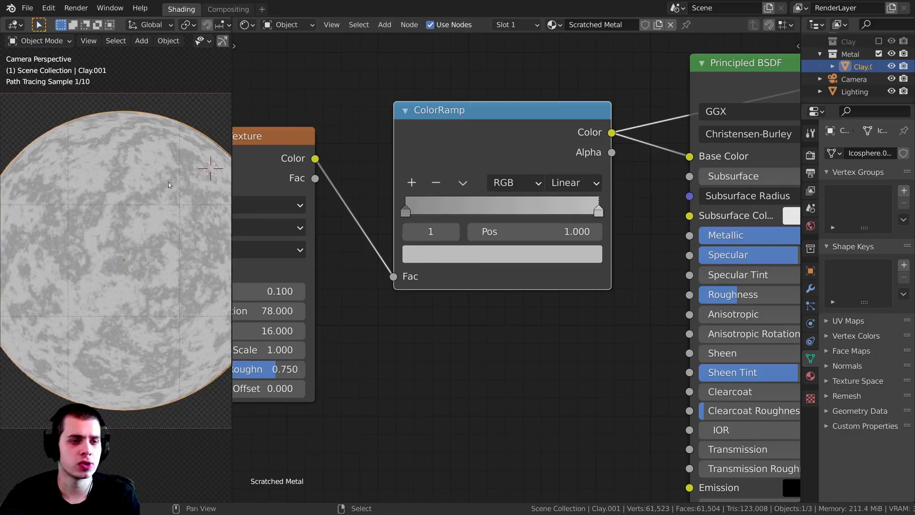
scroll(144, 173, up, 5)
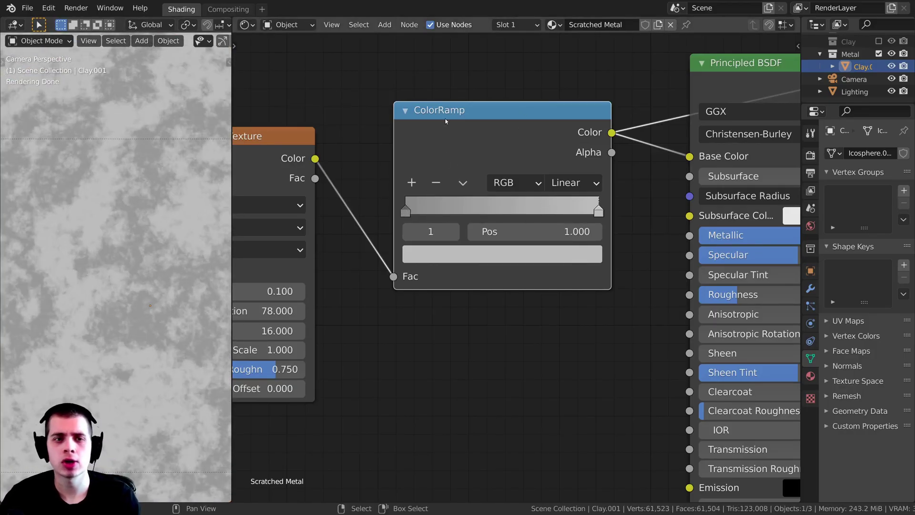
scroll(446, 121, down, 3)
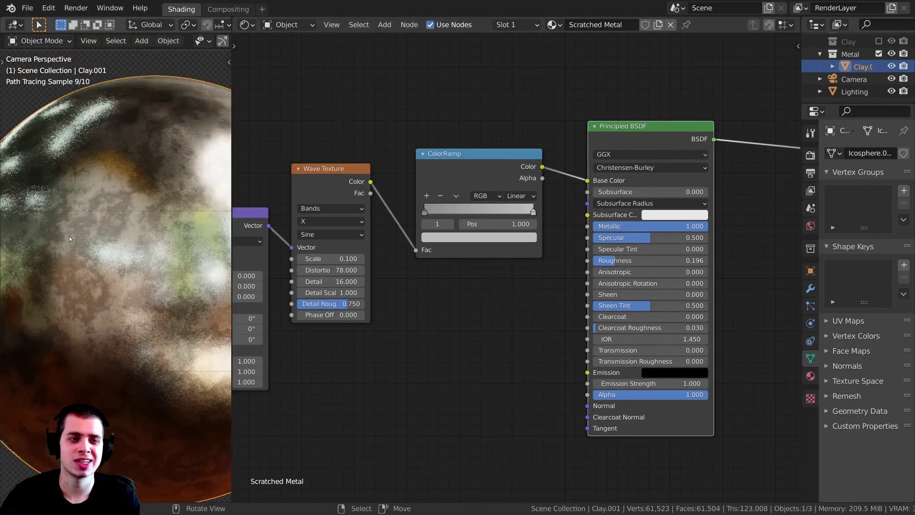
Step: Connect the Wave Texture's Color output to the Principled BSDF's Normal input
scroll(247, 329, down, 2)
middle_drag(248, 329, 313, 261)
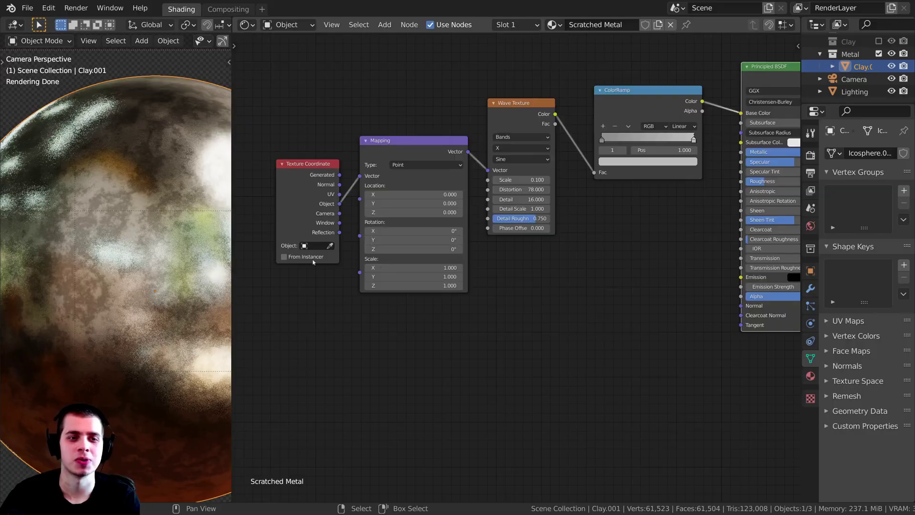
middle_drag(556, 121, 441, 111)
drag(440, 104, 414, 204)
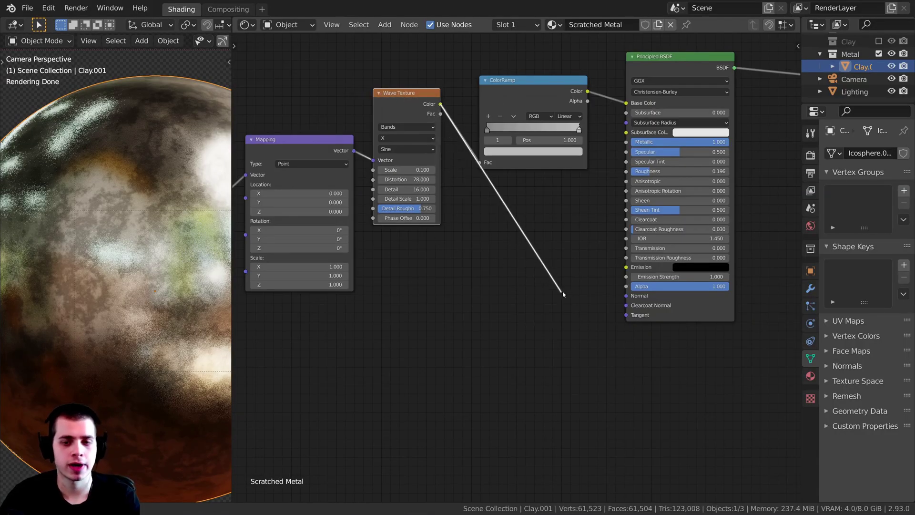
drag(563, 295, 627, 296)
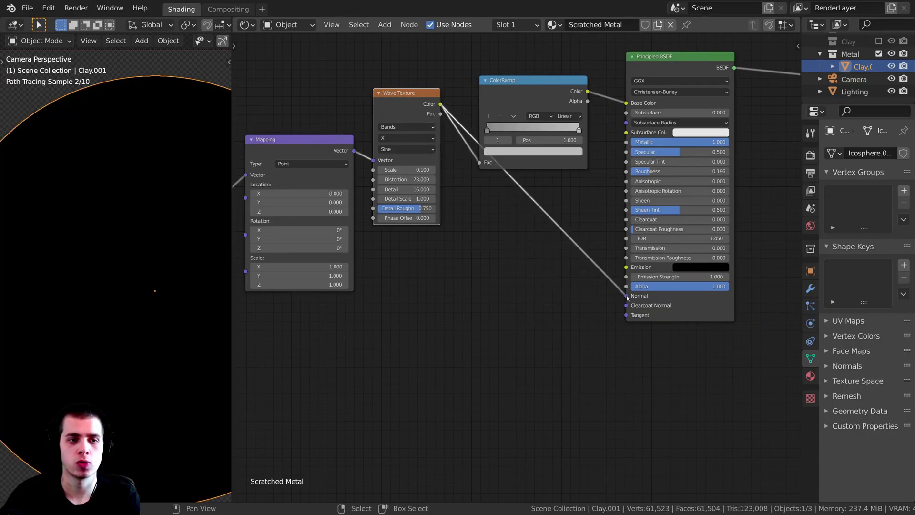
Step: Insert a Bump node into the link between the Wave Texture and the Principled BSDF's Normal input
key(shift+a)
text(b)
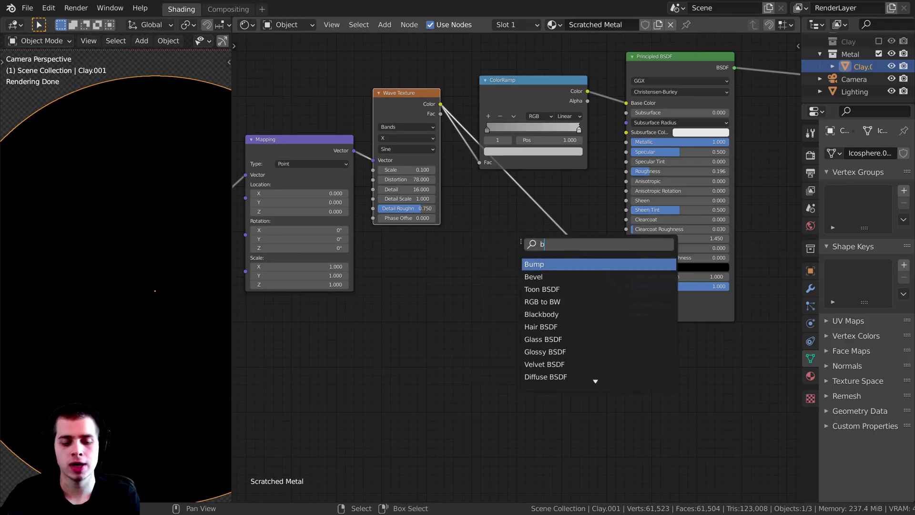
text(um)
click(540, 265)
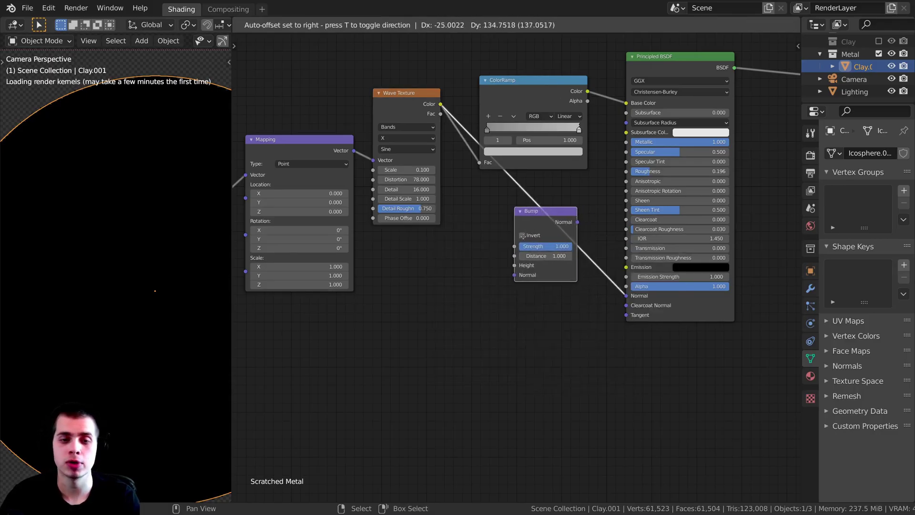
click(550, 217)
drag(555, 218, 532, 218)
click(529, 215)
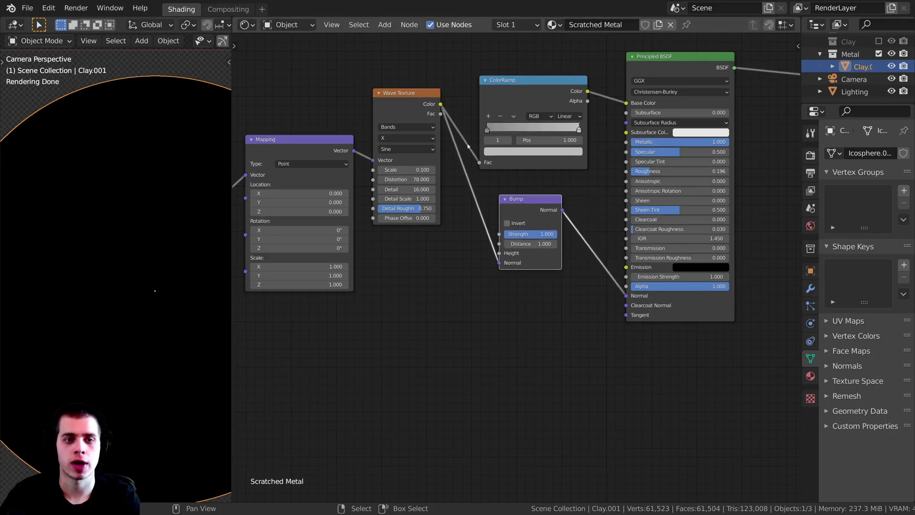
Step: Move the Wave Texture link to the Bump node's Height input and set the Bump Strength to 0.07
scroll(427, 86, up, 1)
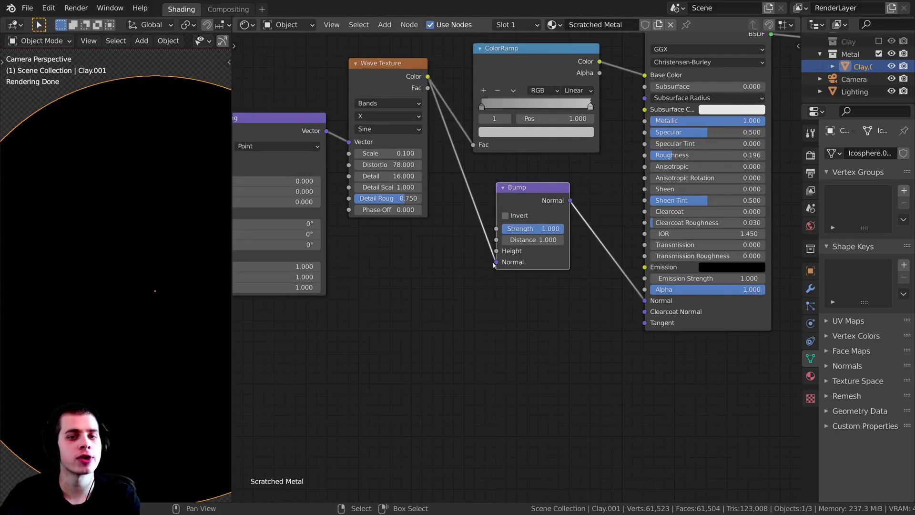
drag(496, 262, 496, 251)
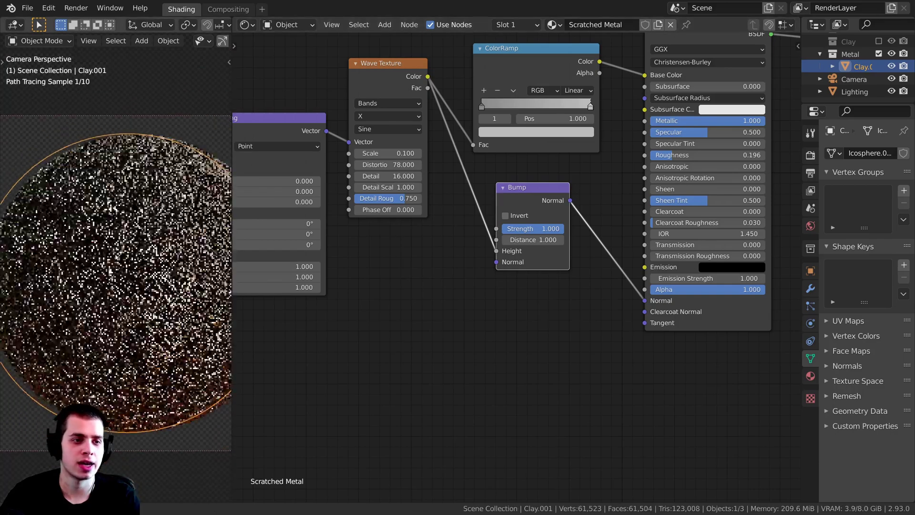
scroll(516, 260, up, 1)
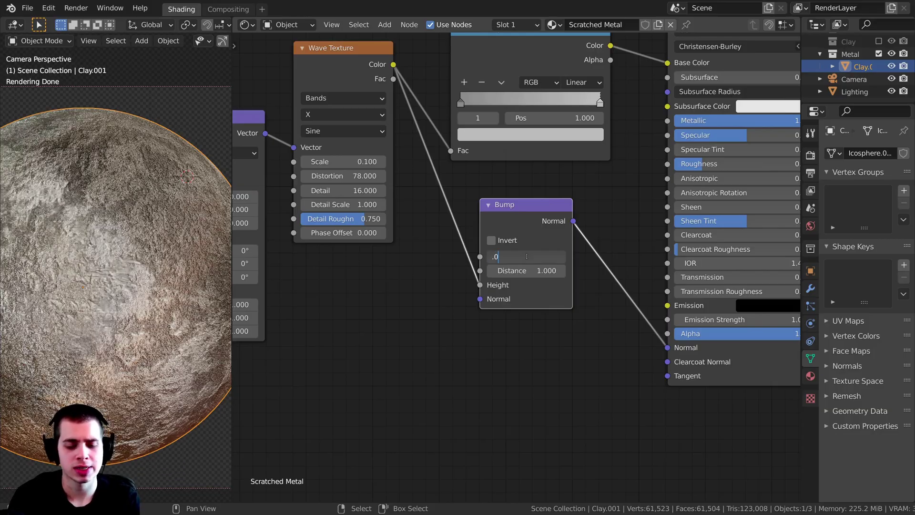
text(7)
key(Return)
Step: Examine the bumped metal surface on the sphere up close and from a distance
scroll(134, 299, up, 5)
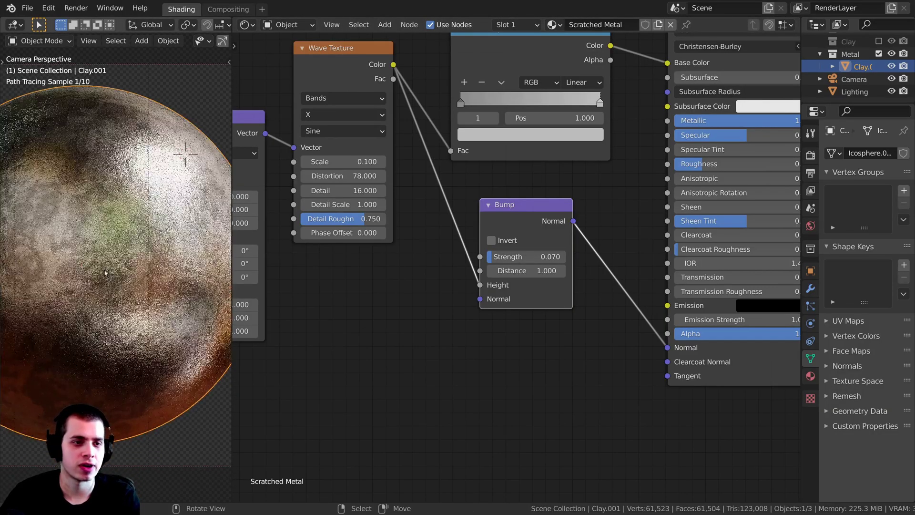
scroll(334, 333, down, 2)
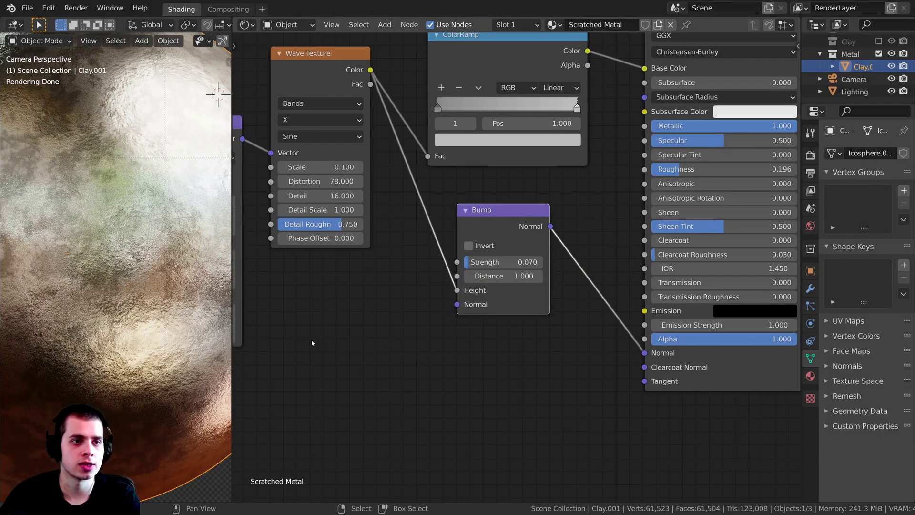
scroll(127, 216, down, 5)
scroll(199, 149, up, 2)
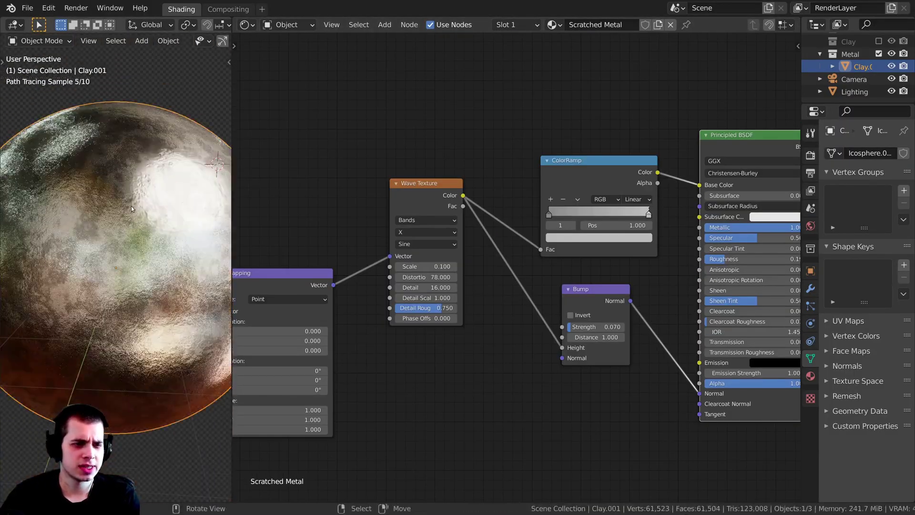
scroll(191, 152, down, 2)
scroll(172, 162, up, 3)
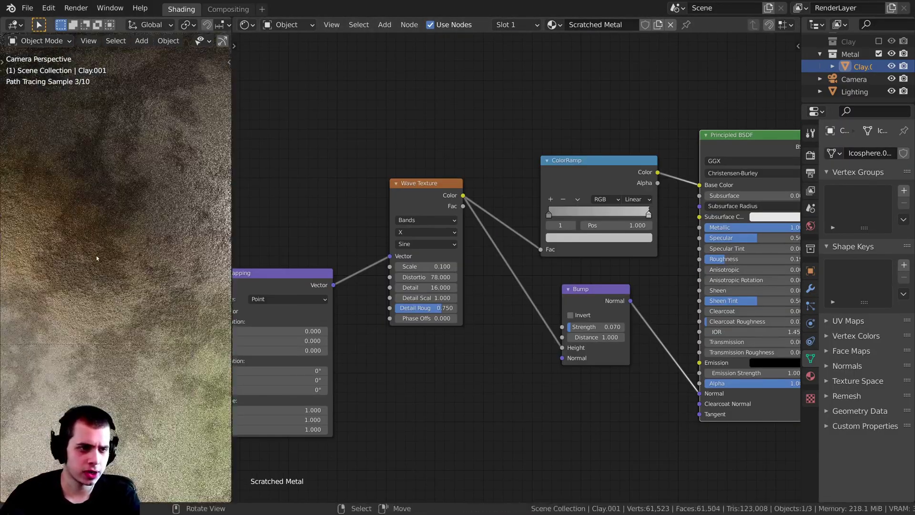
scroll(147, 171, down, 2)
scroll(120, 357, up, 2)
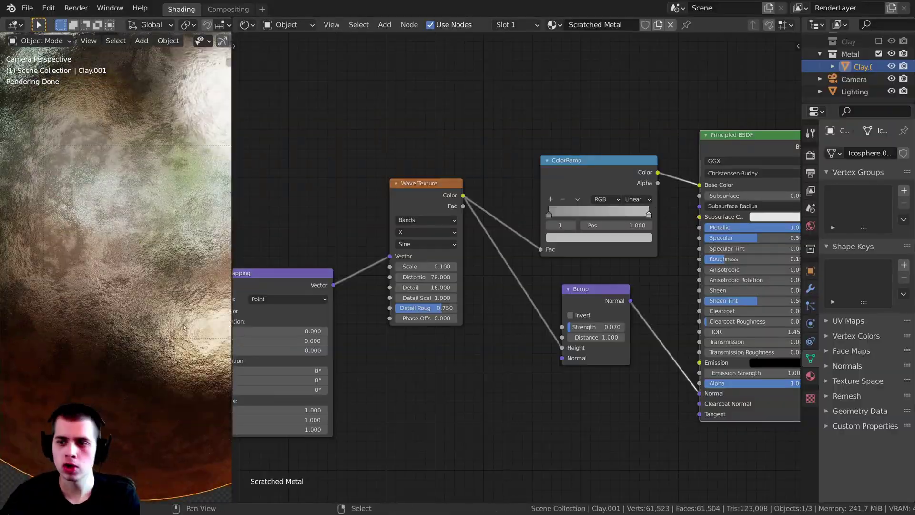
scroll(162, 276, up, 4)
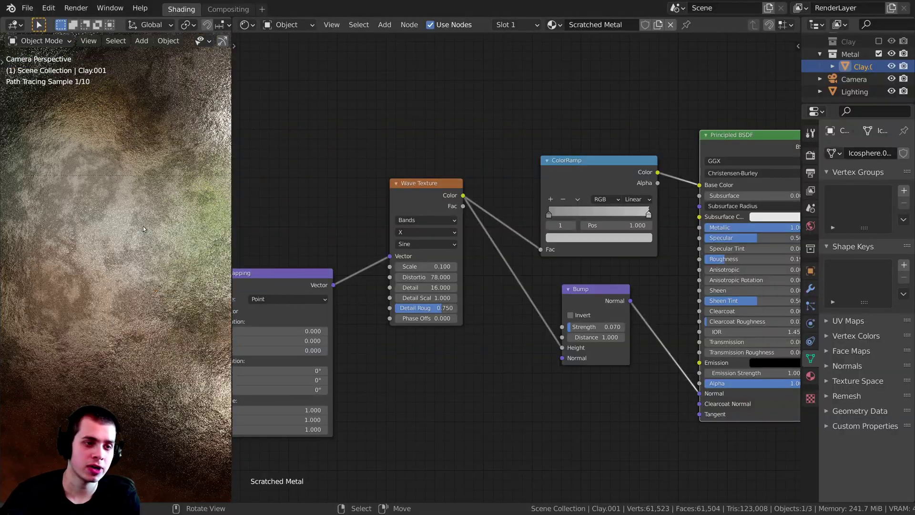
scroll(143, 228, down, 3)
Step: Insert a second ColorRamp node between the Wave Texture and the Bump node's Height input
middle_drag(581, 296, 552, 240)
drag(552, 240, 556, 258)
key(shift+a)
text(col)
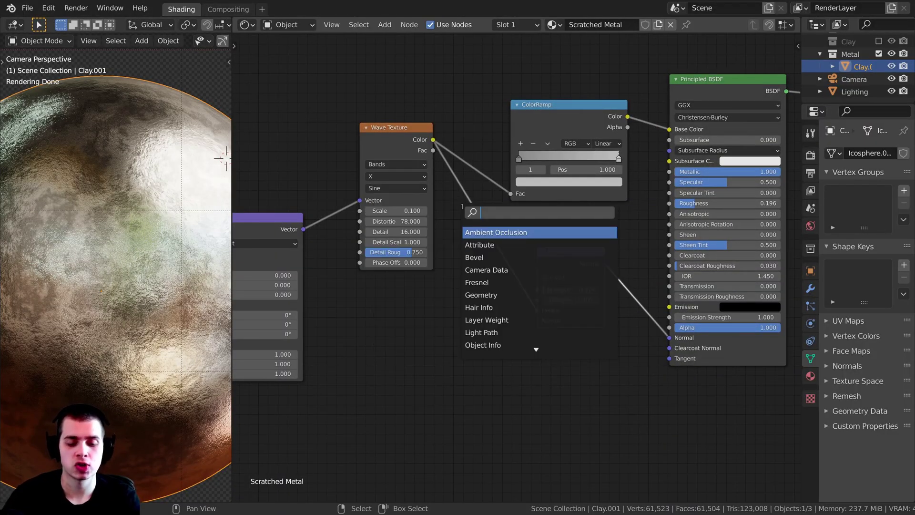
click(484, 233)
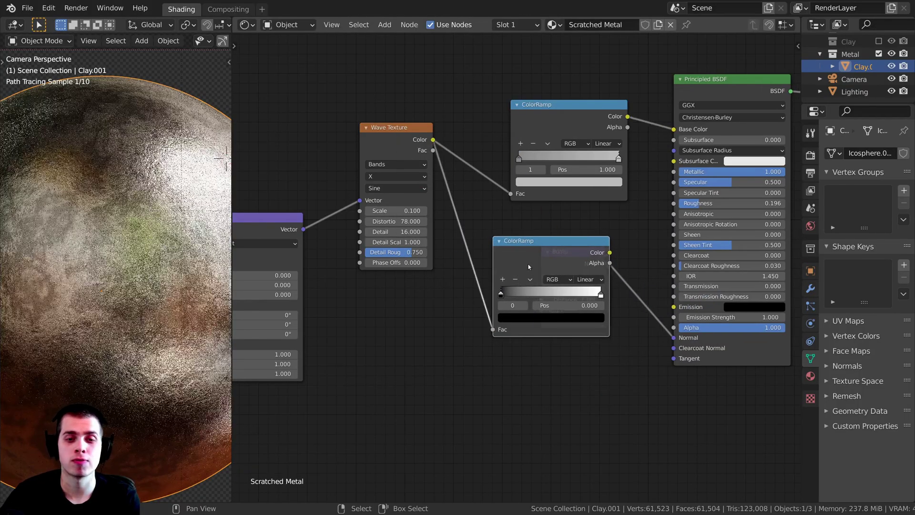
click(543, 243)
drag(527, 253, 525, 249)
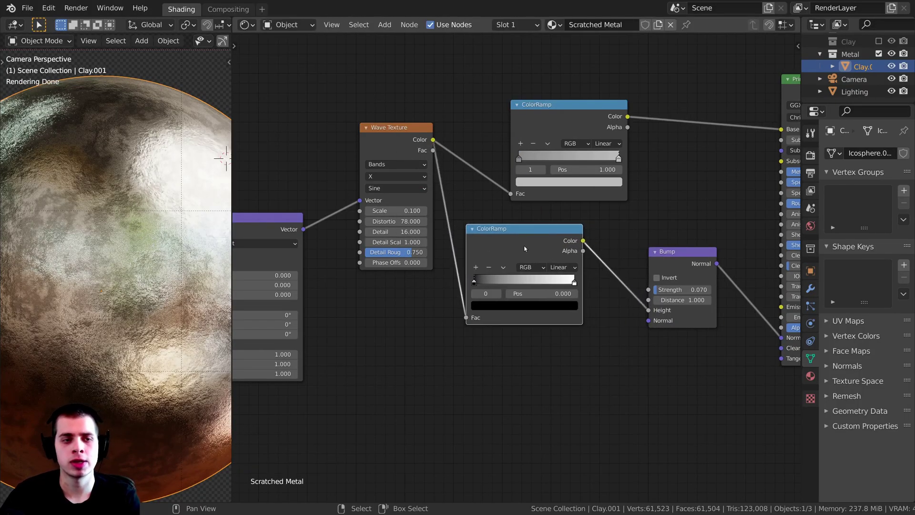
Step: Arrange the Bump node and the second ColorRamp closer together beneath the first ColorRamp
drag(706, 250, 669, 268)
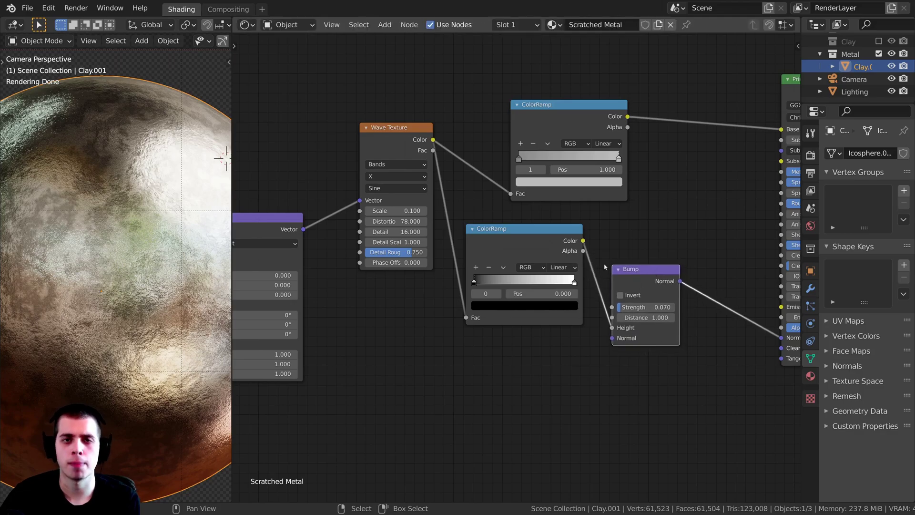
drag(561, 244, 548, 242)
drag(648, 284, 638, 278)
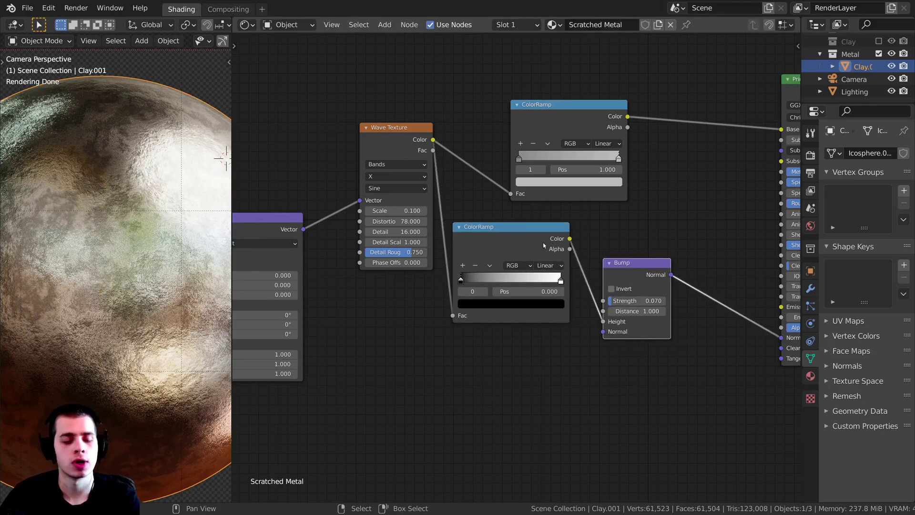
Step: Preview the second ColorRamp on the sphere and reverse its gradient, with the white stop at 0.000 and the black stop at 1.000
ctrl+shift+click(513, 241)
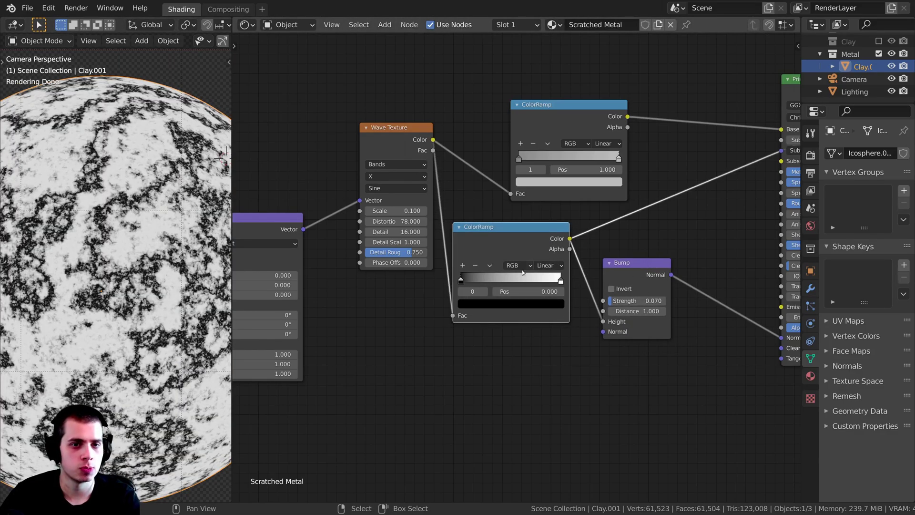
scroll(444, 308, up, 2)
drag(453, 315, 519, 315)
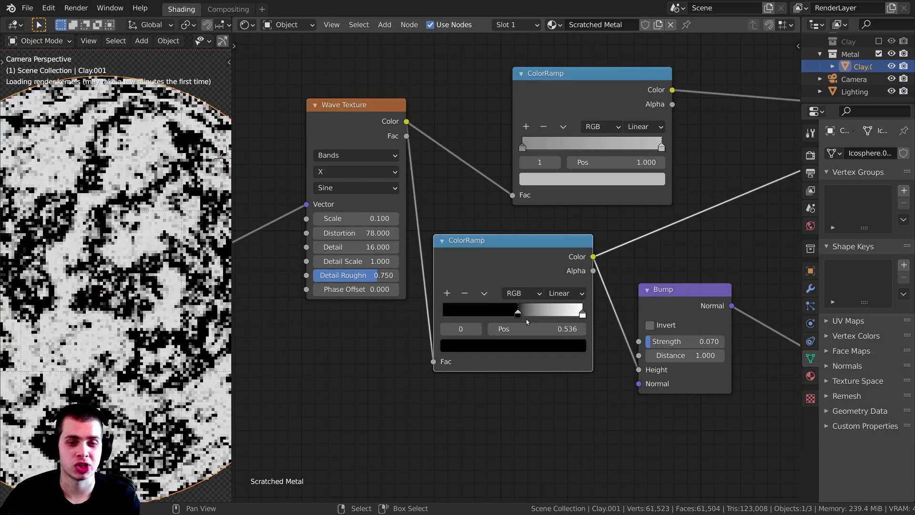
drag(581, 315, 422, 326)
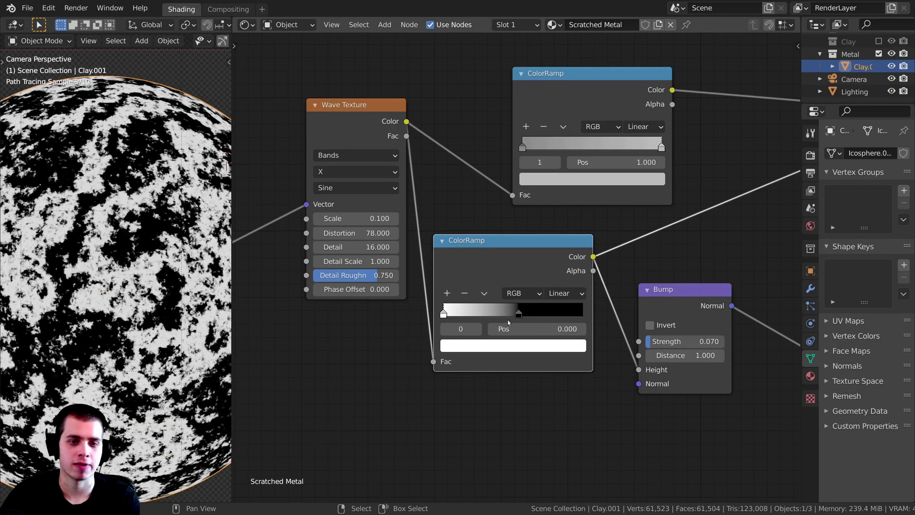
drag(519, 314, 590, 316)
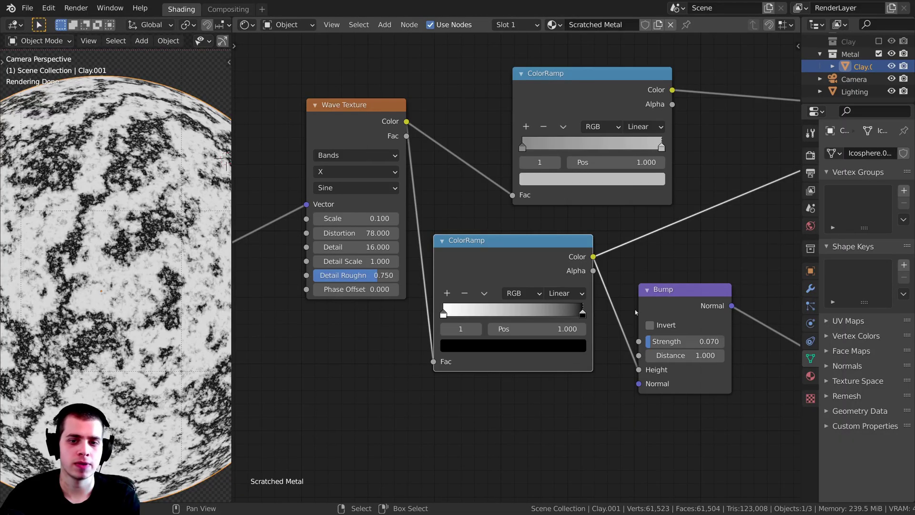
Step: Preview the Bump node's output on the sphere and move the second ColorRamp's black stop to 0.762
ctrl+shift+click(682, 310)
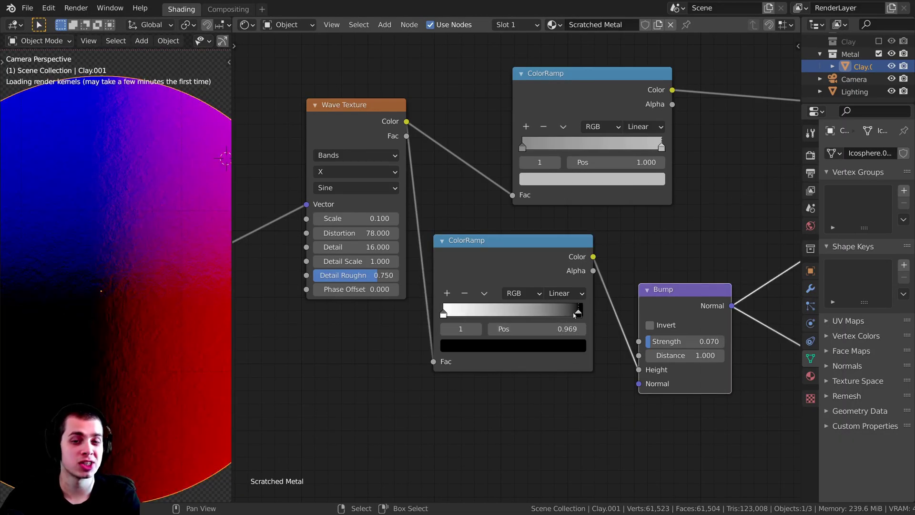
drag(575, 315, 558, 315)
scroll(126, 252, up, 3)
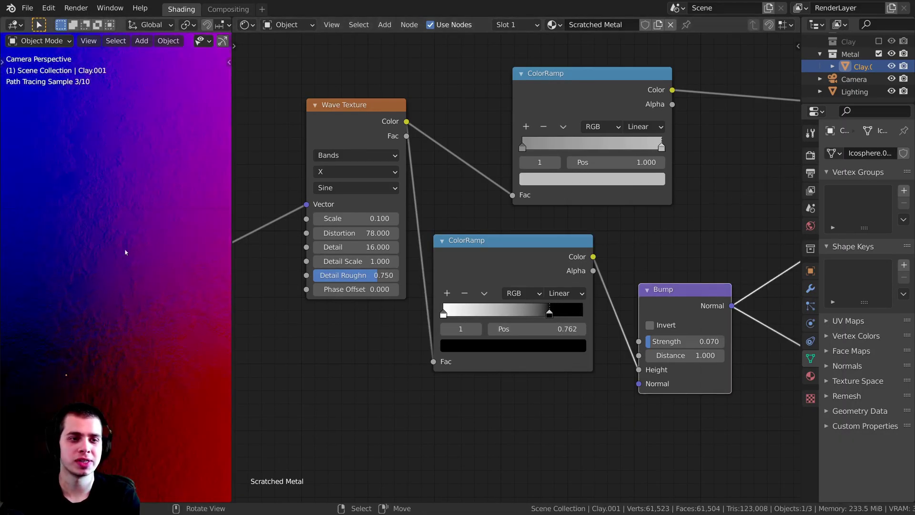
scroll(116, 270, up, 1)
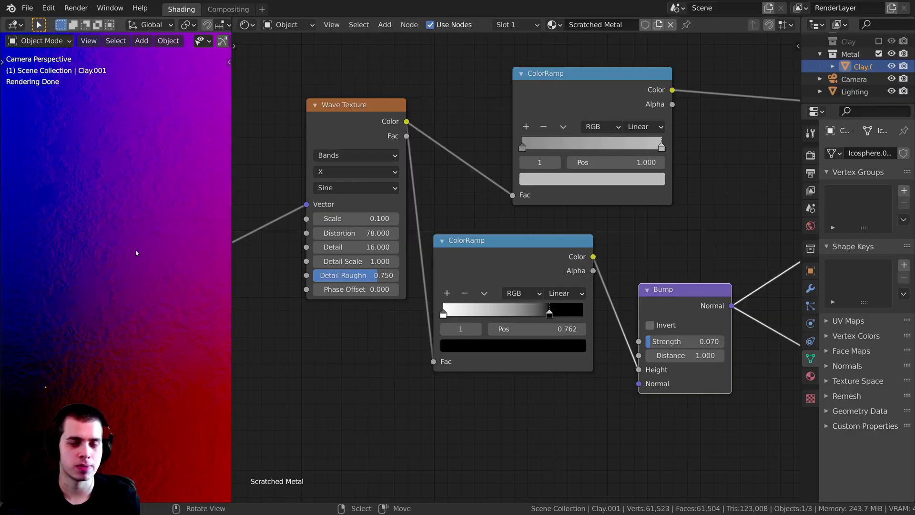
scroll(136, 252, up, 1)
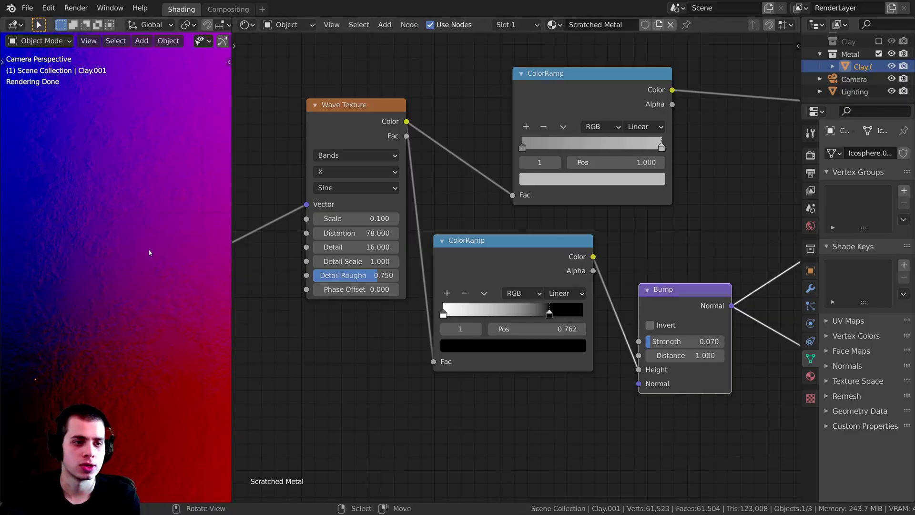
scroll(149, 252, down, 3)
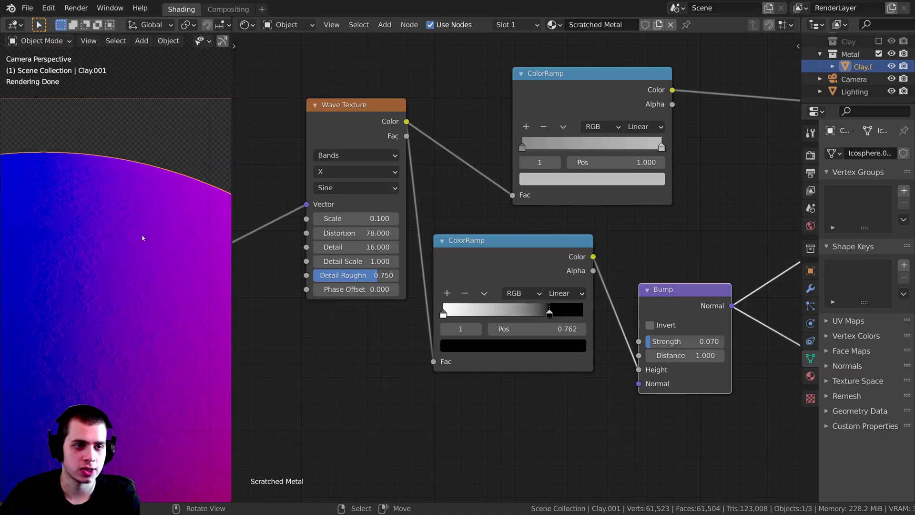
scroll(143, 238, down, 3)
scroll(593, 277, down, 3)
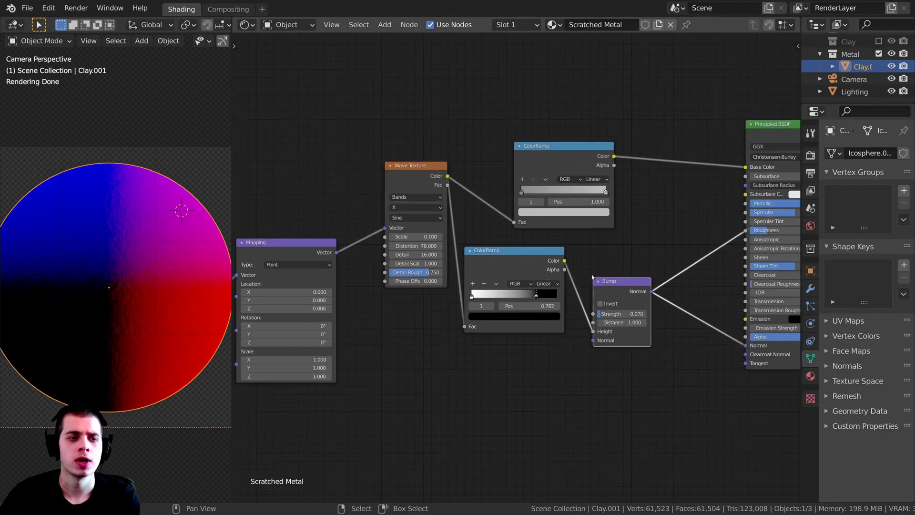
Step: Preview the Principled BSDF on the sphere and adjust the second ColorRamp's black stop to 0.756
scroll(593, 277, down, 1)
ctrl+shift+click(711, 152)
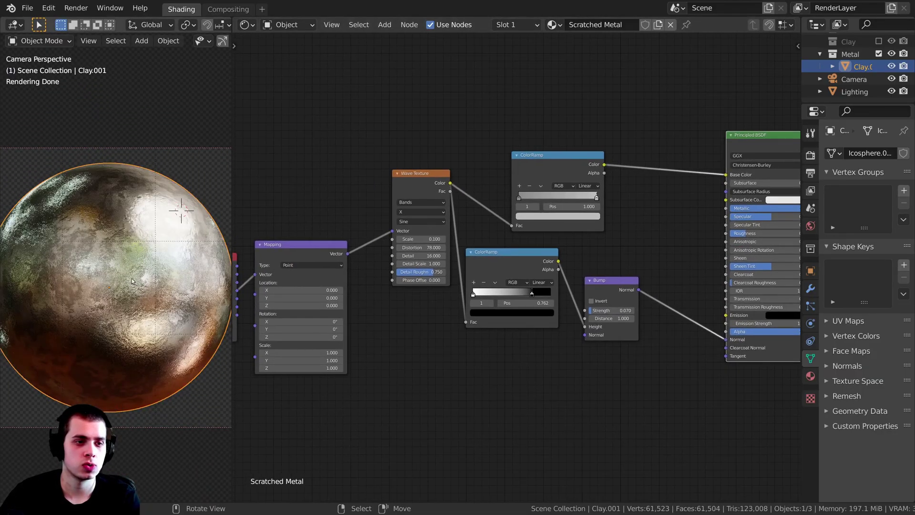
scroll(516, 232, up, 4)
drag(567, 274, 537, 274)
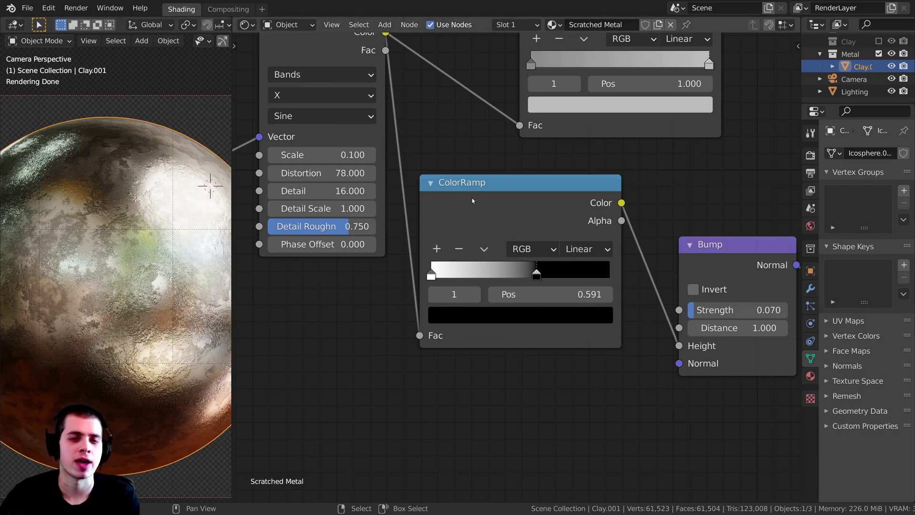
click(542, 232)
middle_drag(542, 232, 499, 223)
drag(495, 261, 523, 261)
scroll(524, 261, down, 2)
scroll(534, 280, down, 2)
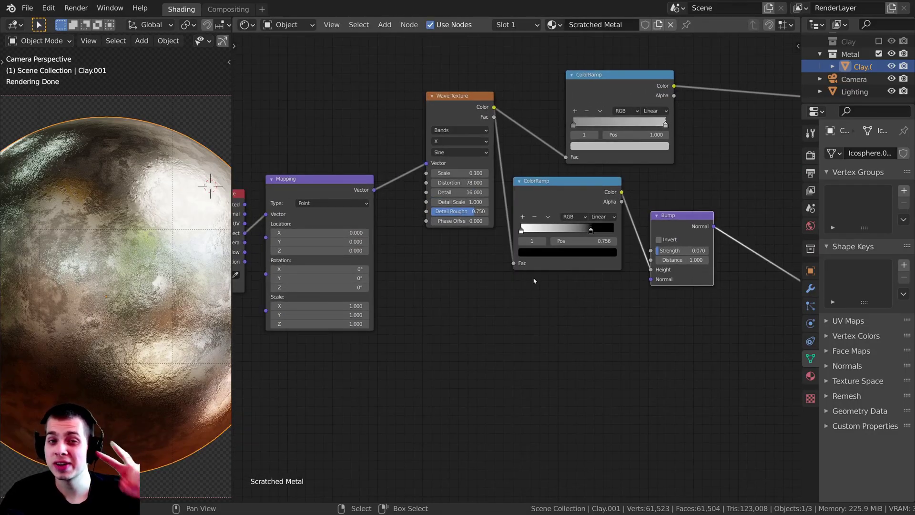
Step: Add a Noise Texture node beneath the Wave Texture and connect the Mapping node's Vector output to its Vector input
middle_drag(507, 299, 489, 307)
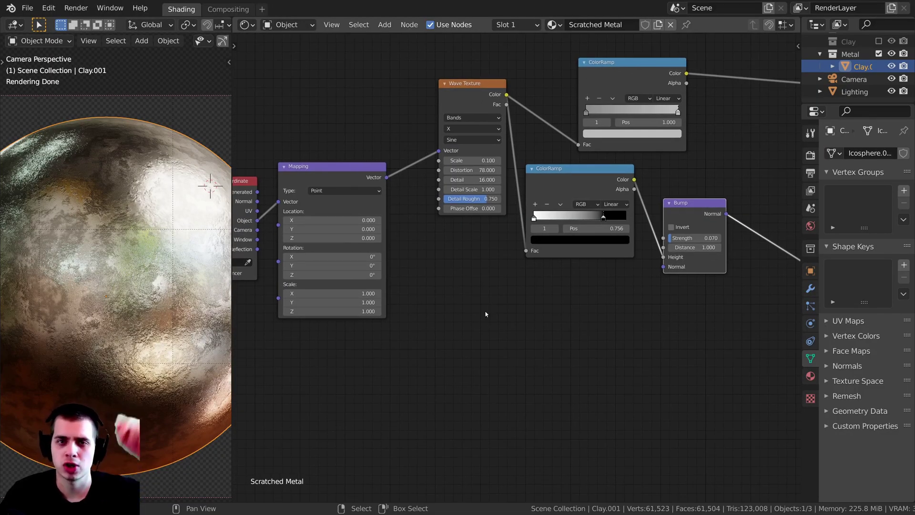
scroll(486, 313, up, 1)
middle_drag(438, 222, 445, 201)
key(shift+a)
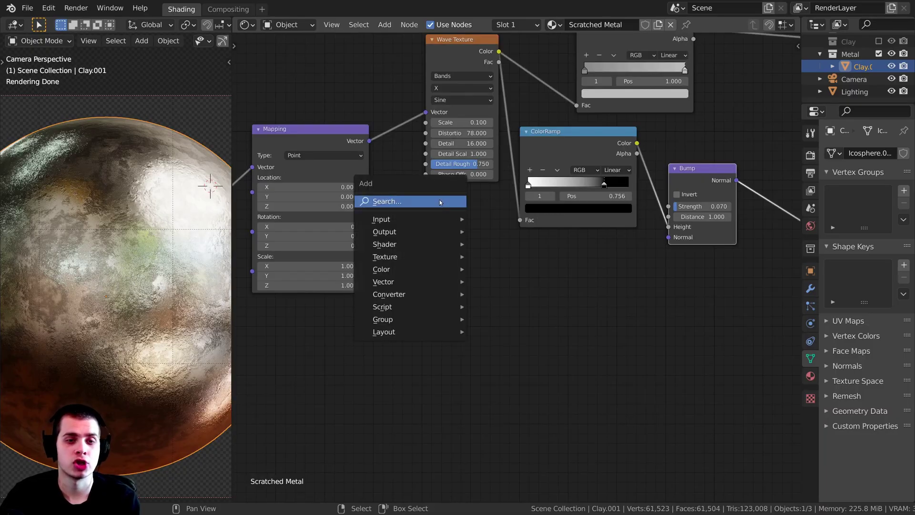
click(441, 202)
text(no)
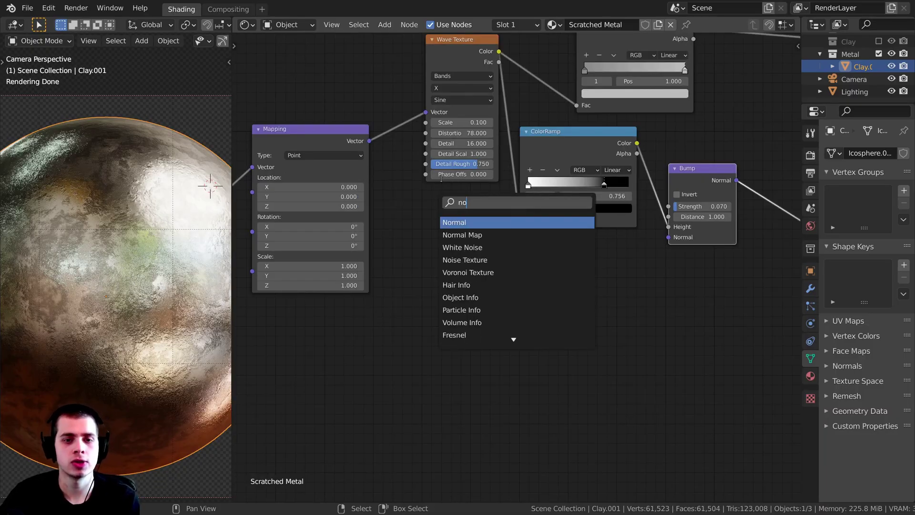
click(464, 260)
click(475, 263)
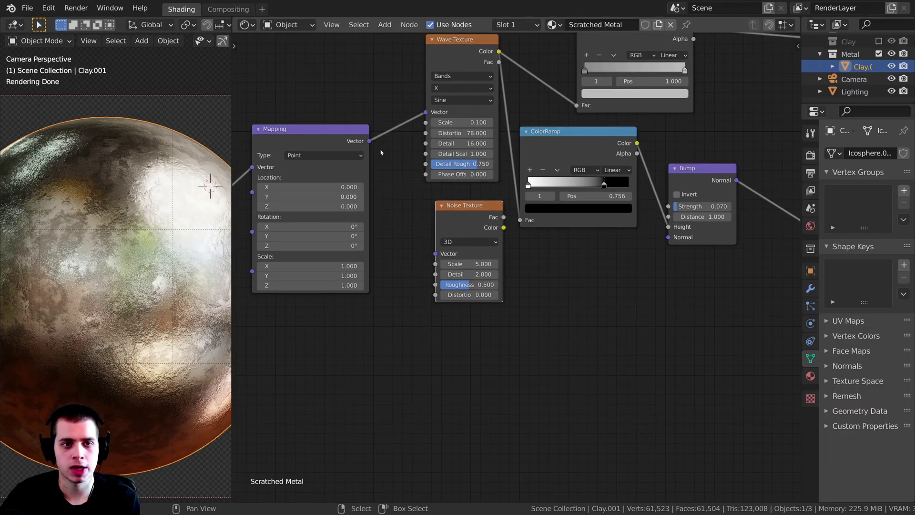
drag(370, 142, 385, 101)
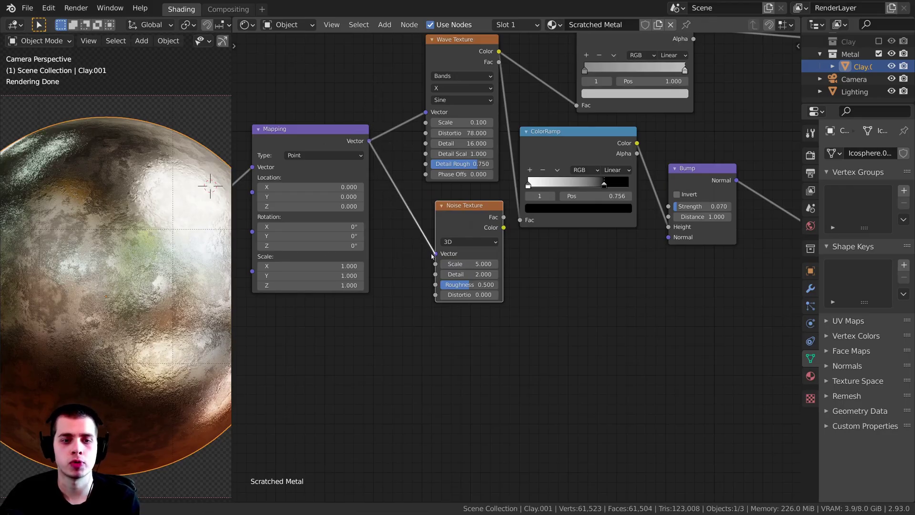
Step: Preview the Noise Texture's Fac output on the sphere and set its Scale to 10
ctrl+middle_drag(432, 256, 500, 219)
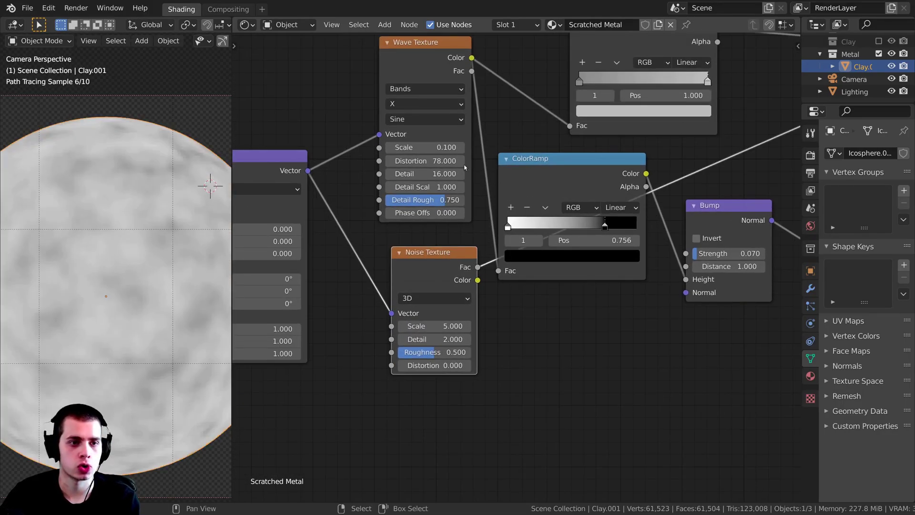
middle_drag(447, 257, 518, 214)
click(515, 284)
text(1.0)
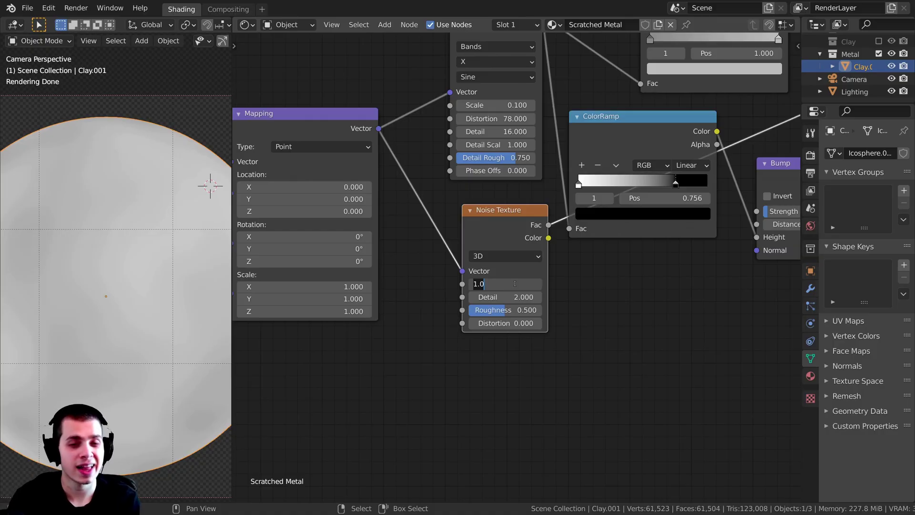
key(Return)
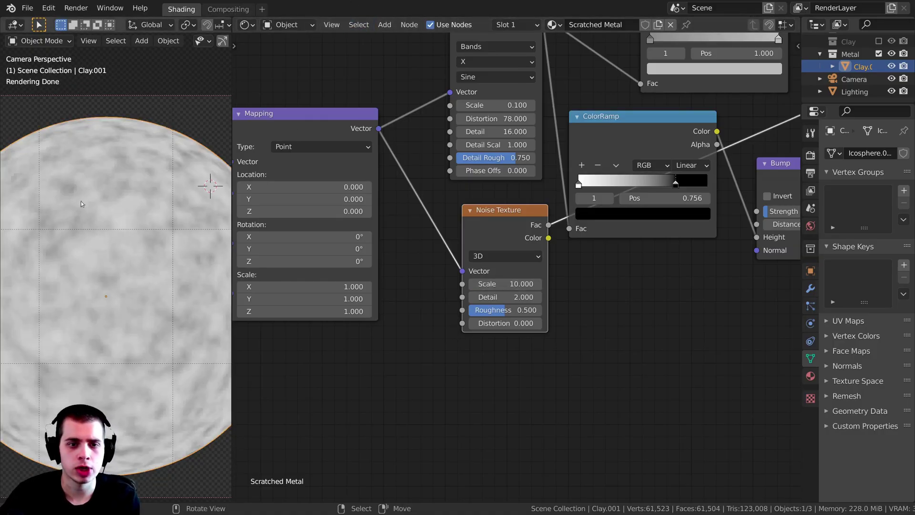
Step: Set the Noise Texture's Detail to 10 and its Roughness to 0.8
shift+middle_drag(97, 295, 94, 271)
middle_drag(521, 244, 488, 216)
scroll(488, 216, up, 1)
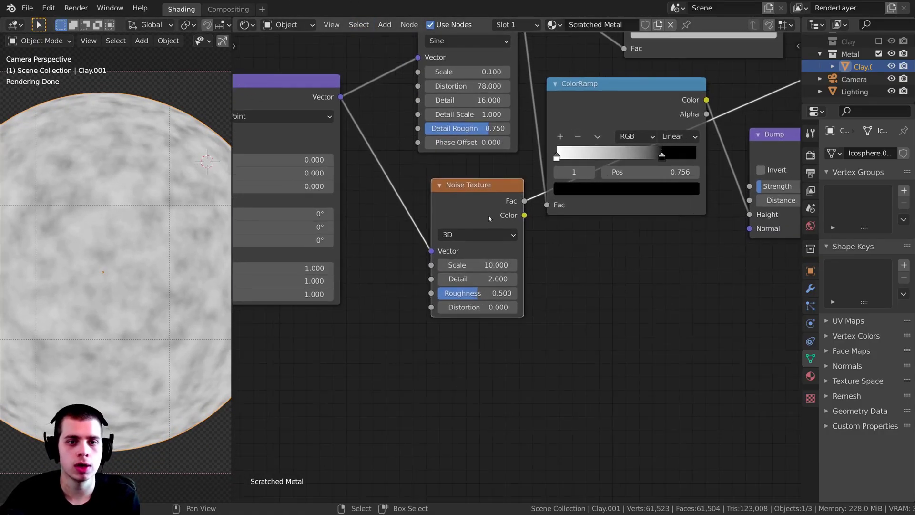
click(465, 269)
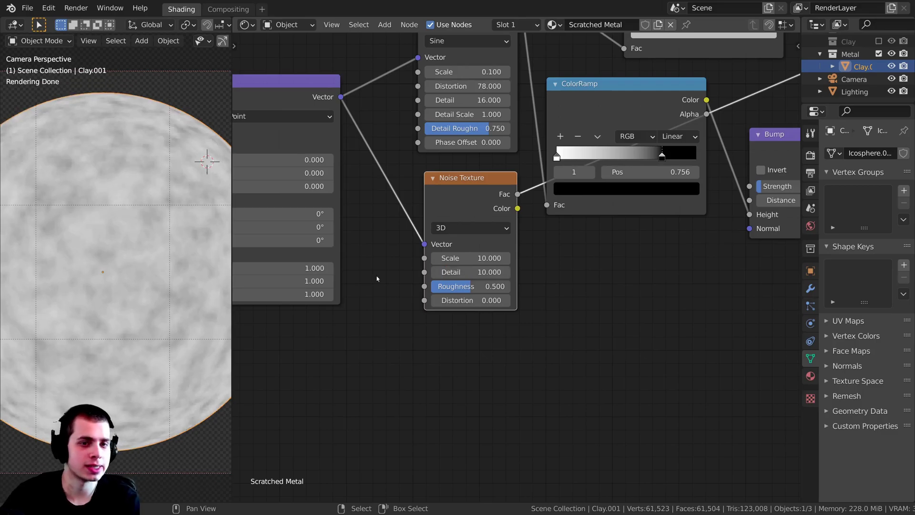
scroll(429, 286, up, 1)
click(482, 289)
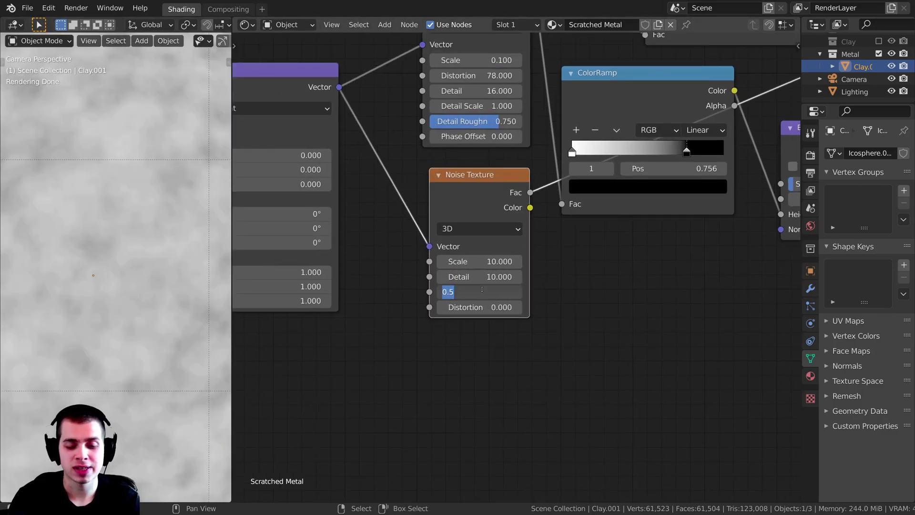
text(0.8)
key(Return)
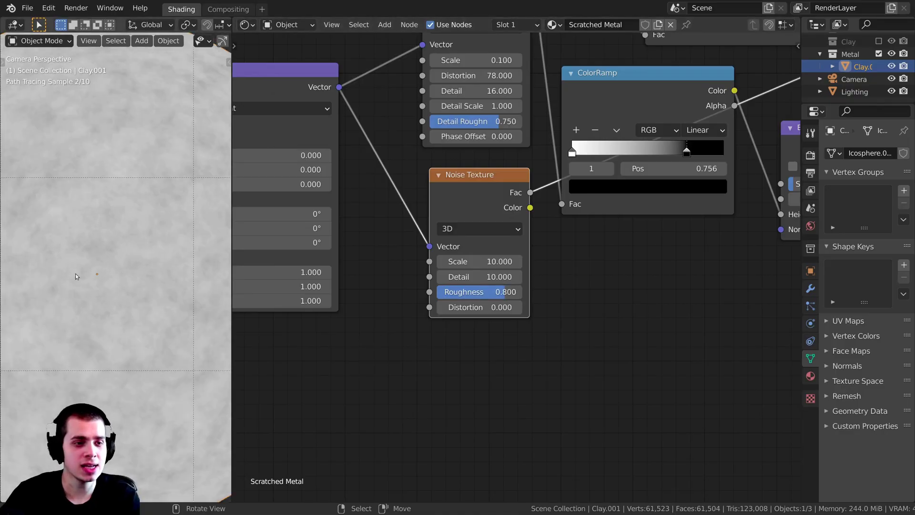
Step: Set the Noise Texture's Distortion to 12
scroll(129, 199, down, 2)
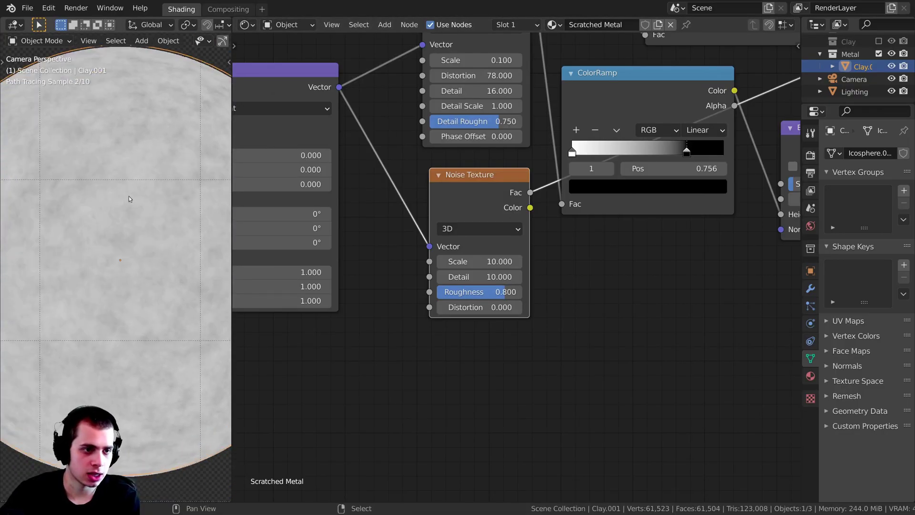
scroll(125, 202, up, 3)
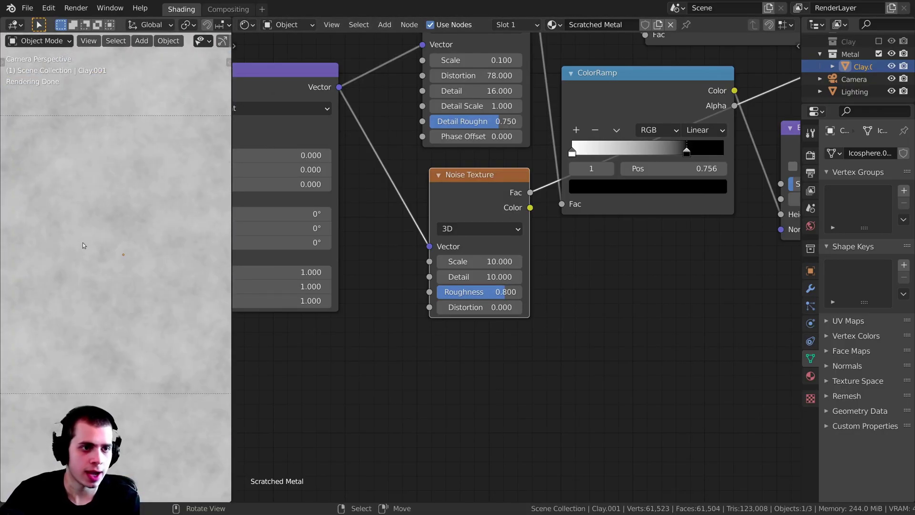
scroll(272, 348, down, 1)
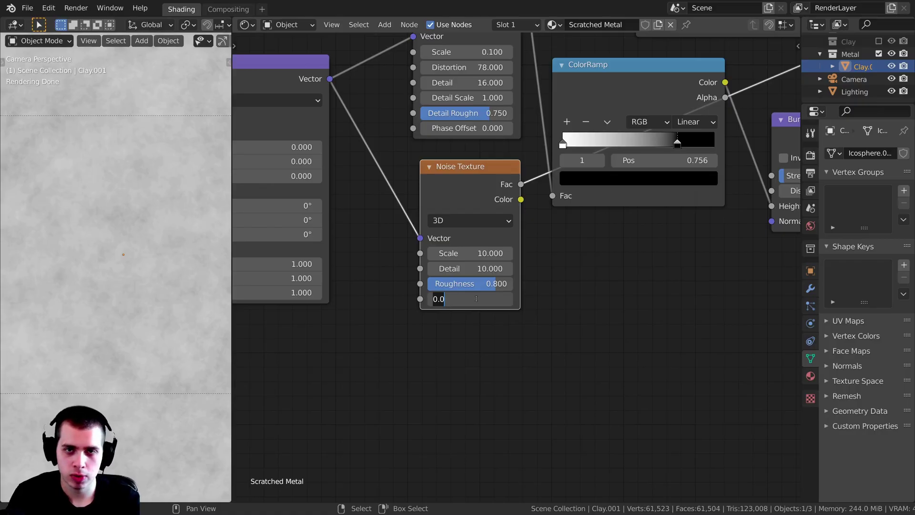
click(476, 298)
text(1)
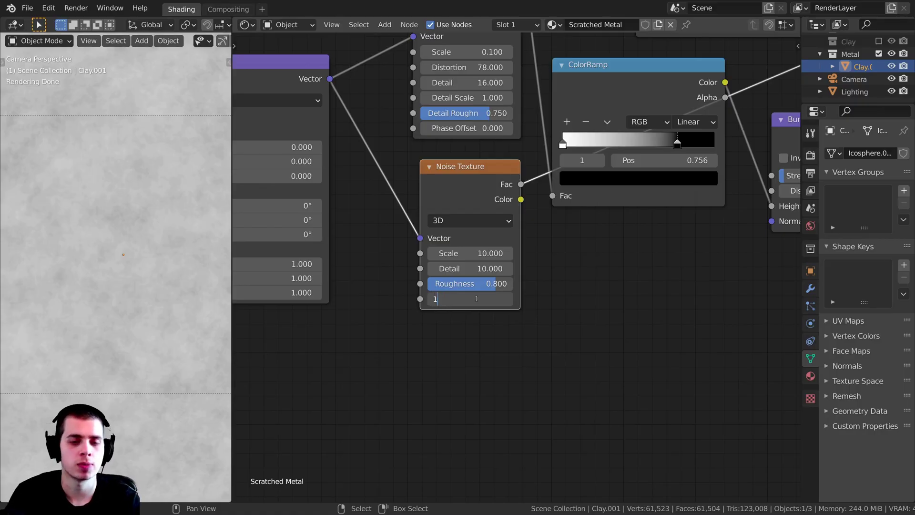
text(2)
key(Return)
Step: Check the distorted noise on the sphere and set the Noise Texture's Scale to 3
scroll(131, 224, down, 2)
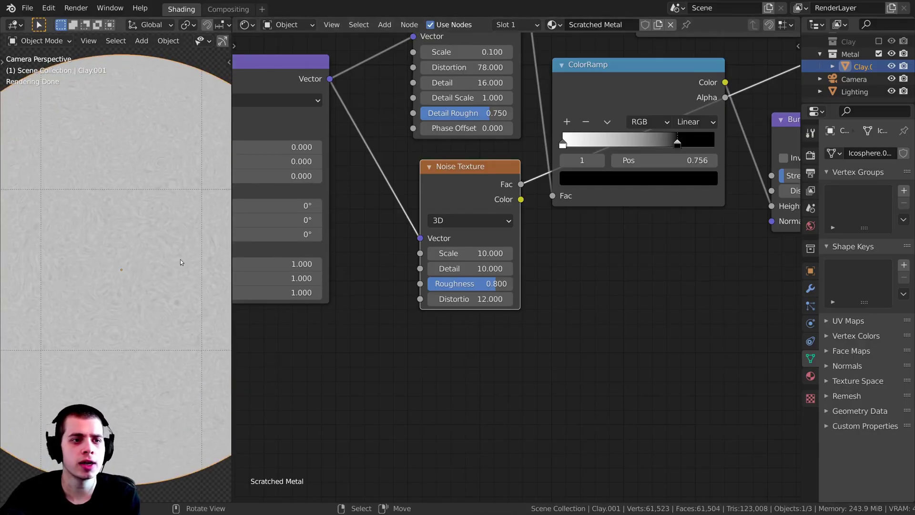
mouse_move(180, 259)
middle_down()
mouse_move(121, 279)
mouse_move(116, 293)
middle_up()
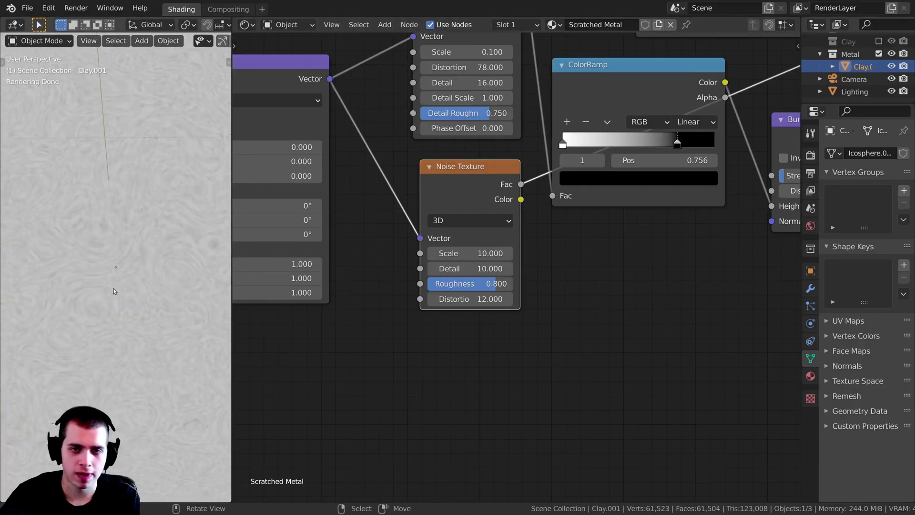
key(KP_0)
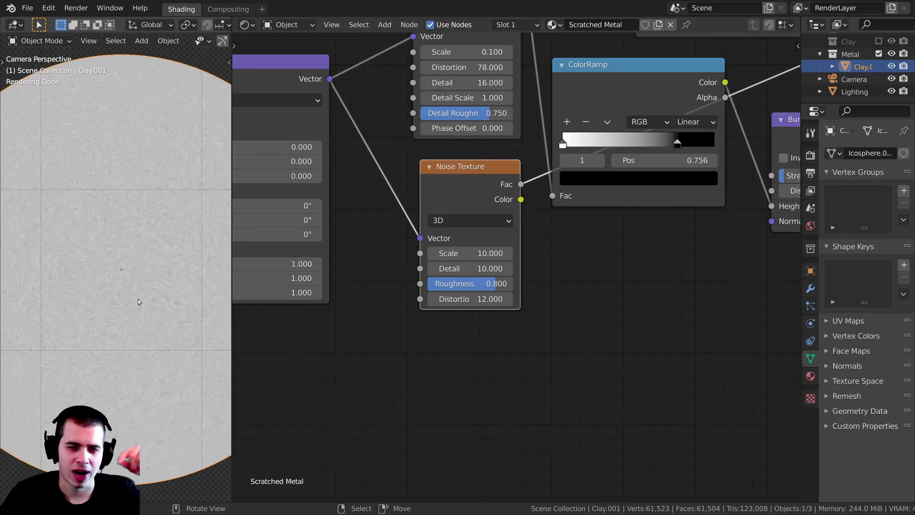
middle_drag(437, 234, 438, 249)
scroll(477, 264, up, 1)
click(468, 268)
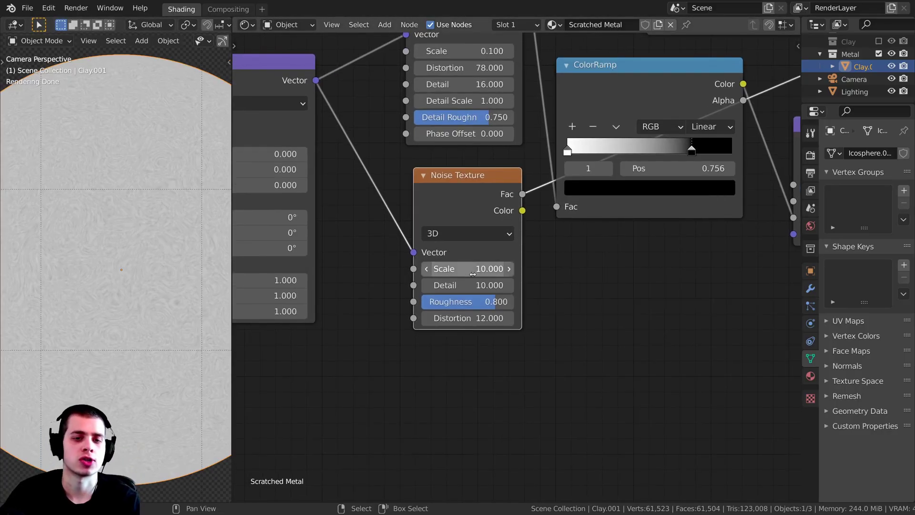
text(3.5)
text(3)
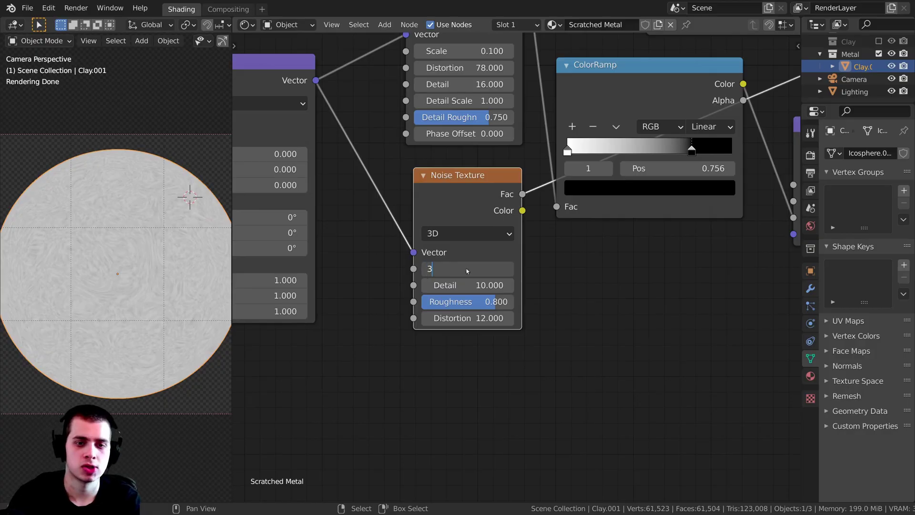
key(Return)
scroll(200, 201, up, 2)
scroll(199, 200, up, 1)
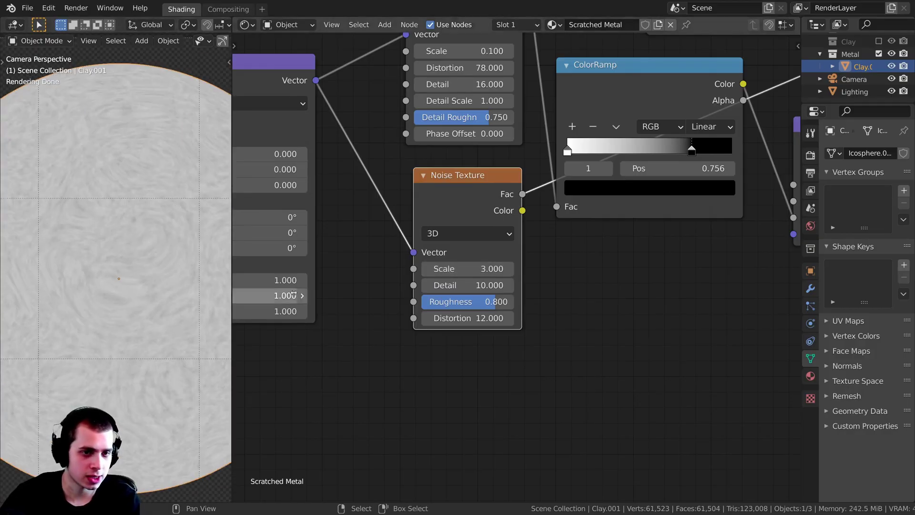
Step: Duplicate the Bump node and insert the copy between the original Bump and the Principled BSDF's Normal input
scroll(359, 232, down, 3)
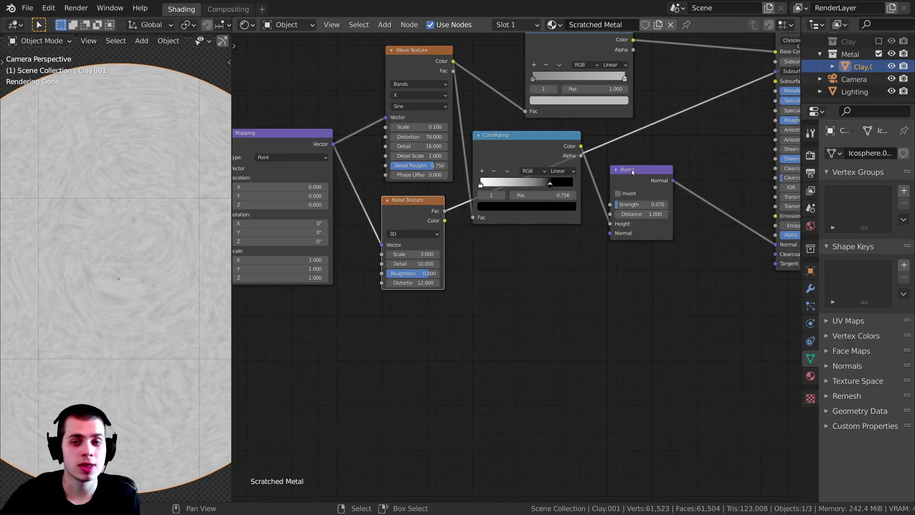
drag(637, 171, 636, 158)
scroll(614, 171, up, 1)
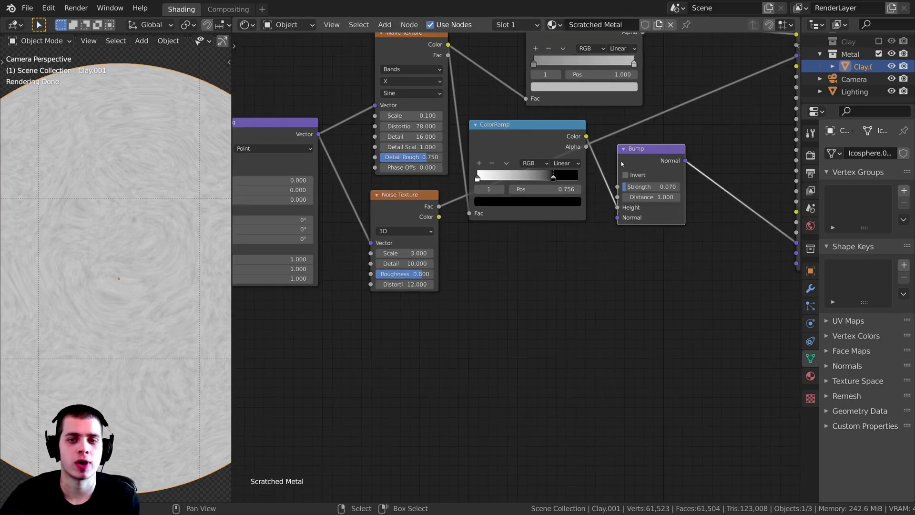
middle_drag(622, 163, 531, 191)
drag(563, 188, 685, 185)
click(638, 197)
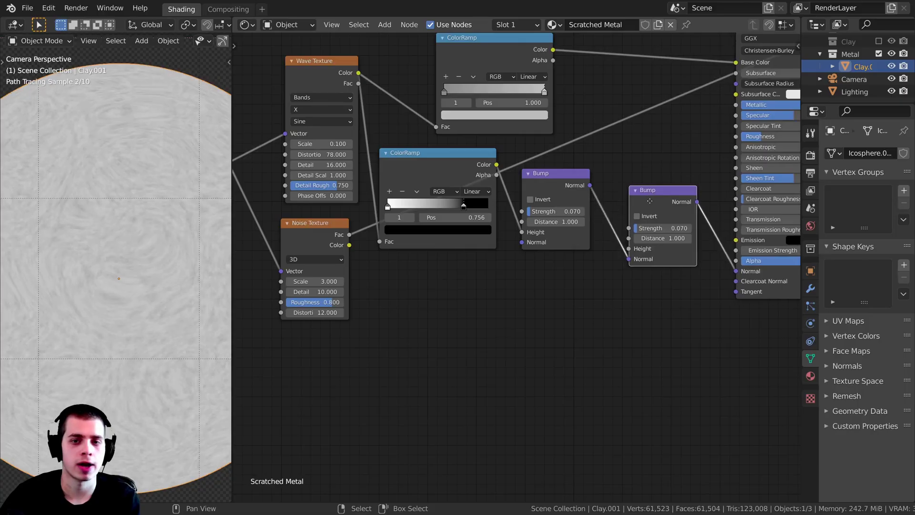
middle_drag(662, 204, 675, 191)
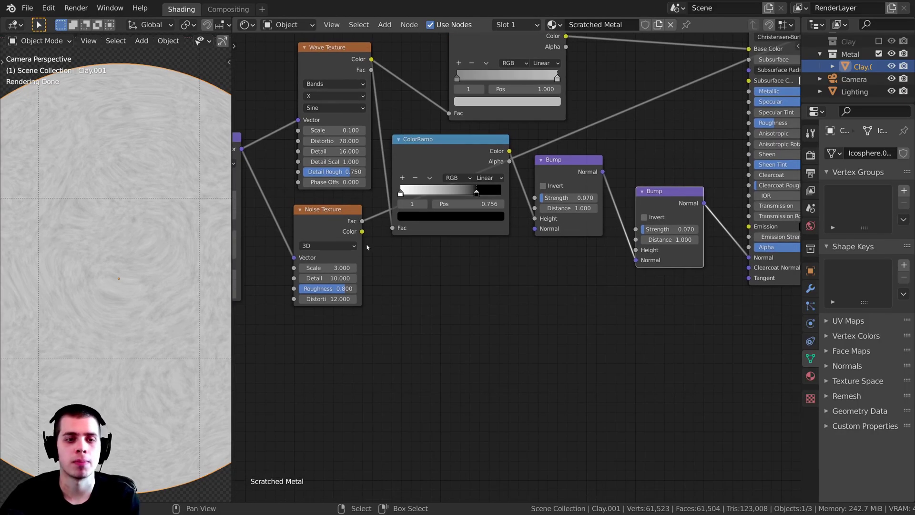
Step: Connect the Noise Texture's Fac output to the second Bump node's Height input and tidy the positions of the ColorRamp and Bump nodes
drag(352, 223, 636, 250)
middle_drag(636, 250, 625, 264)
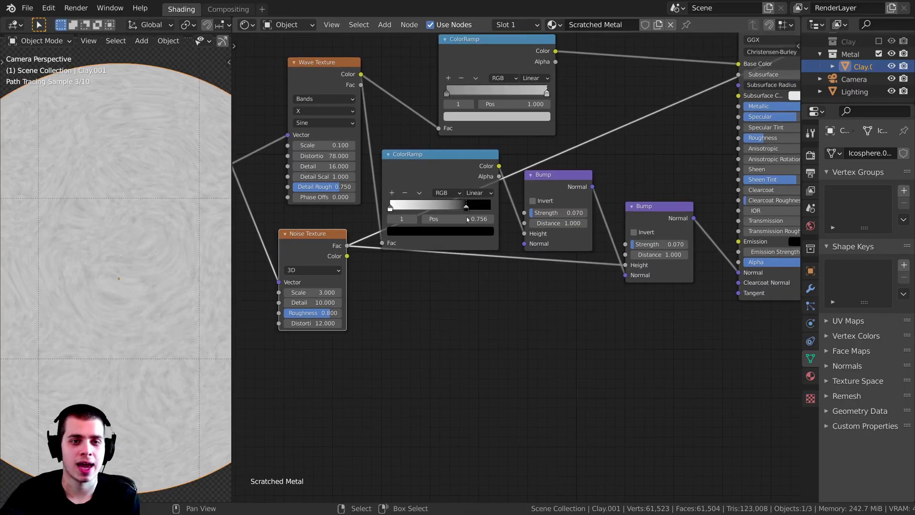
drag(442, 174, 442, 170)
scroll(441, 143, up, 2)
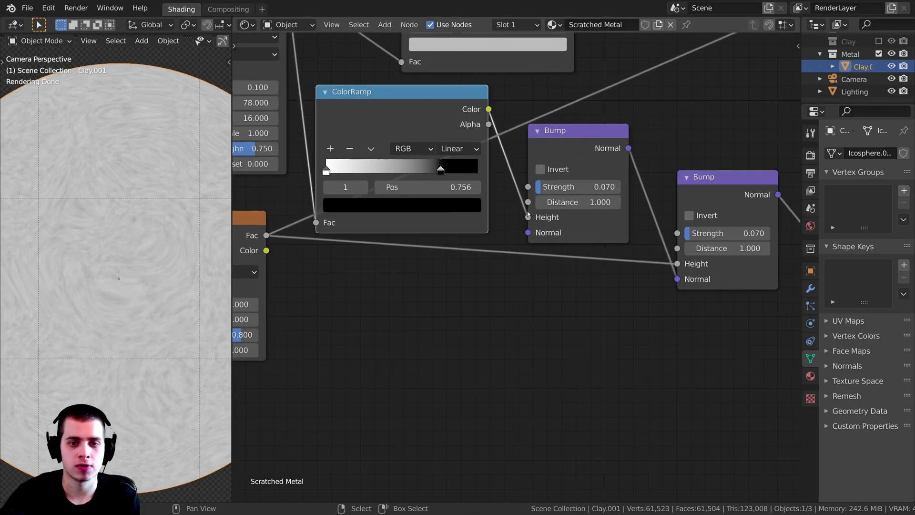
drag(556, 141, 552, 134)
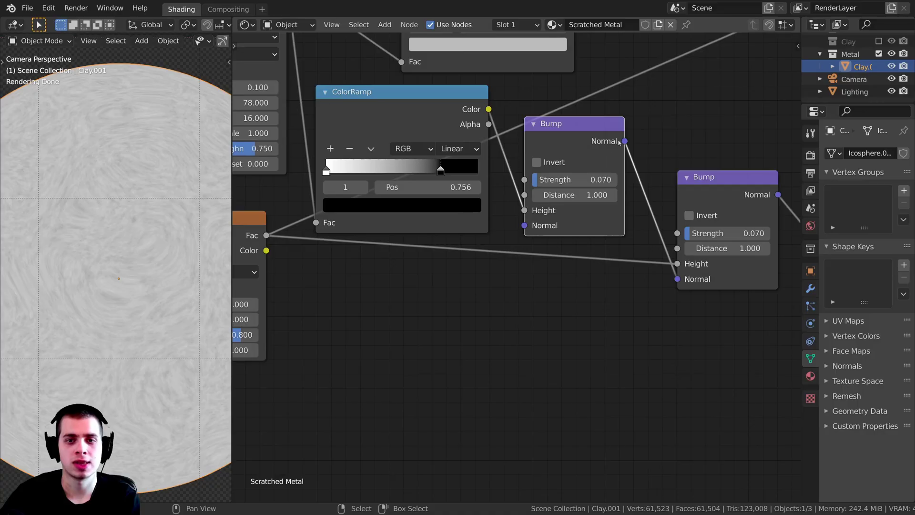
scroll(672, 280, down, 1)
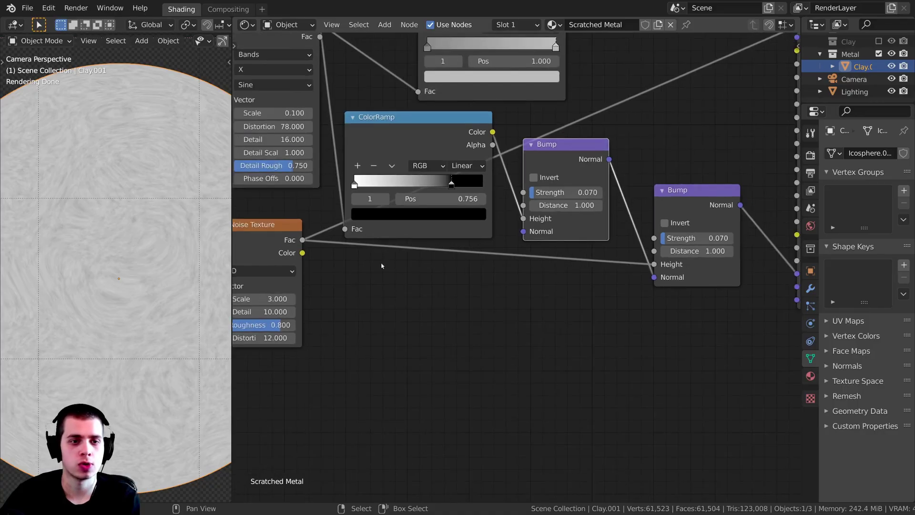
middle_drag(360, 179, 442, 144)
middle_drag(370, 196, 319, 210)
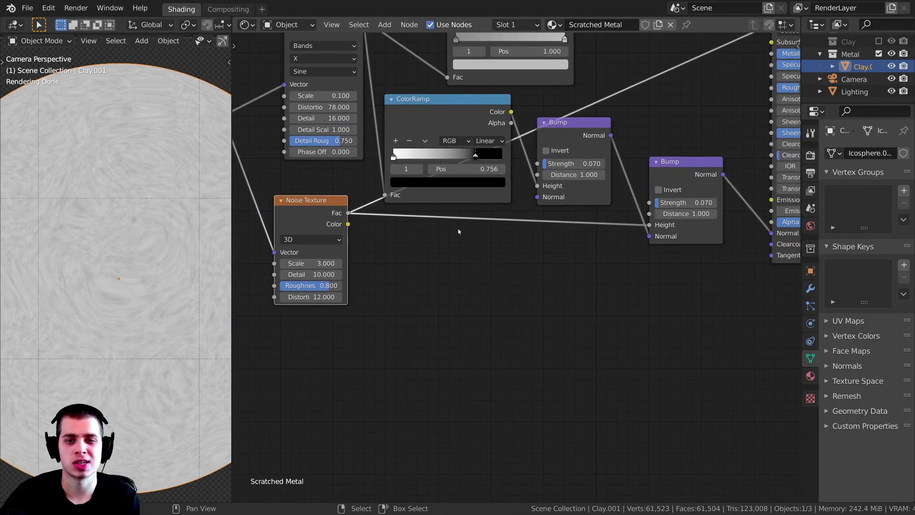
drag(680, 154, 676, 149)
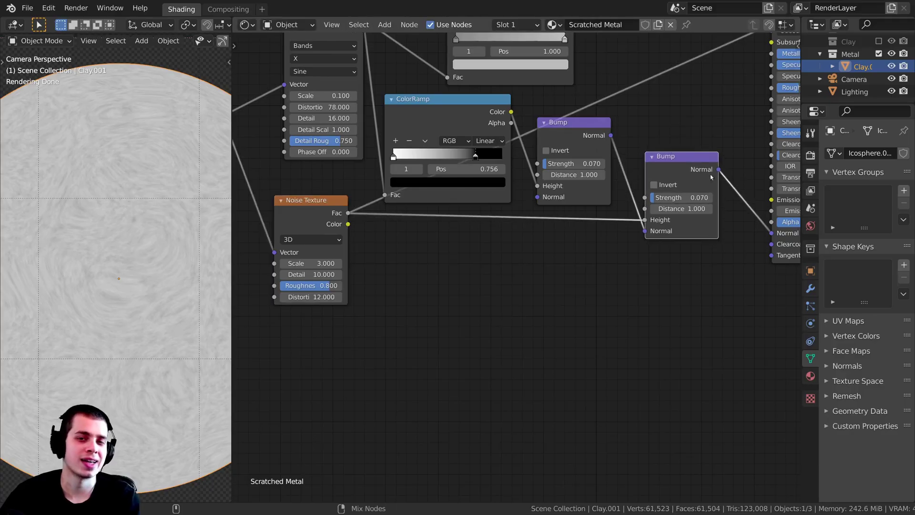
Step: Preview the first Bump node and the second Bump node on the sphere to compare their normals
ctrl+shift+click(565, 132)
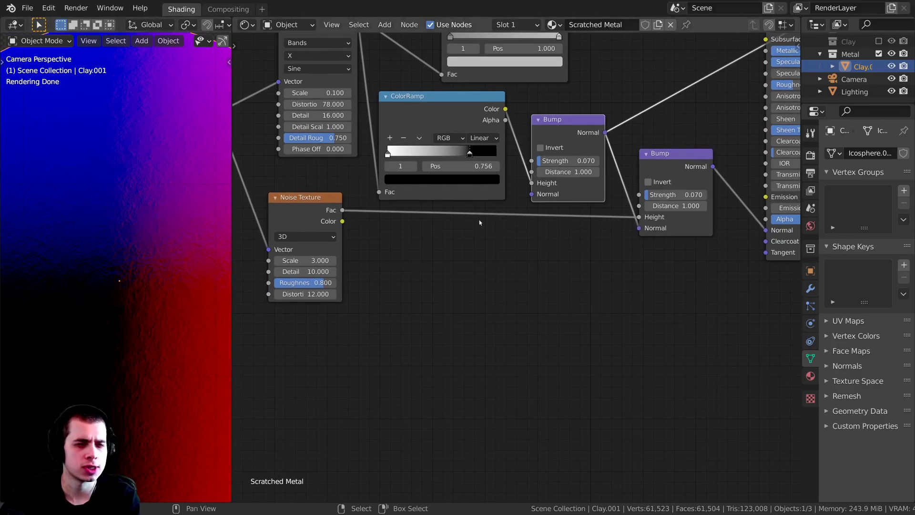
middle_drag(651, 168, 590, 187)
ctrl+shift+click(590, 187)
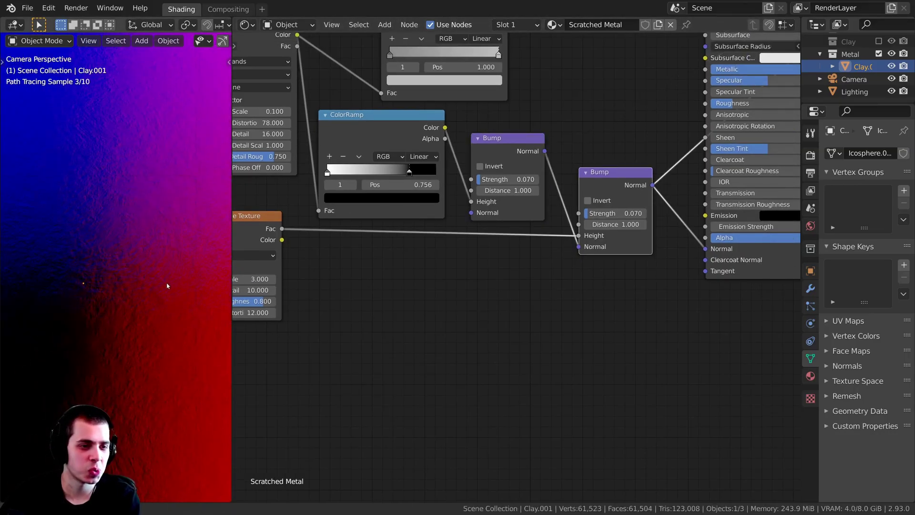
scroll(497, 288, down, 2)
Step: Set the second Bump node's Strength to 0.3
scroll(605, 196, up, 3)
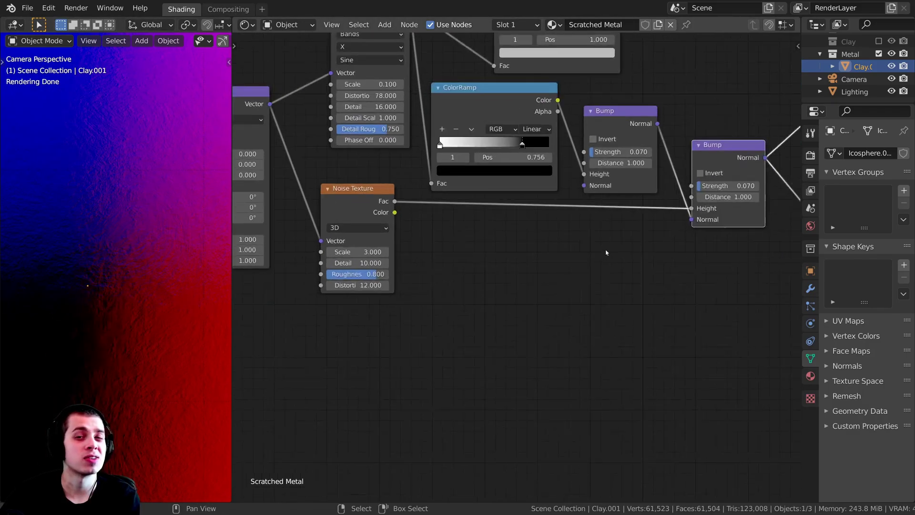
click(615, 213)
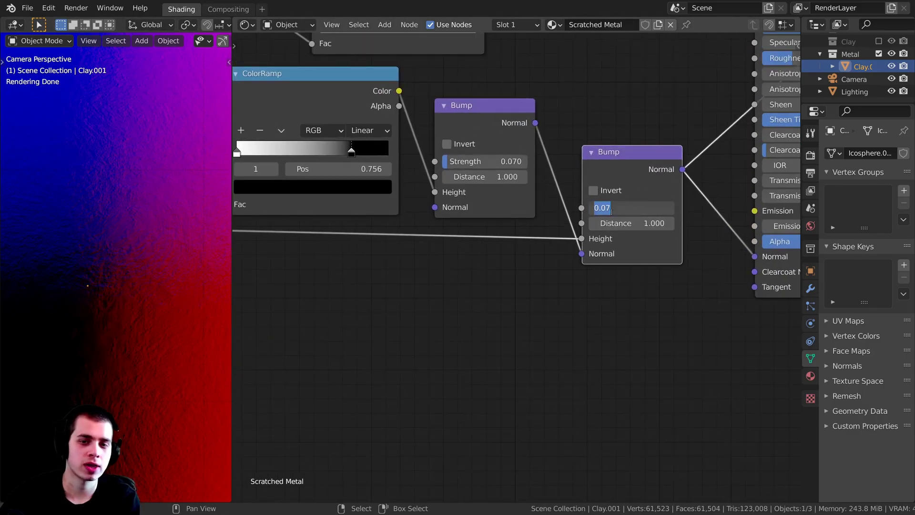
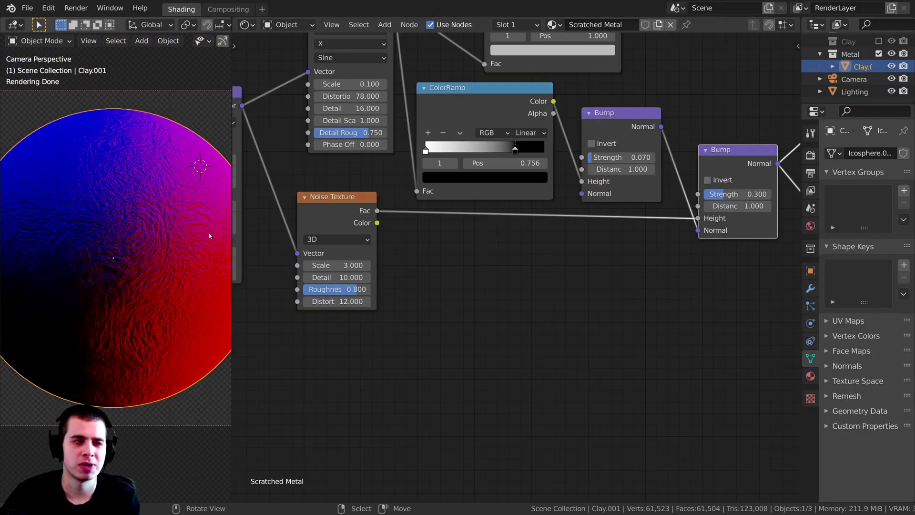
scroll(249, 217, up, 1)
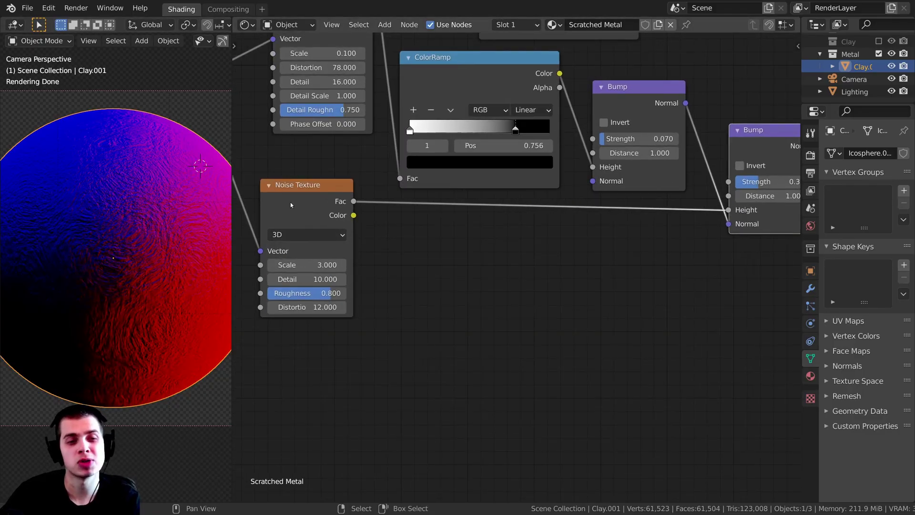
Step: Duplicate the bump ColorRamp and insert the copy between the Noise Texture's Fac output and the second Bump's Height input
drag(292, 205, 292, 213)
middle_drag(465, 99, 431, 116)
drag(430, 115, 437, 116)
scroll(438, 116, down, 1)
middle_drag(444, 127, 451, 112)
key(shift+d)
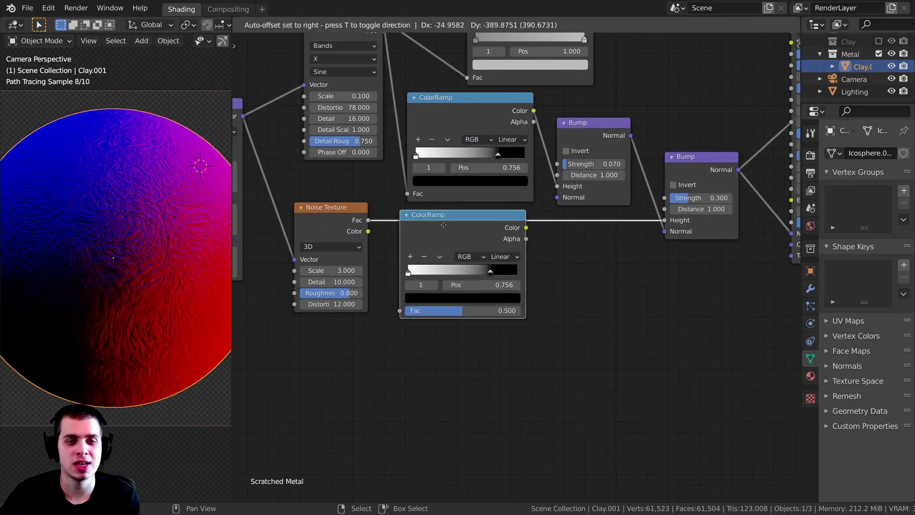
click(442, 224)
Step: Flip the new ColorRamp to run black to white, preview it on the sphere, and move the black stop to about 0.42
scroll(422, 288, up, 1)
scroll(421, 288, up, 2)
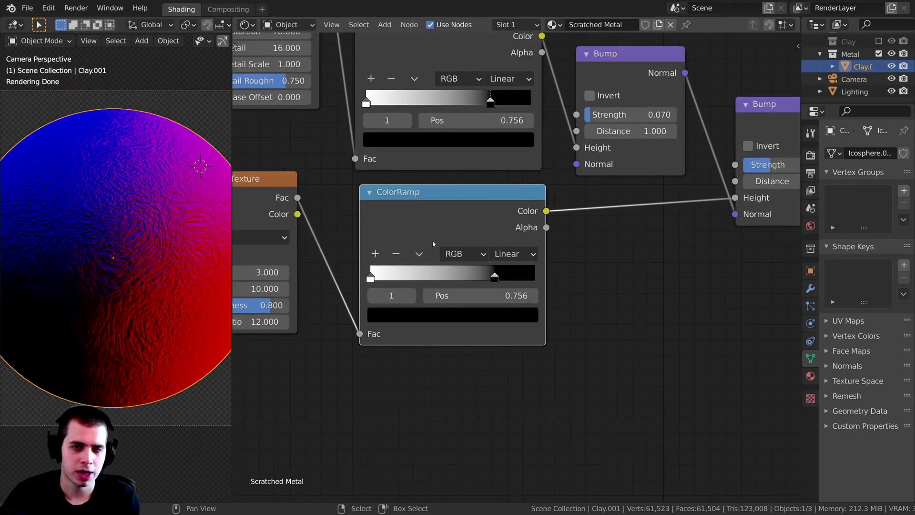
middle_drag(439, 247, 463, 249)
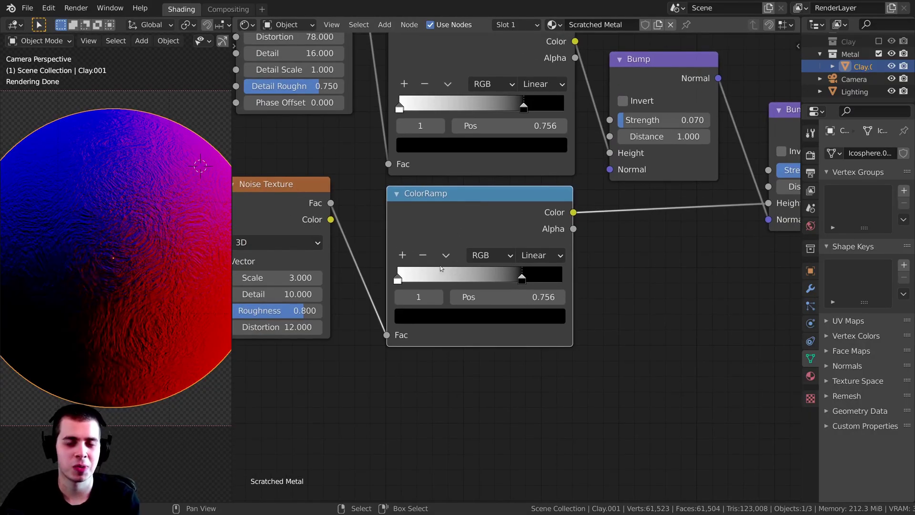
scroll(449, 256, up, 1)
scroll(451, 232, up, 2)
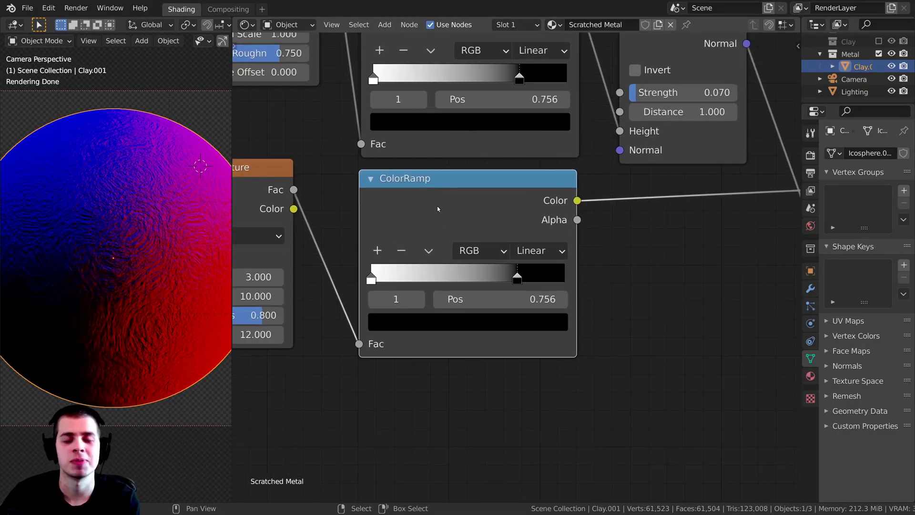
drag(346, 278, 434, 276)
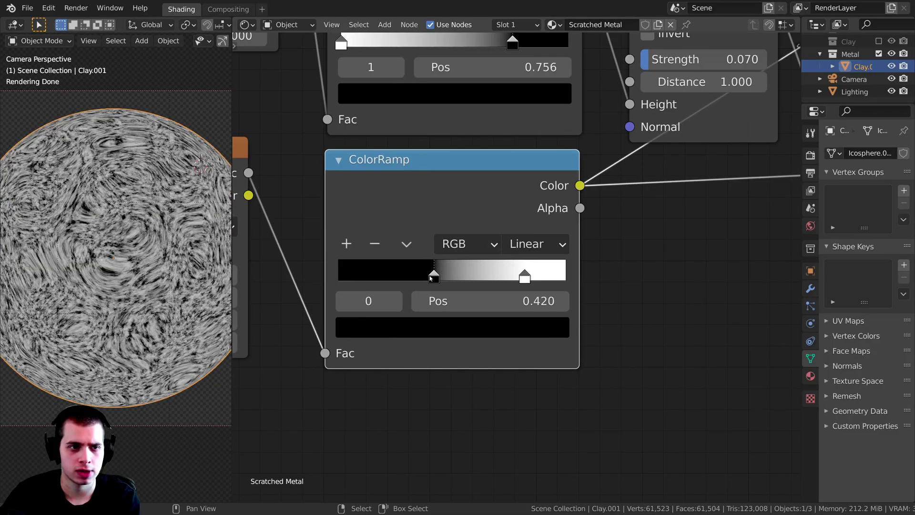
Step: Move the white stop of the noise ColorRamp close to the black stop, at position 0.417, to isolate thin scratches
drag(524, 276, 417, 278)
scroll(459, 274, up, 2)
scroll(183, 262, up, 3)
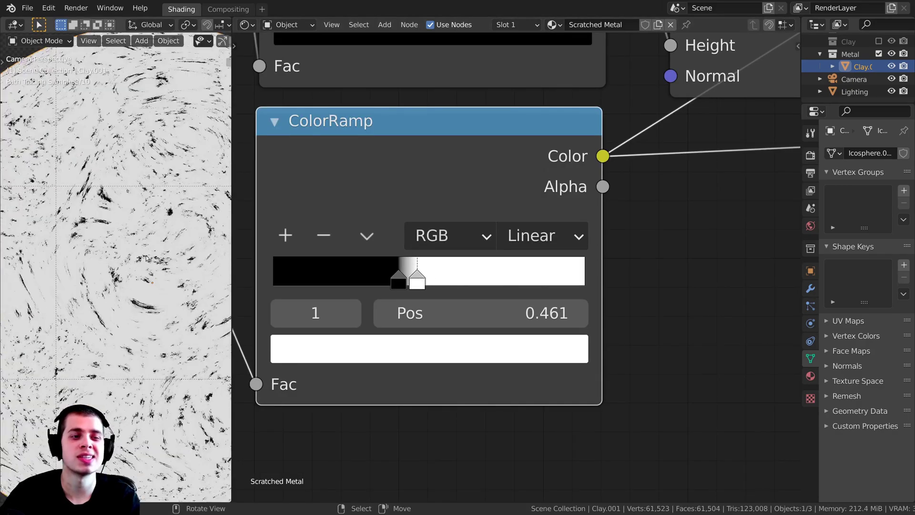
drag(419, 280, 405, 278)
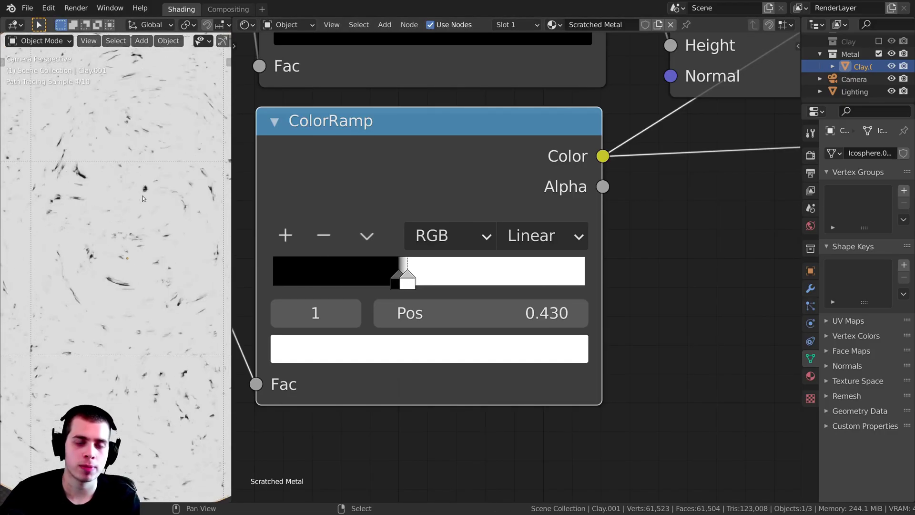
scroll(142, 213, up, 2)
ctrl+scroll(413, 280, up, 1)
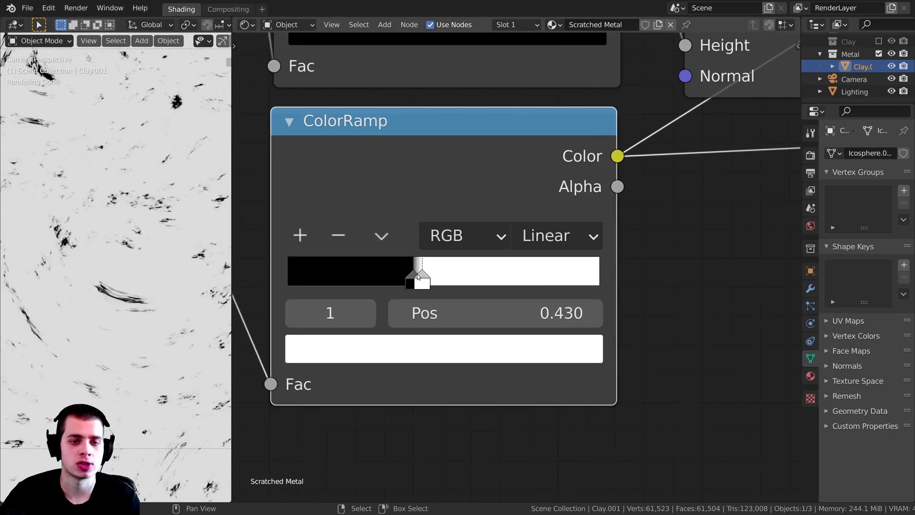
drag(418, 277, 415, 277)
scroll(124, 187, down, 4)
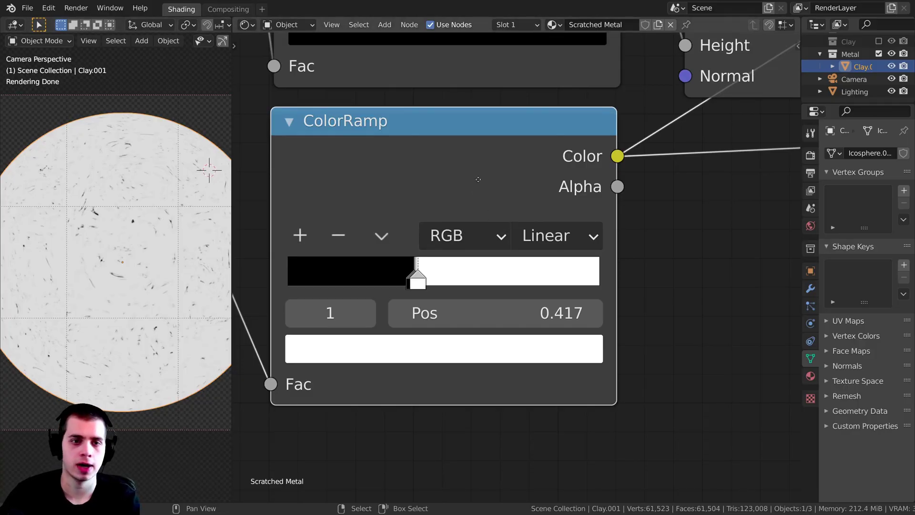
middle_drag(479, 179, 505, 181)
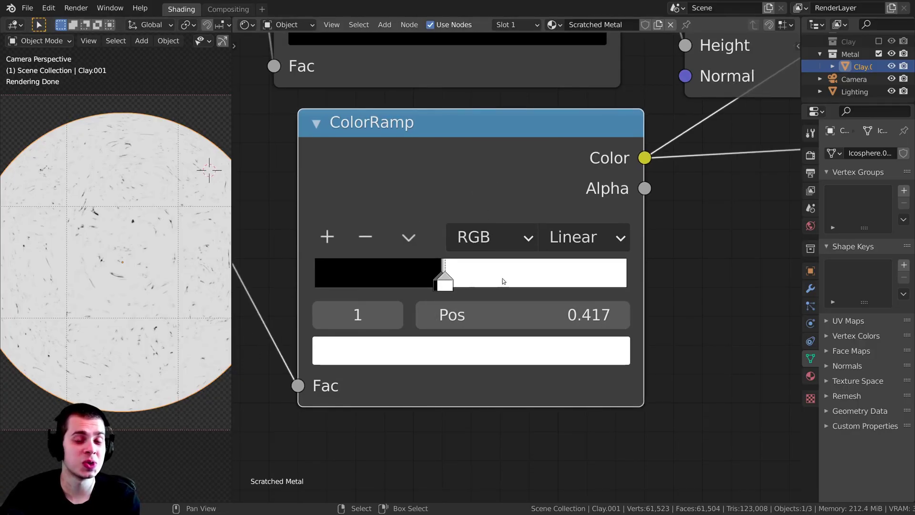
Step: Preview the second Bump node on the sphere and examine the scratch relief
scroll(533, 214, down, 4)
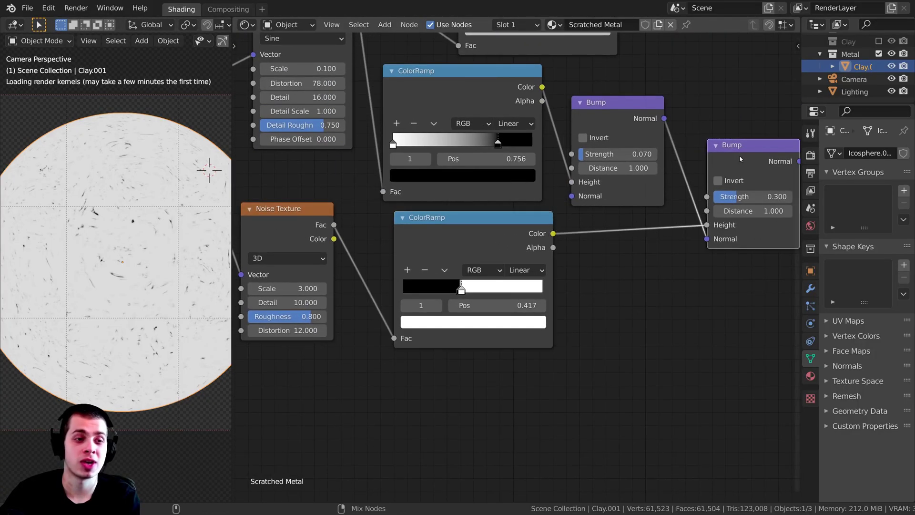
scroll(127, 255, up, 6)
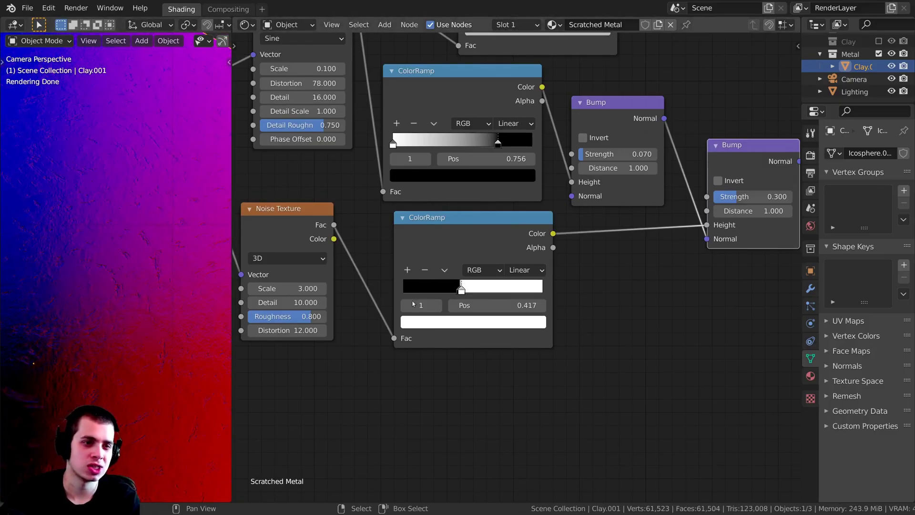
scroll(412, 303, up, 3)
scroll(443, 265, down, 1)
scroll(150, 215, down, 5)
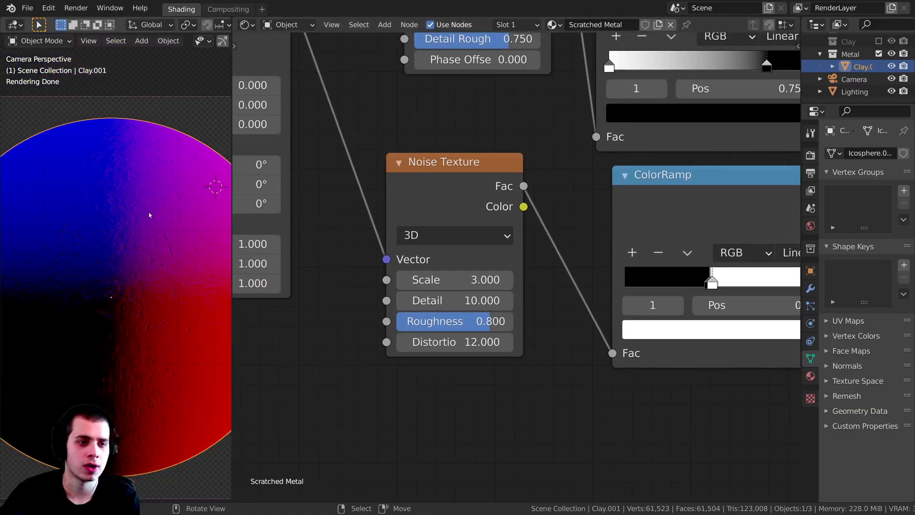
Step: Set the Noise Texture's Scale to 1 and check the scratch size on the sphere
click(457, 279)
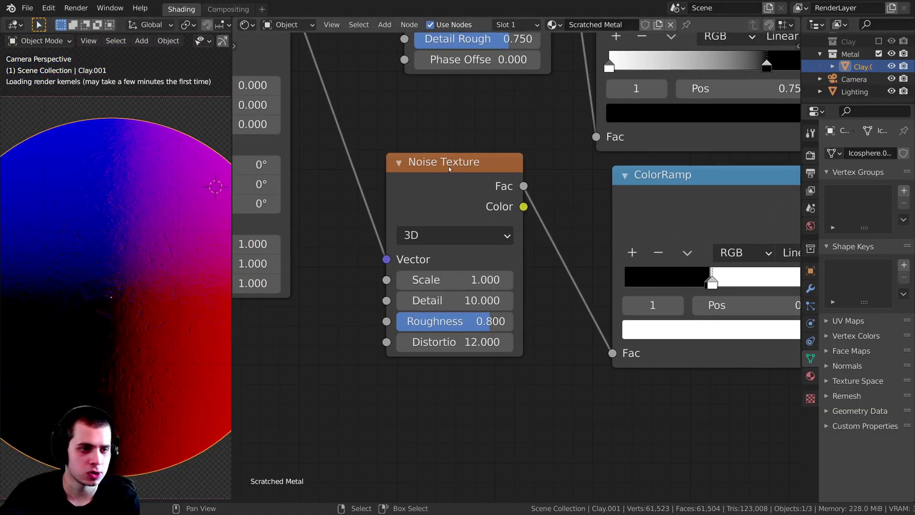
scroll(131, 280, up, 4)
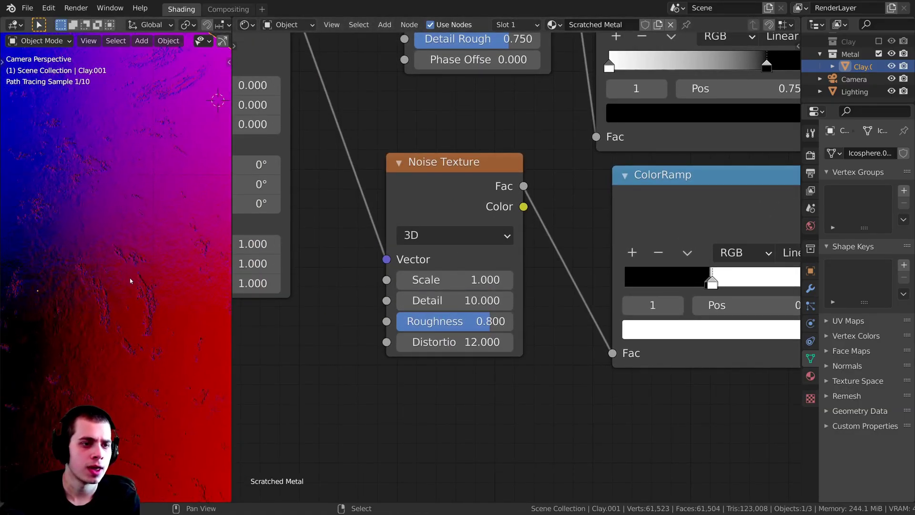
scroll(80, 321, up, 2)
Step: Preview the noise ColorRamp and the second Bump node on the sphere to compare the scratch mask with its relief
scroll(132, 294, down, 5)
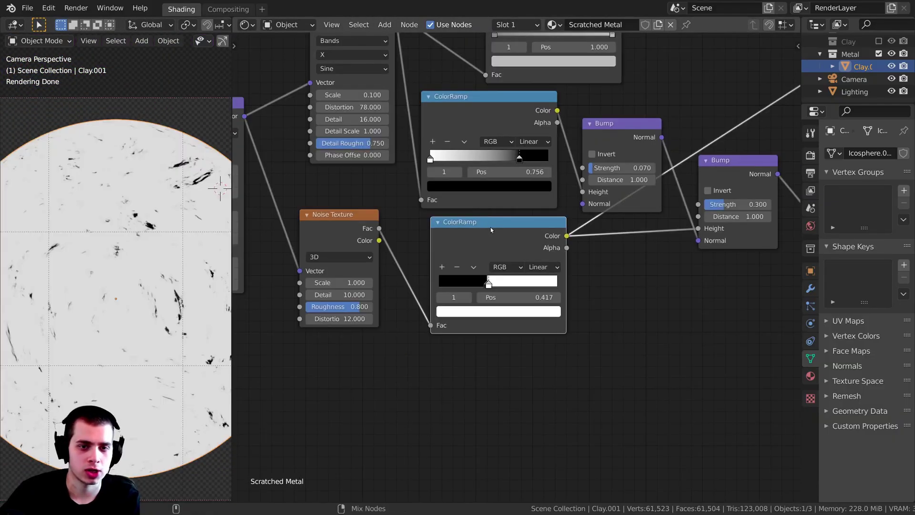
scroll(177, 201, up, 5)
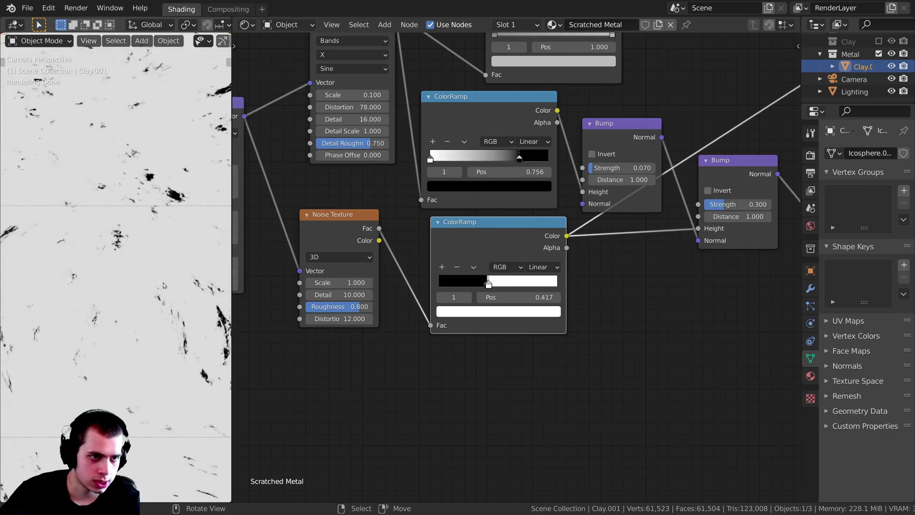
ctrl+shift+click(733, 173)
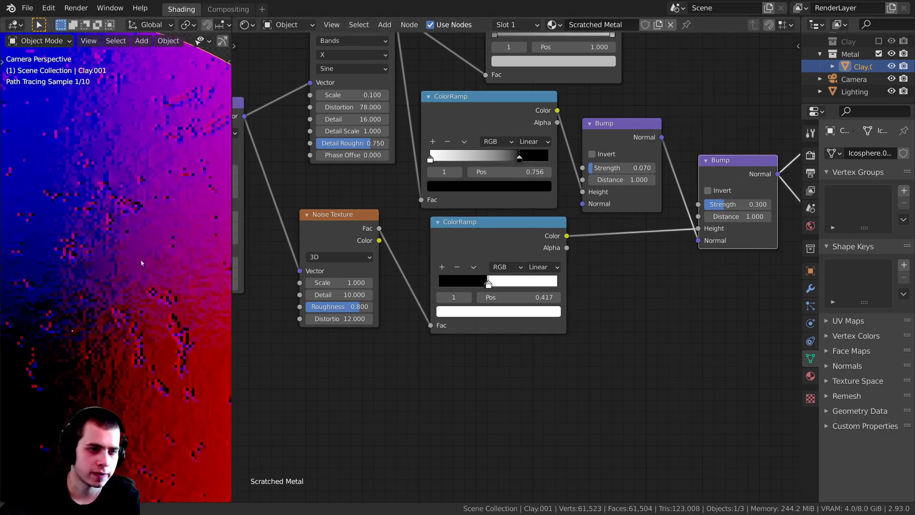
drag(719, 206, 710, 210)
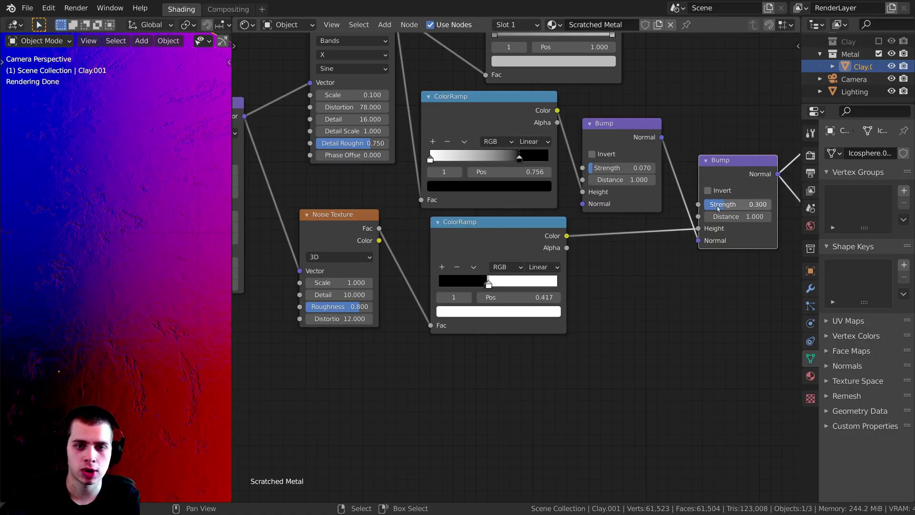
Step: Switch the sphere's preview back to the Principled BSDF and examine the scratched metal surface
key(Home)
ctrl+shift+click(708, 122)
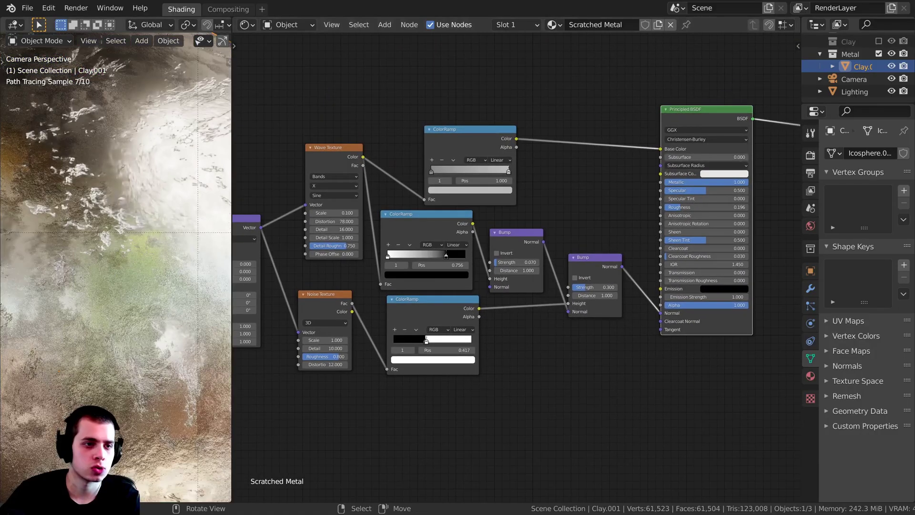
middle_drag(130, 267, 88, 274)
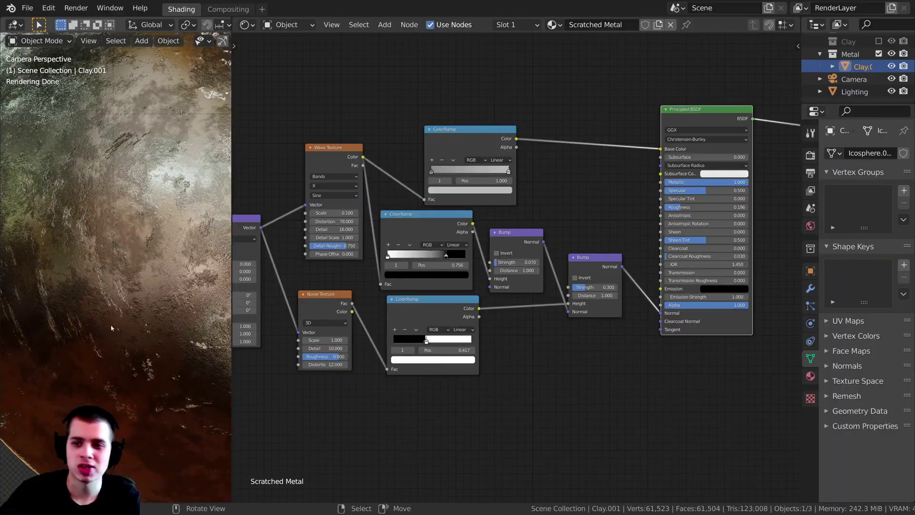
scroll(85, 317, down, 5)
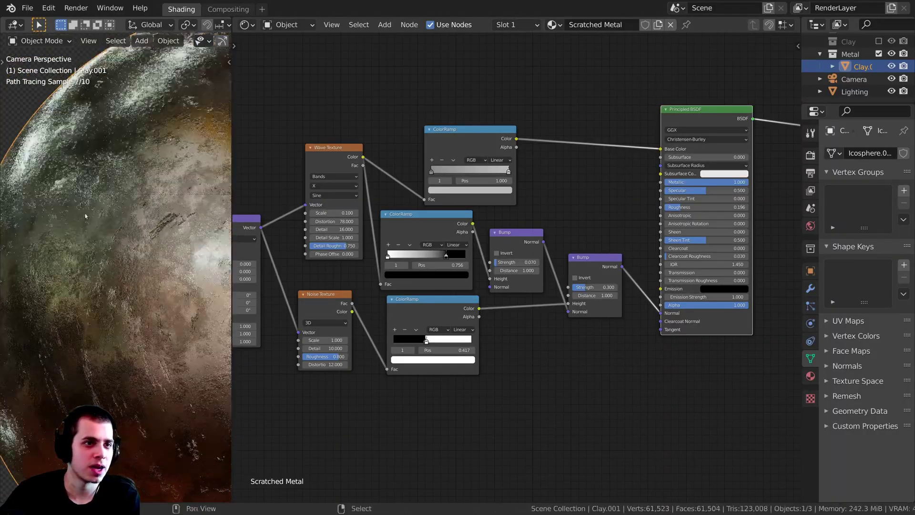
scroll(170, 217, down, 1)
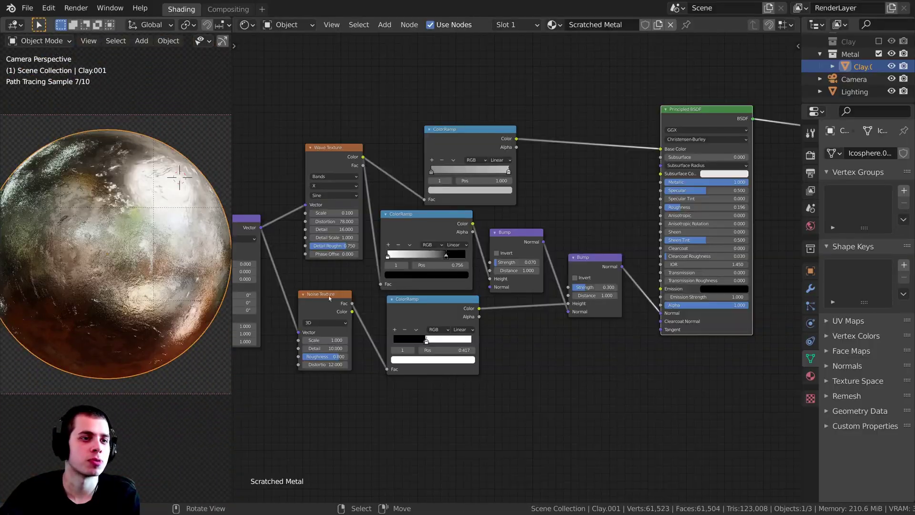
Step: Add a second Wave Texture node and place it below the Noise Texture node
scroll(519, 357, down, 1)
scroll(519, 358, down, 1)
middle_drag(519, 357, 565, 290)
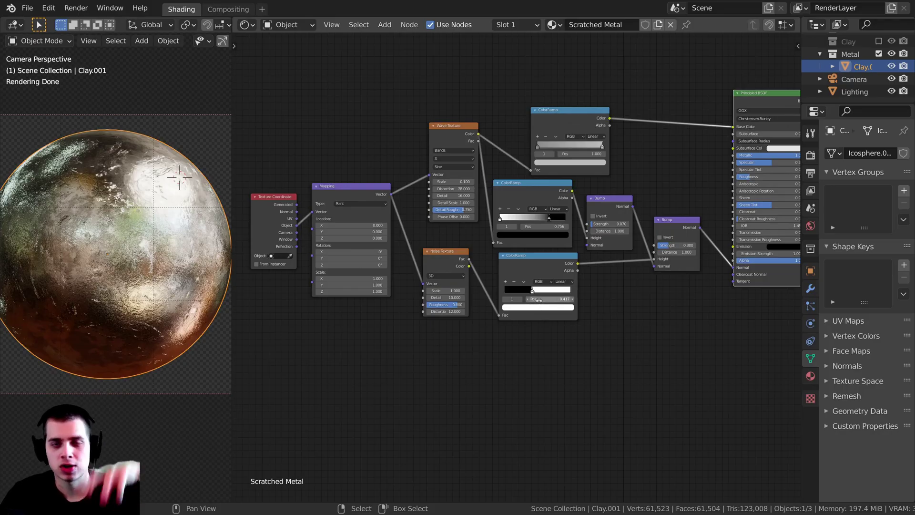
scroll(497, 310, down, 1)
scroll(548, 241, up, 2)
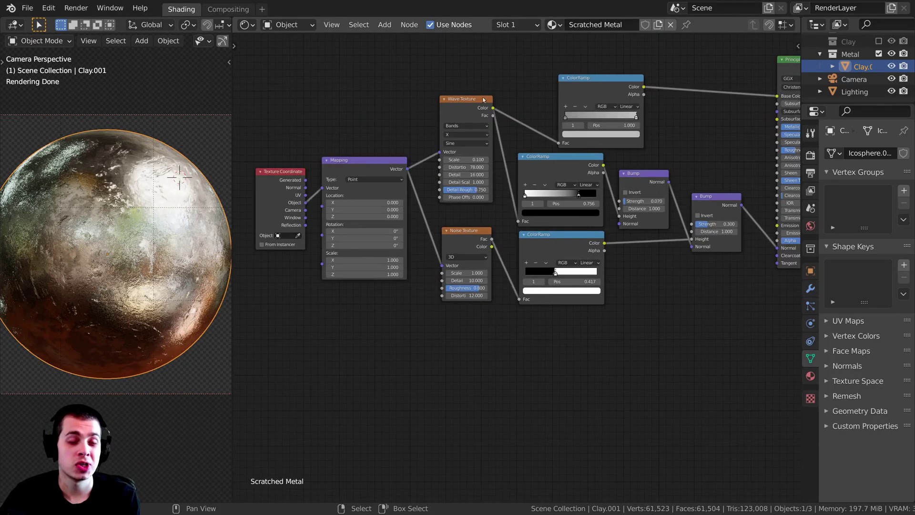
key(shift+a)
click(483, 93)
text(wa)
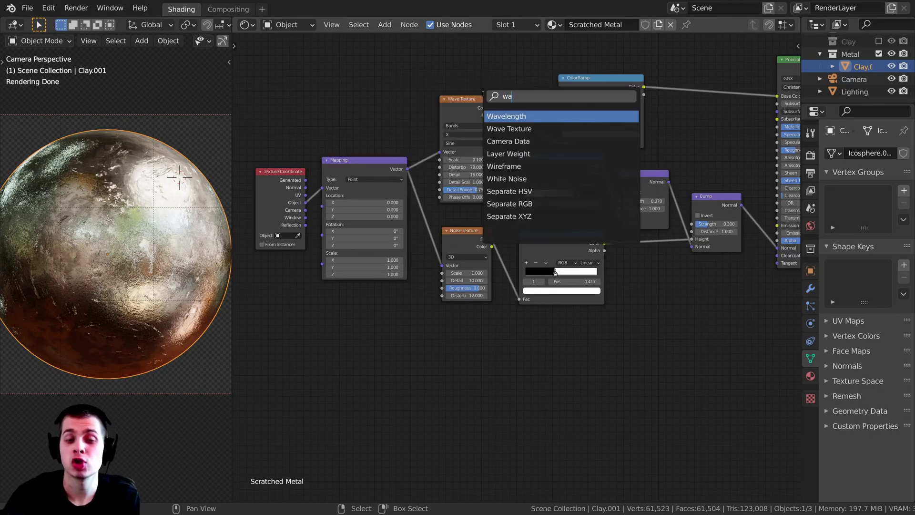
text(v)
click(509, 128)
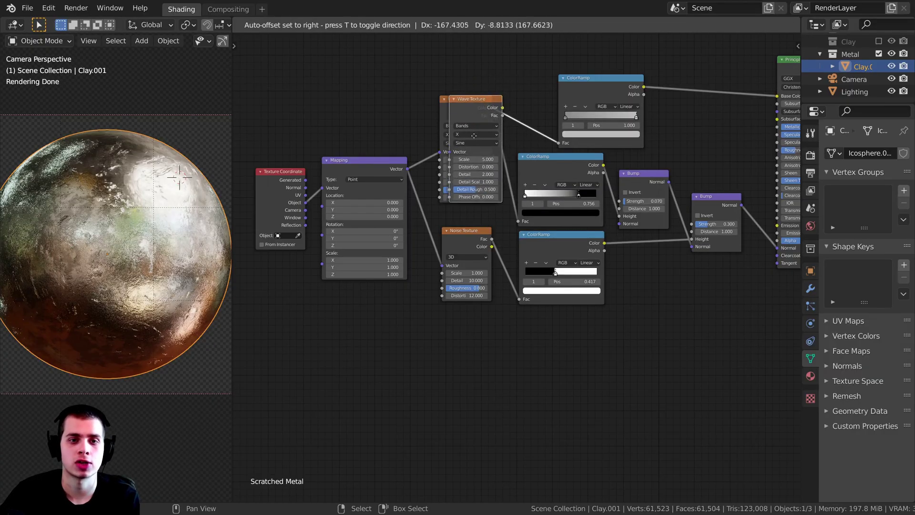
click(472, 342)
scroll(471, 342, up, 2)
drag(450, 329, 445, 324)
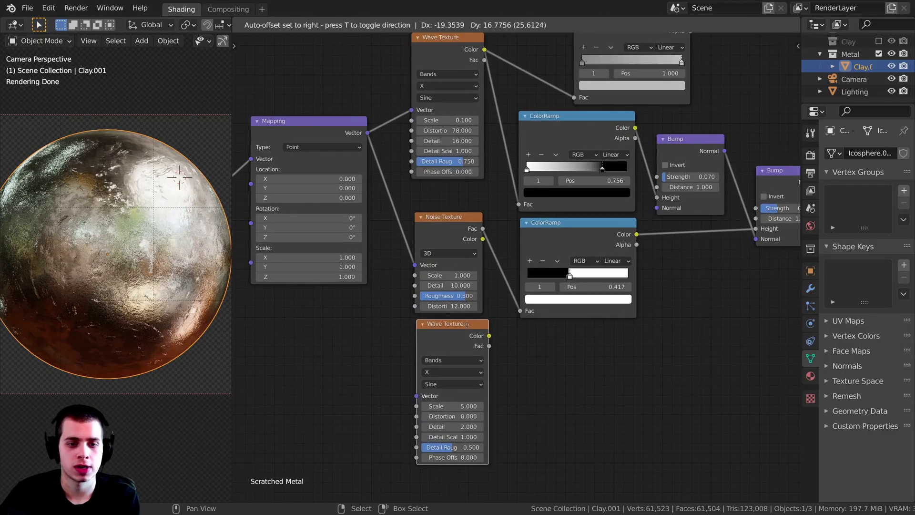
Step: Connect the Mapping node's Vector output to the new Wave Texture's Vector input
middle_drag(467, 334, 524, 233)
scroll(431, 117, down, 1)
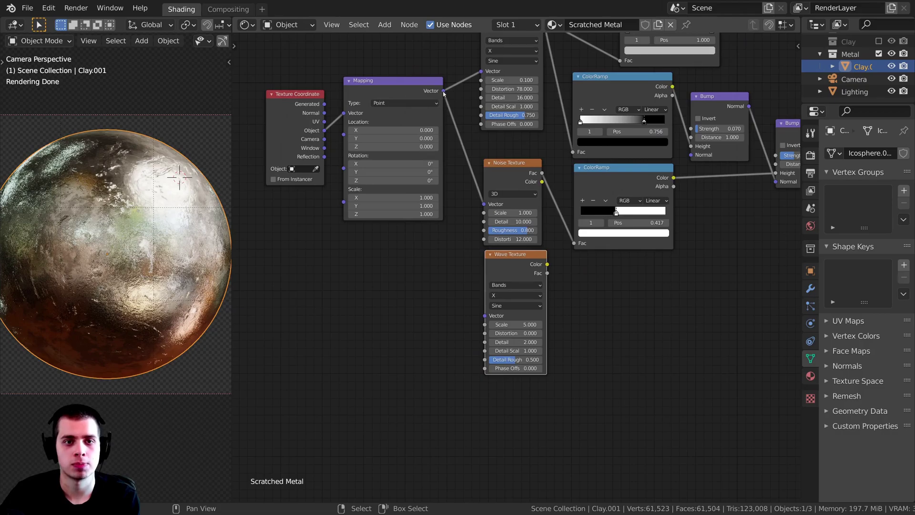
drag(443, 92, 462, 116)
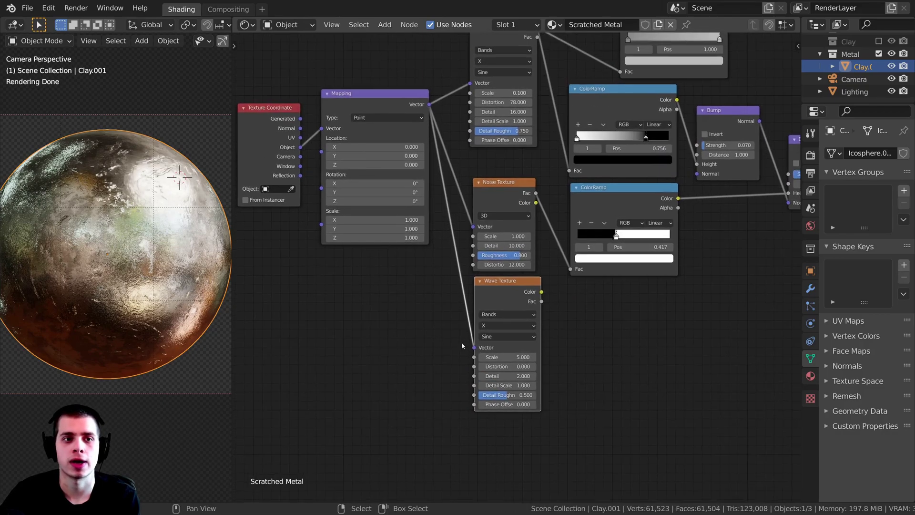
Step: Save the file and move the Texture Coordinate and Mapping nodes down beside the Noise Texture and lower Wave Texture
click(391, 96)
key(ctrl+s)
key(g)
click(476, 153)
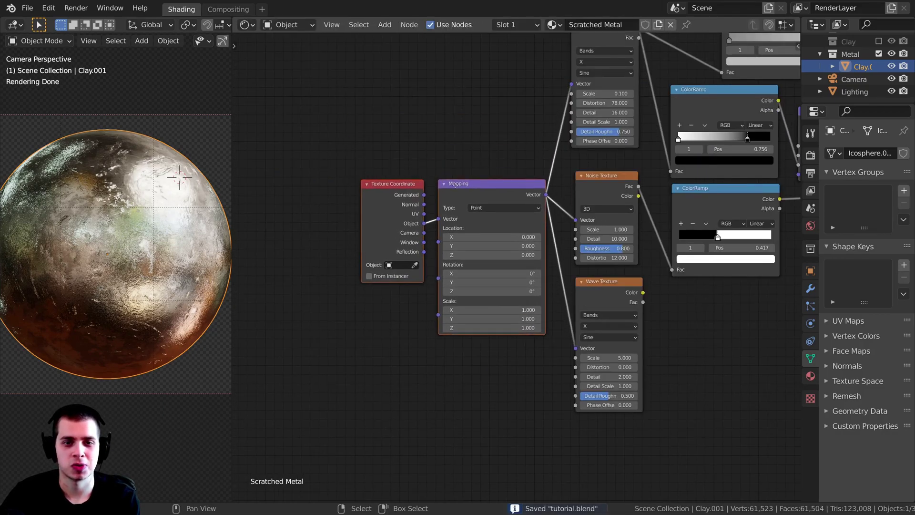
Step: Preview the lower Wave Texture on the sphere and set its Scale to 4
middle_drag(476, 153, 361, 227)
scroll(361, 227, up, 1)
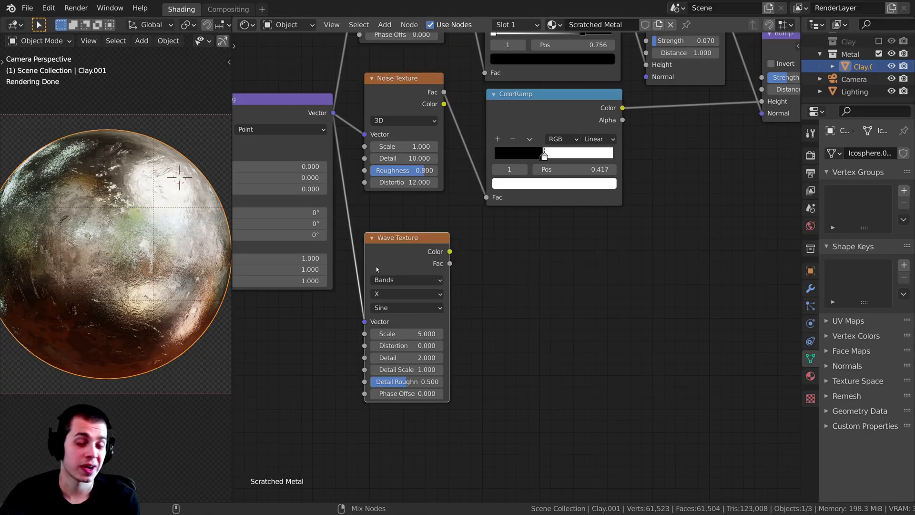
ctrl+shift+click(405, 257)
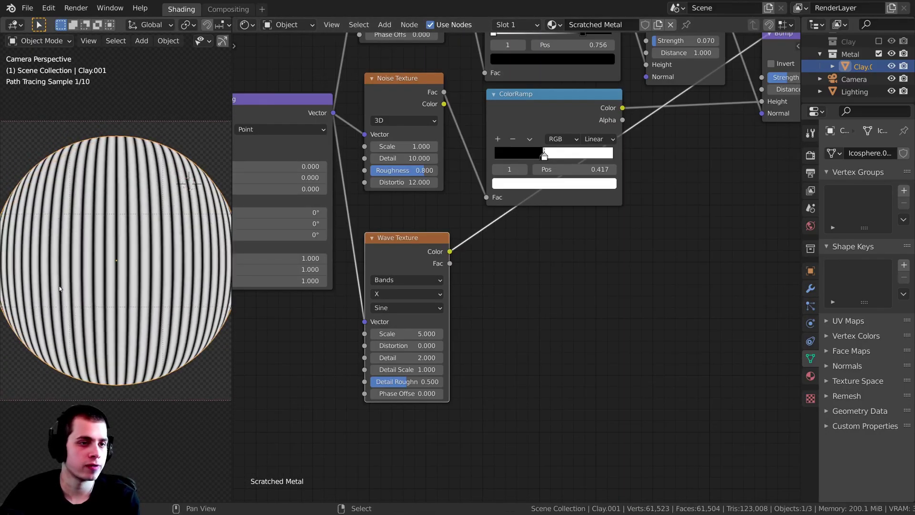
middle_drag(497, 169, 608, 96)
scroll(545, 141, up, 2)
scroll(488, 278, up, 1)
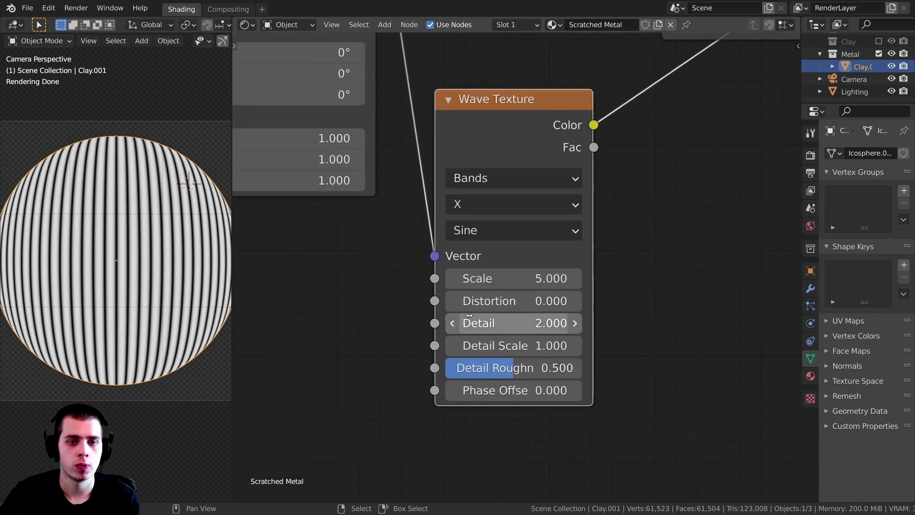
middle_drag(504, 276, 494, 270)
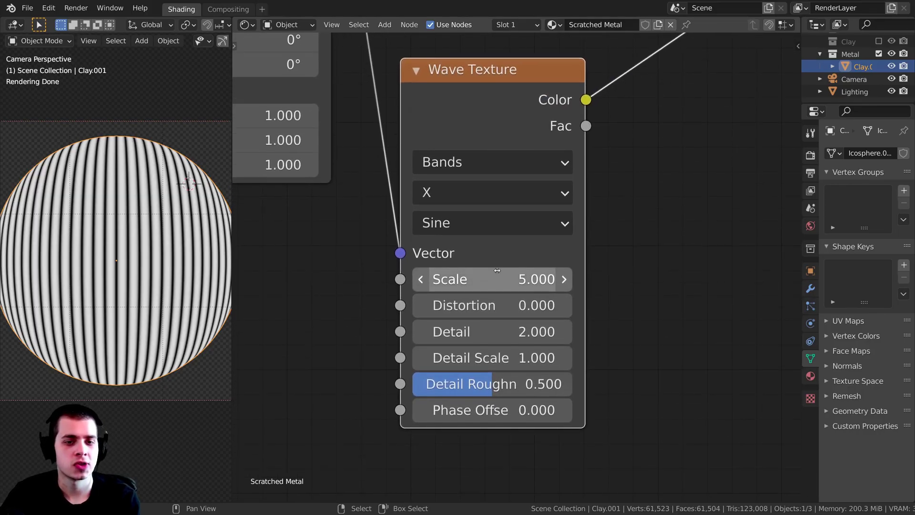
double_click(495, 271)
text(4)
key(Return)
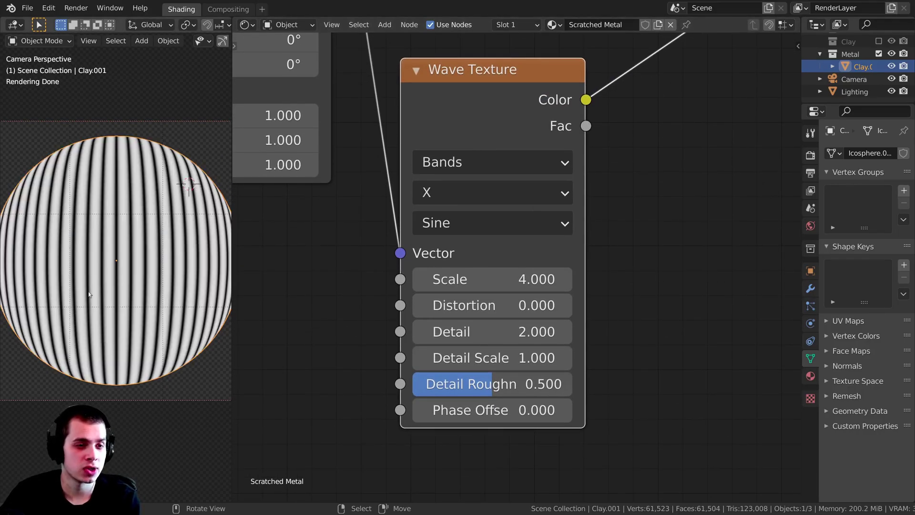
Step: Set the lower Wave Texture's Distortion to 4.5
middle_drag(425, 333, 387, 319)
double_click(452, 298)
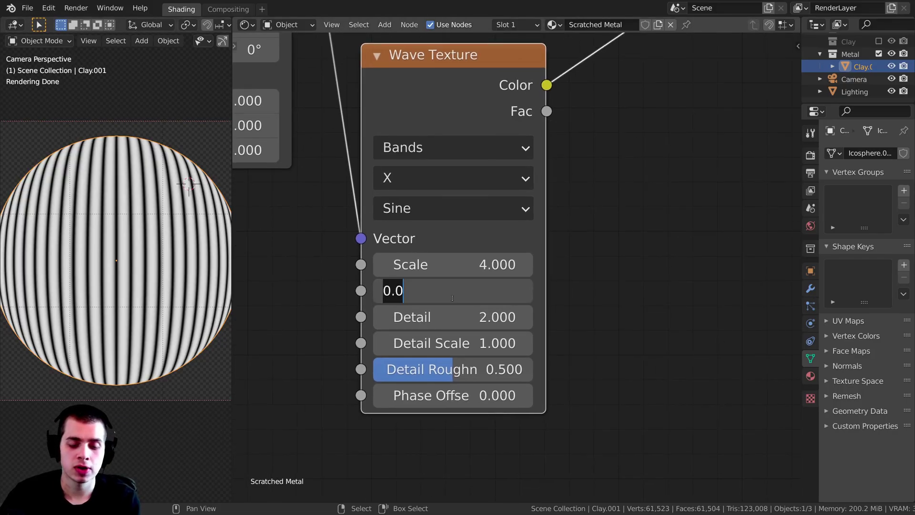
text(4.5)
key(Return)
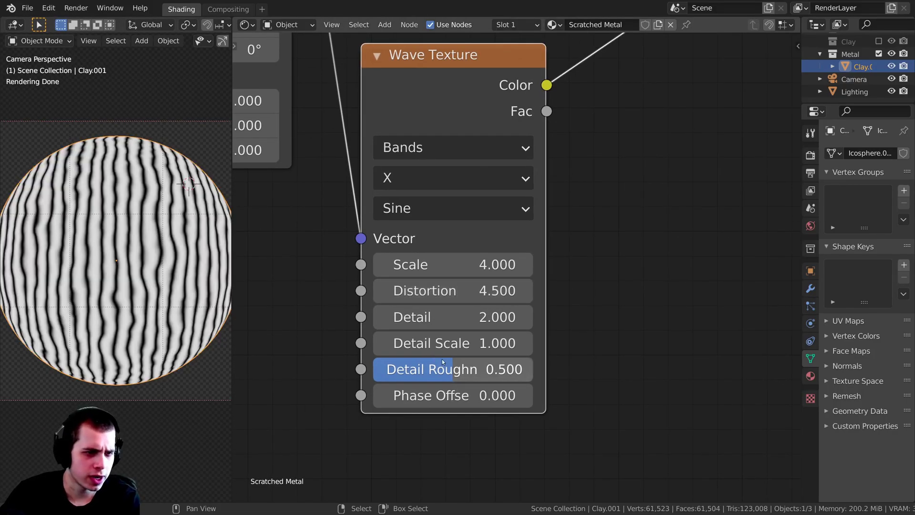
Step: Try raising the lower Wave Texture's Distortion to about 10.7, then cancel the change
drag(435, 283, 730, 283)
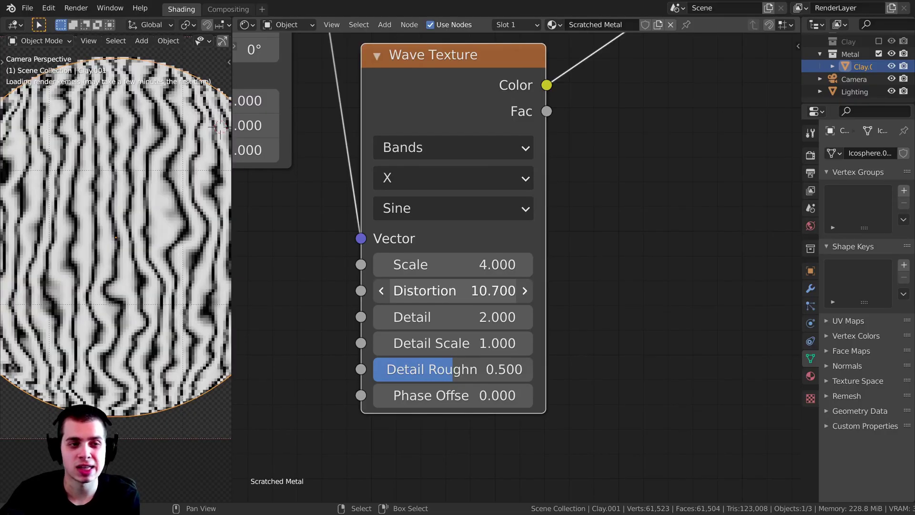
key(Escape)
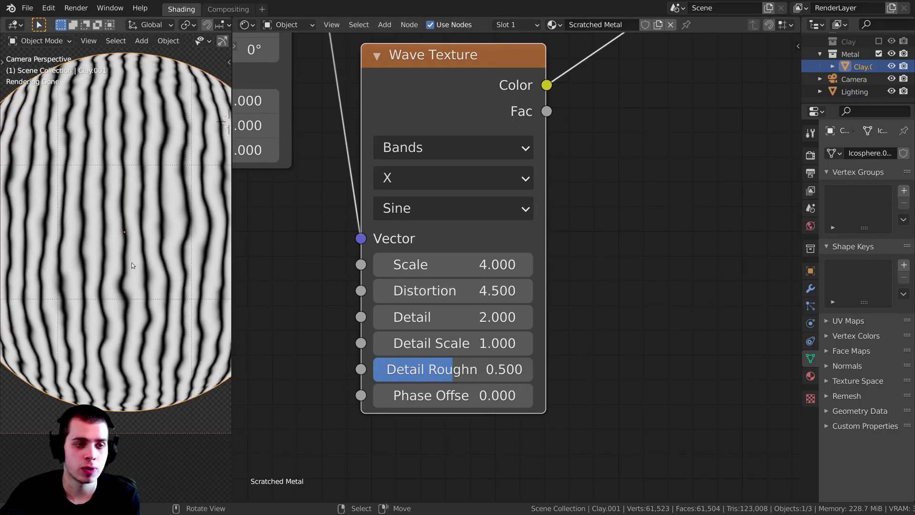
Step: Align the lower Wave Texture node with the Noise Texture node above it
scroll(429, 310, down, 1)
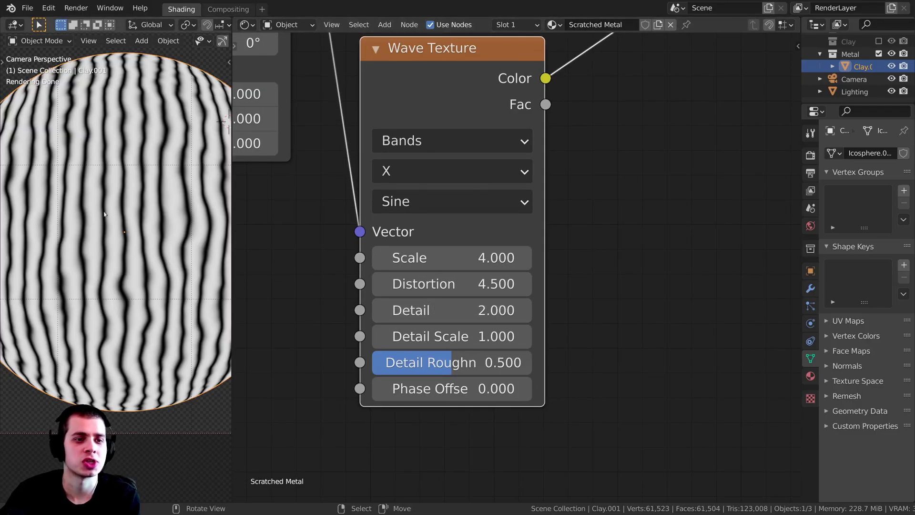
scroll(438, 224, down, 4)
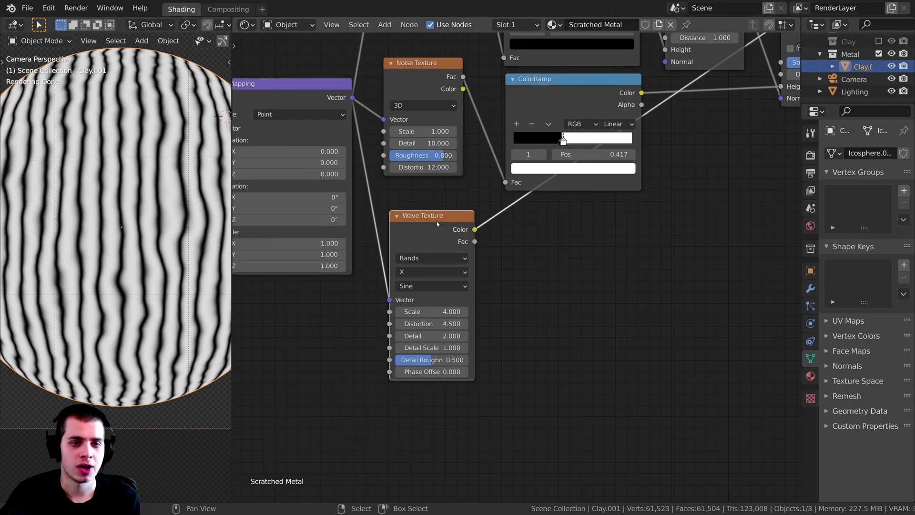
drag(437, 223, 433, 221)
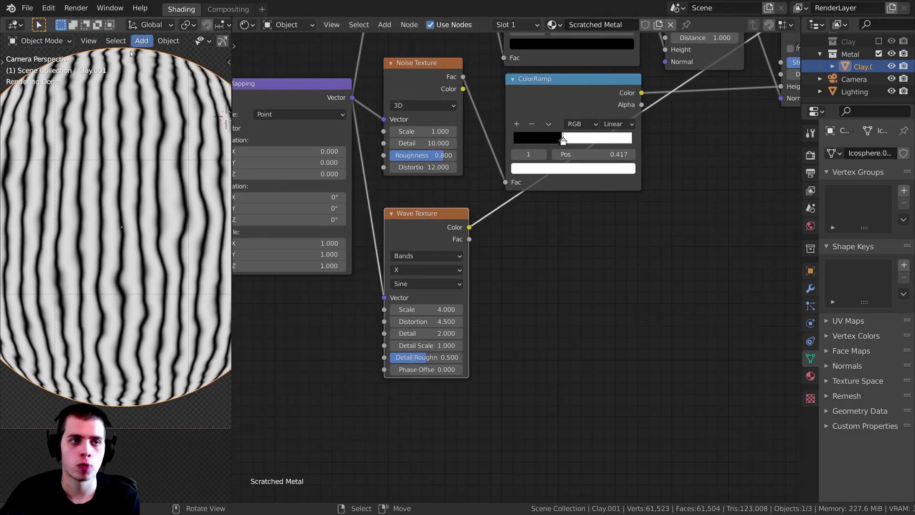
Step: Add a Musgrave Texture node in the empty area beside the lower Wave Texture
middle_drag(494, 290, 462, 293)
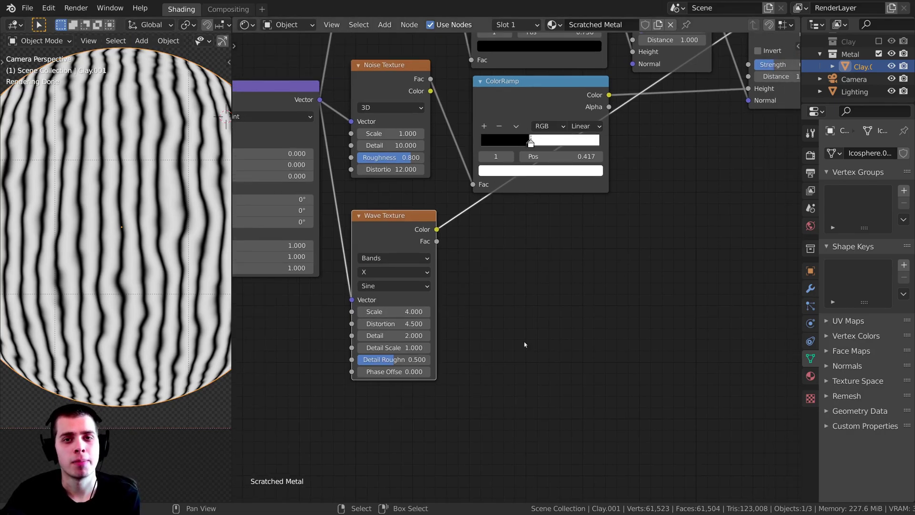
scroll(527, 271, down, 2)
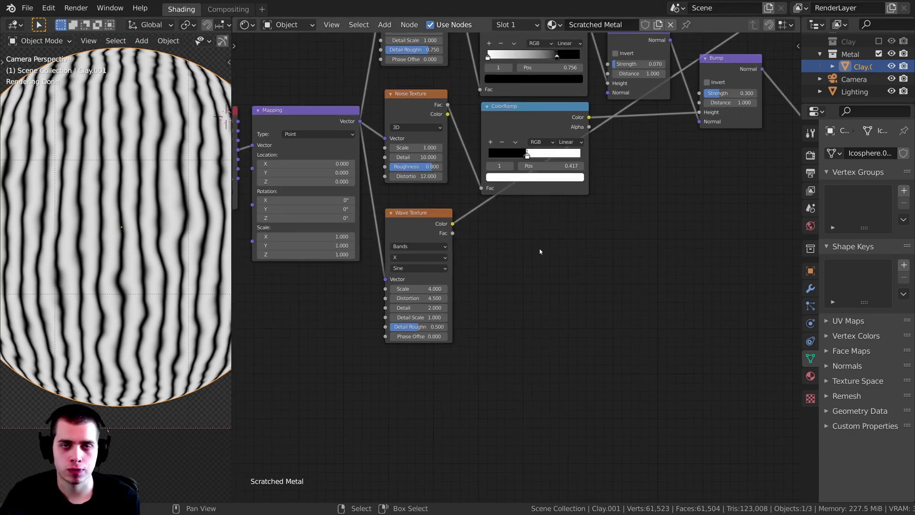
scroll(547, 236, up, 1)
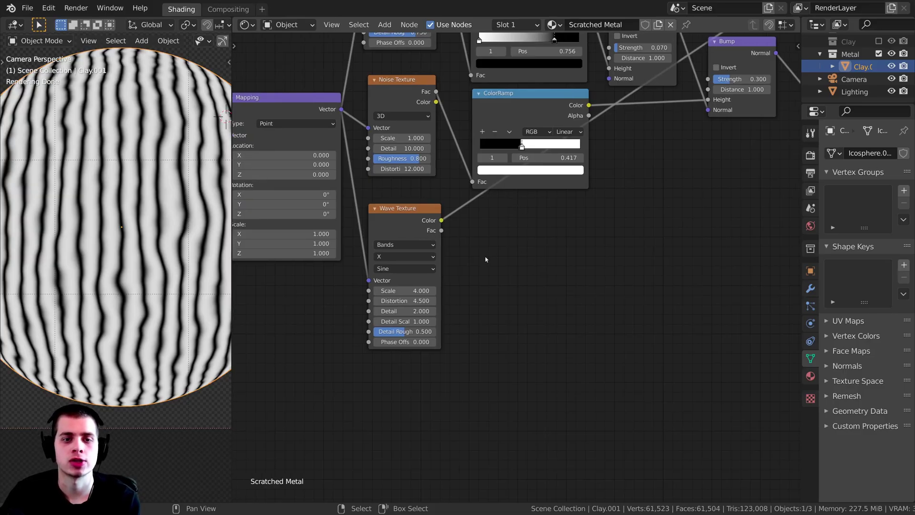
key(shift+a)
click(525, 231)
text(mus)
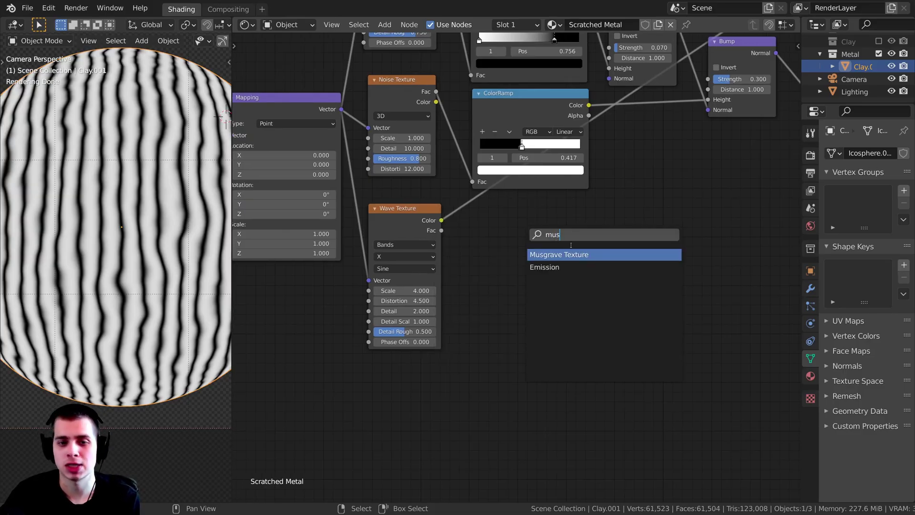
key(Return)
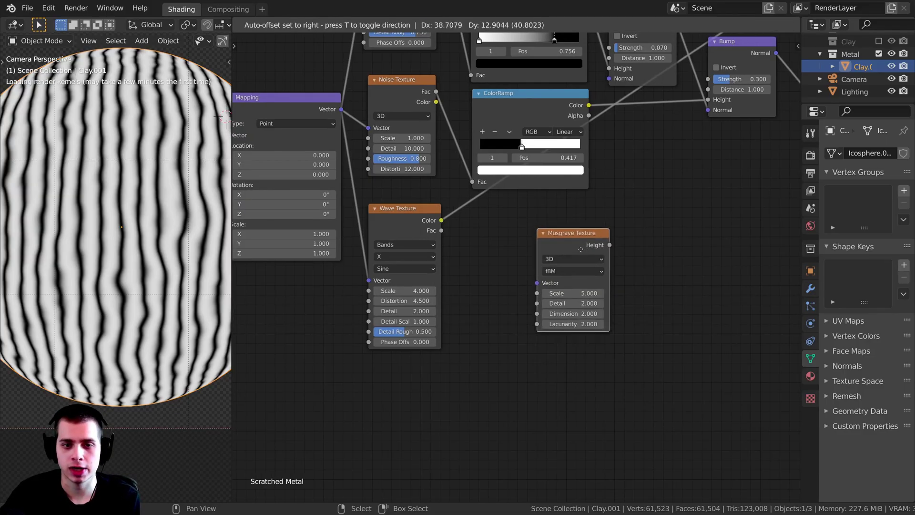
click(571, 265)
Step: Preview the Musgrave Texture on the sphere and set its Scale to 3
scroll(546, 268, up, 1)
scroll(546, 267, up, 1)
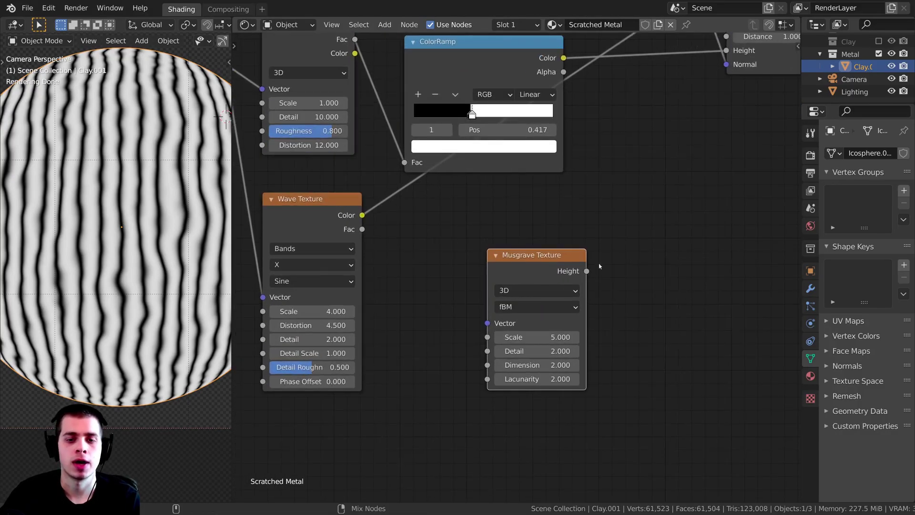
ctrl+shift+click(551, 259)
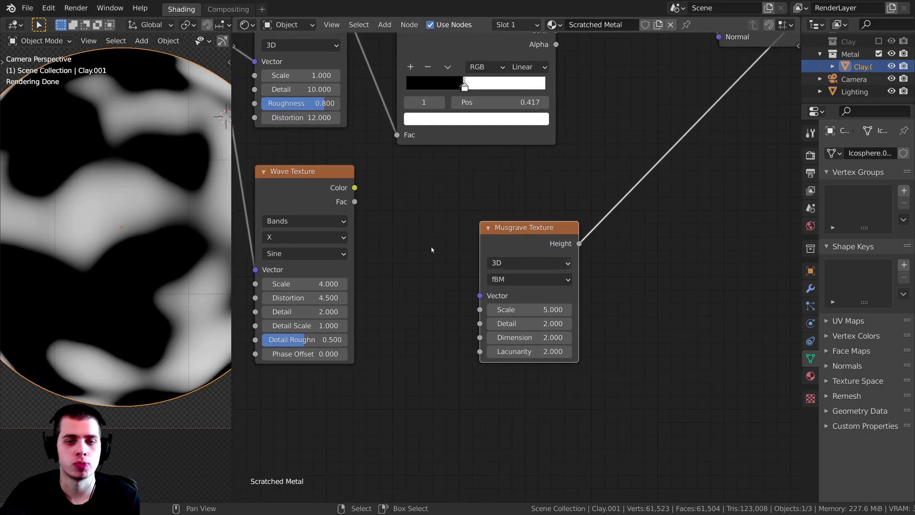
middle_drag(522, 277, 515, 250)
double_click(530, 310)
text(2.0)
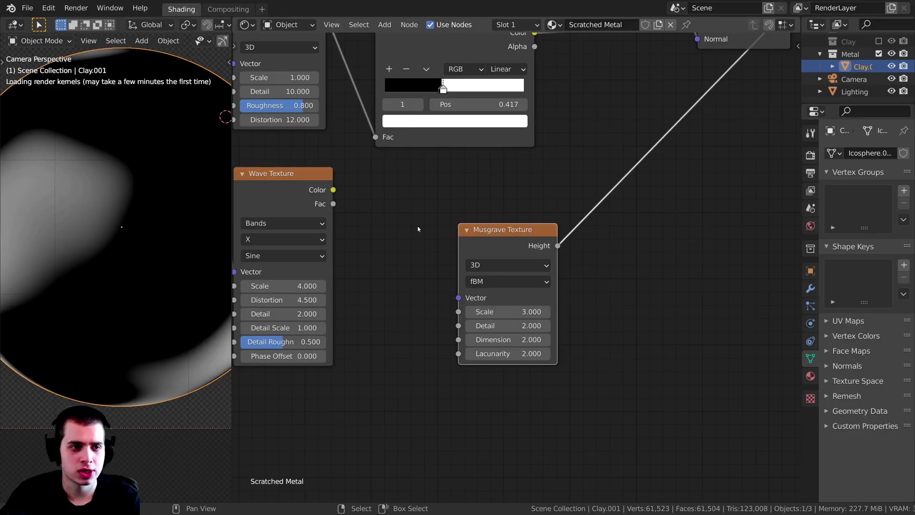
scroll(517, 317, up, 1)
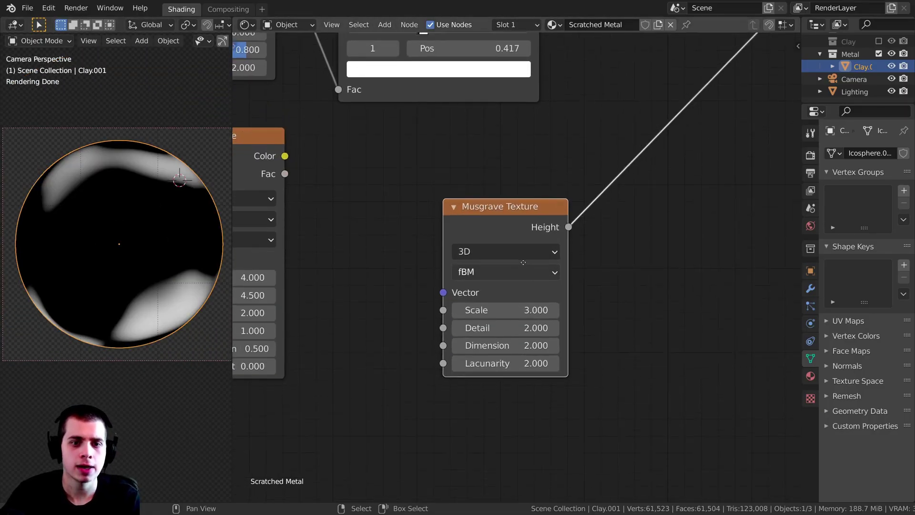
Step: Set the Musgrave Texture's Detail to 14 and examine the pattern on the sphere
middle_drag(523, 263, 522, 245)
click(490, 312)
text(14)
key(Return)
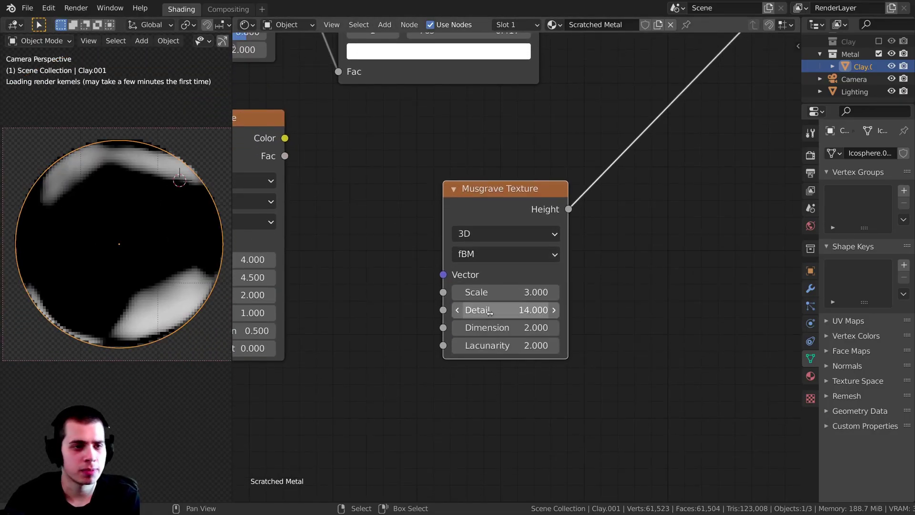
scroll(155, 235, up, 2)
scroll(491, 291, up, 1)
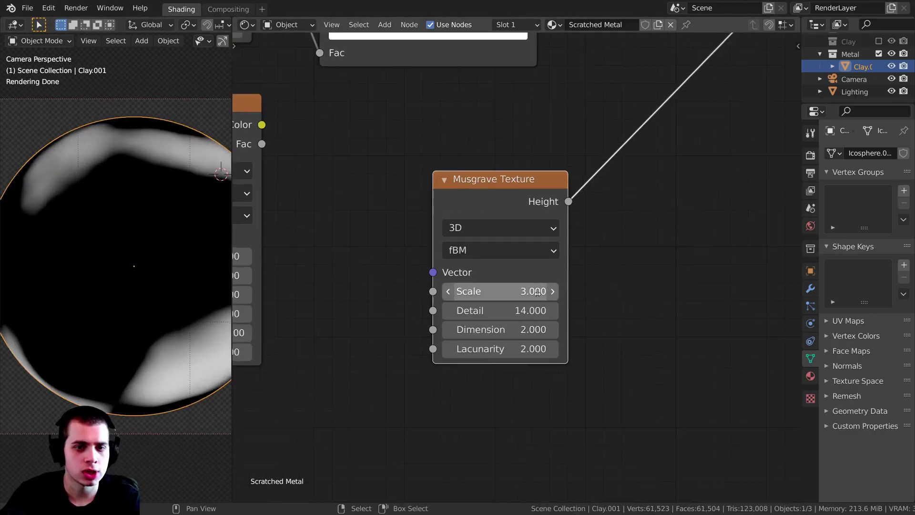
Step: Set the Musgrave Texture's Dimension to 0.56 and examine the broken-up patches on the sphere
click(482, 313)
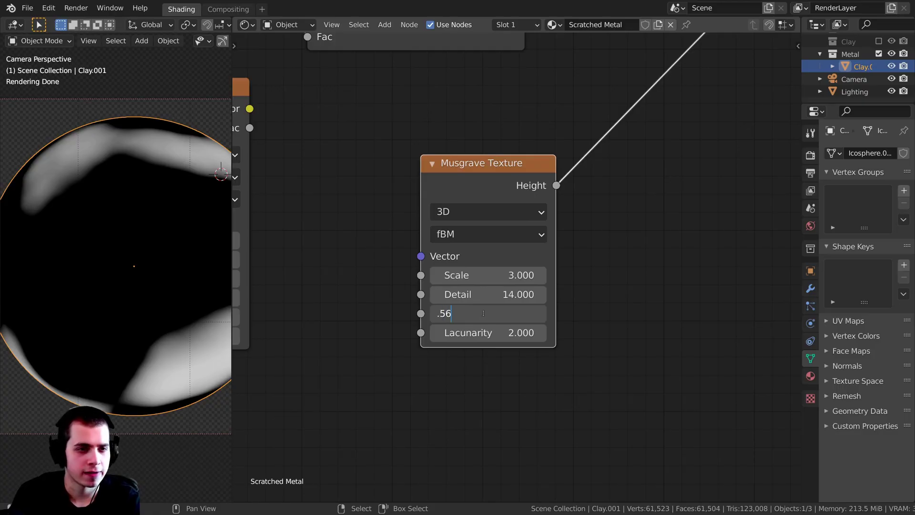
key(Return)
scroll(118, 220, up, 2)
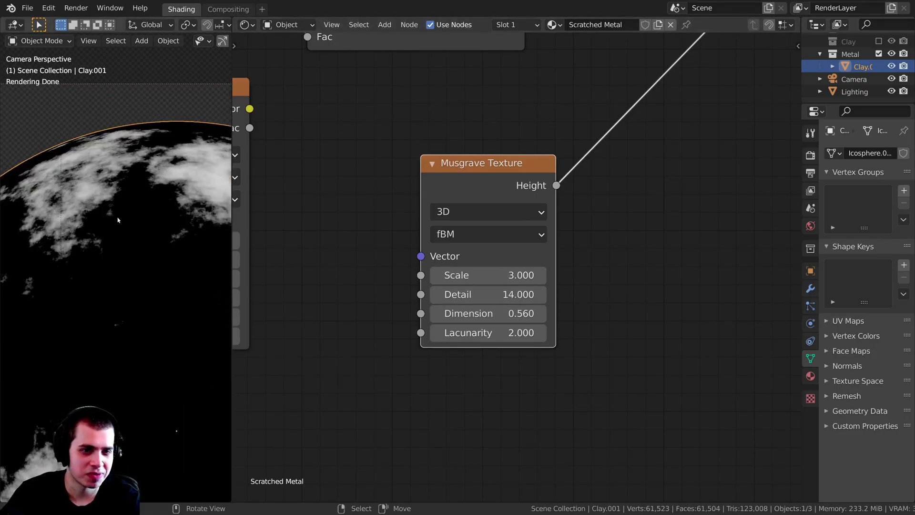
scroll(113, 199, up, 3)
middle_drag(462, 215, 457, 157)
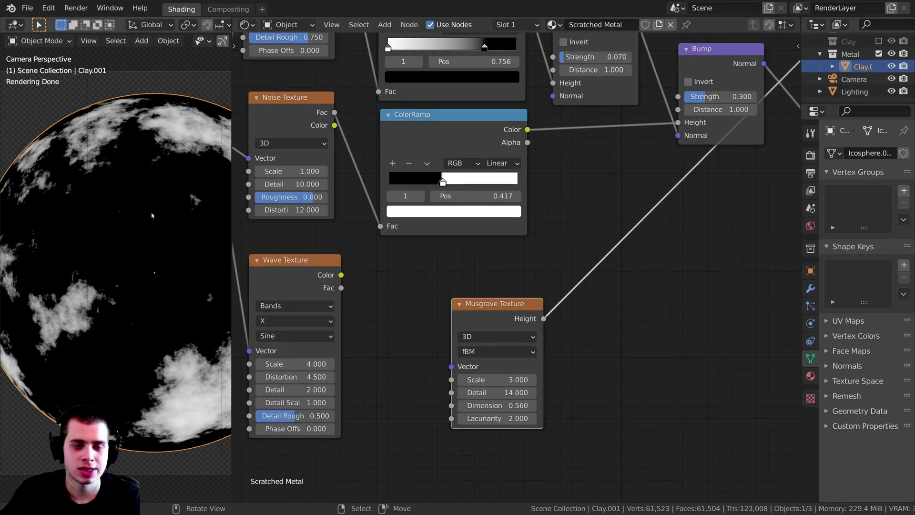
scroll(300, 244, down, 1)
middle_drag(300, 245, 370, 199)
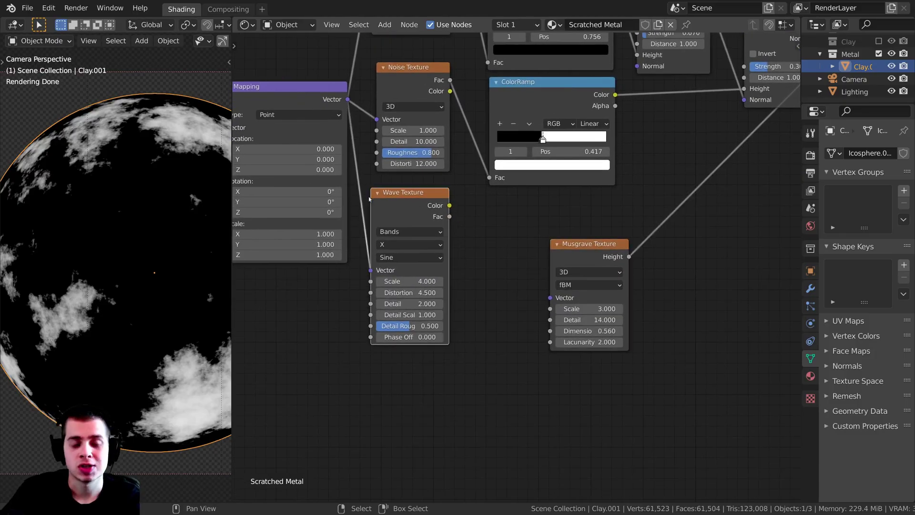
Step: Add a Separate XYZ node directly below the lower Wave Texture
drag(398, 217, 398, 220)
drag(569, 250, 565, 250)
drag(395, 219, 398, 220)
scroll(477, 229, up, 1)
middle_drag(480, 233, 497, 191)
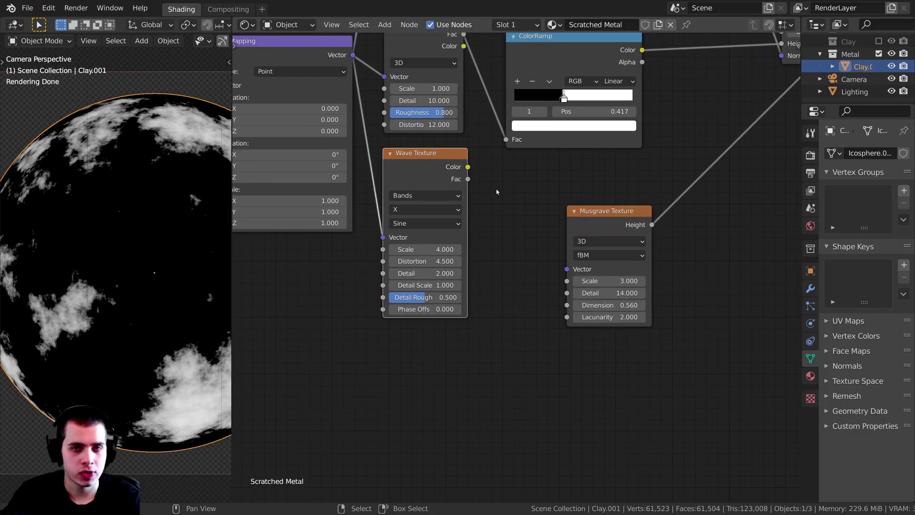
key(shift+a)
click(498, 191)
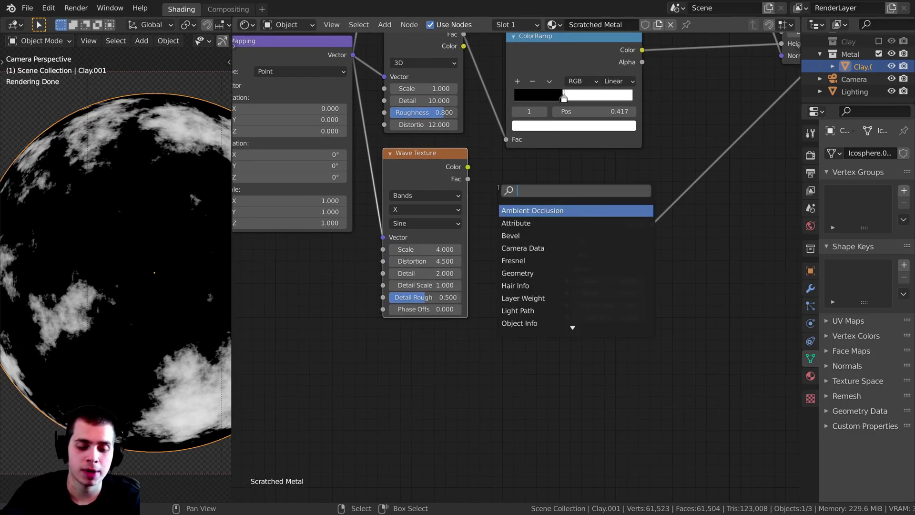
text(sep)
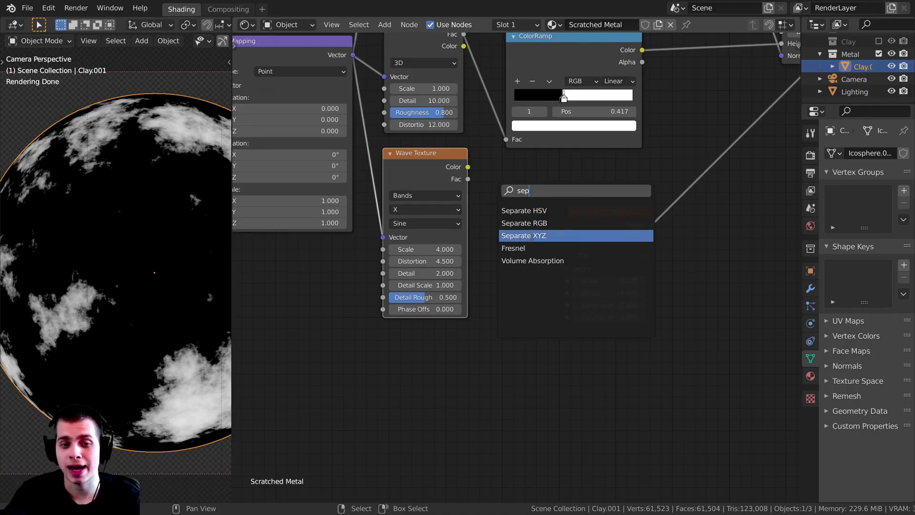
click(533, 236)
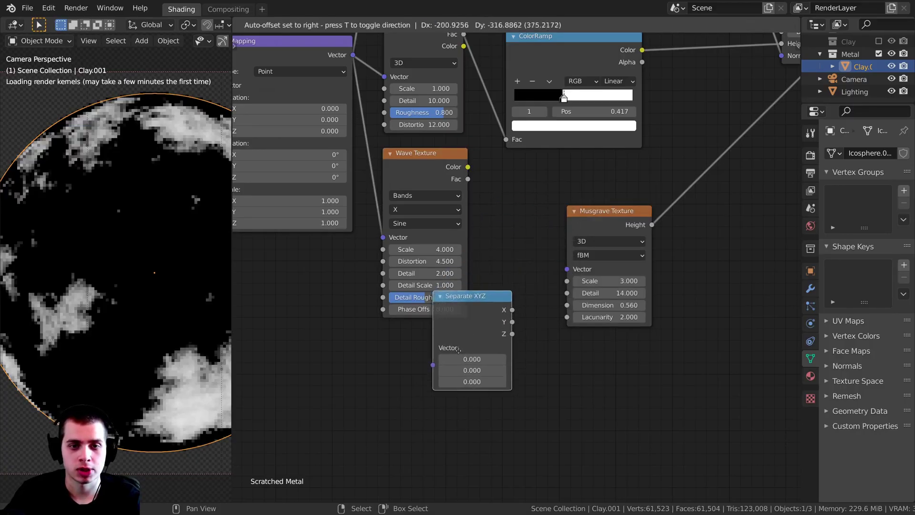
click(436, 334)
Step: Connect the Mapping node's Vector output to the Vector input of the Separate XYZ node
middle_drag(441, 179, 470, 173)
scroll(470, 173, down, 1)
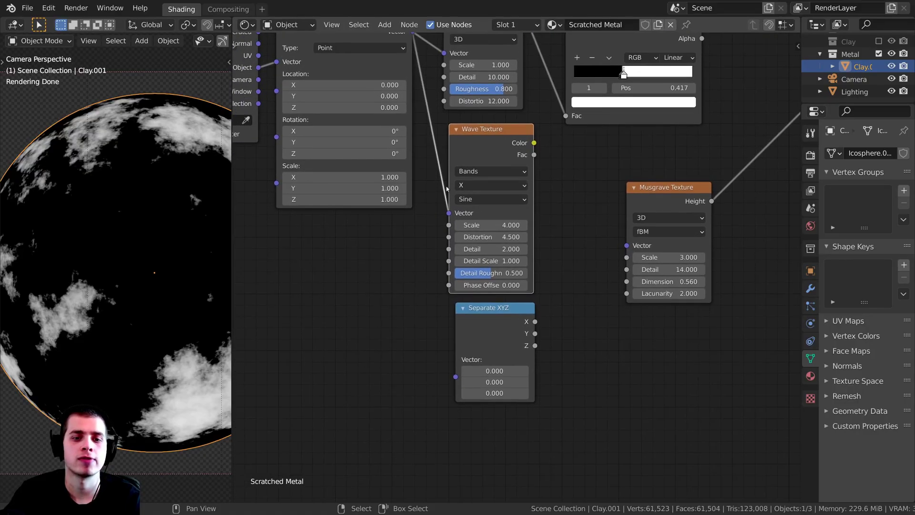
middle_drag(412, 100, 455, 99)
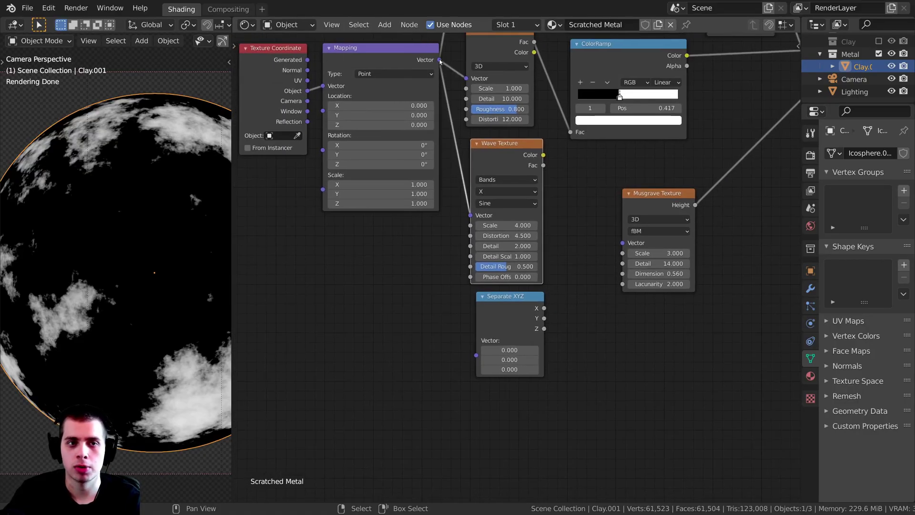
drag(439, 60, 335, 181)
drag(380, 364, 476, 356)
Step: Add a reroute point to the Mapping–Separate XYZ link and place it so the link runs clear of the Wave Texture
scroll(426, 313, up, 2)
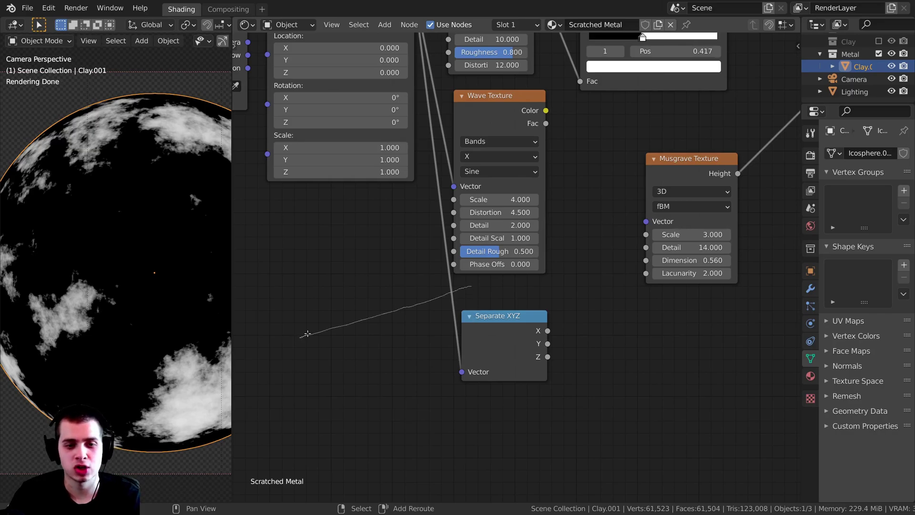
shift+right_drag(308, 334, 305, 335)
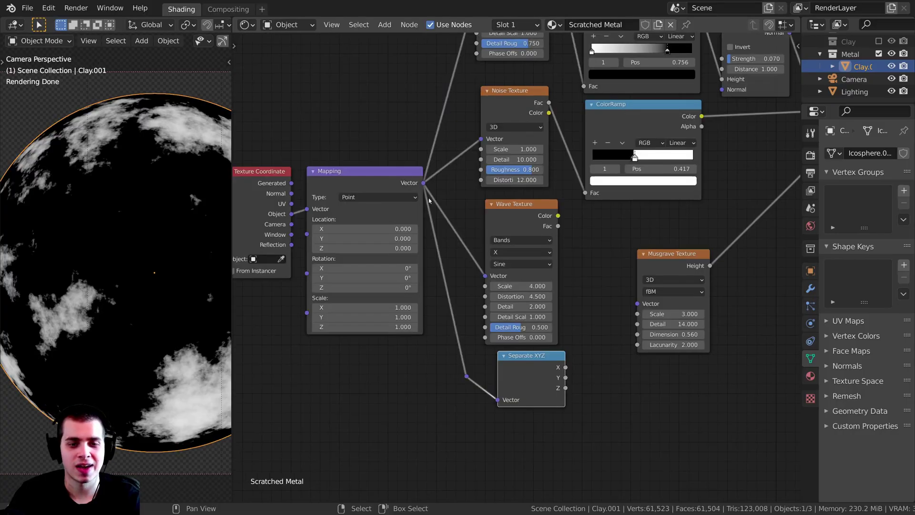
drag(464, 379, 456, 371)
scroll(503, 221, up, 2)
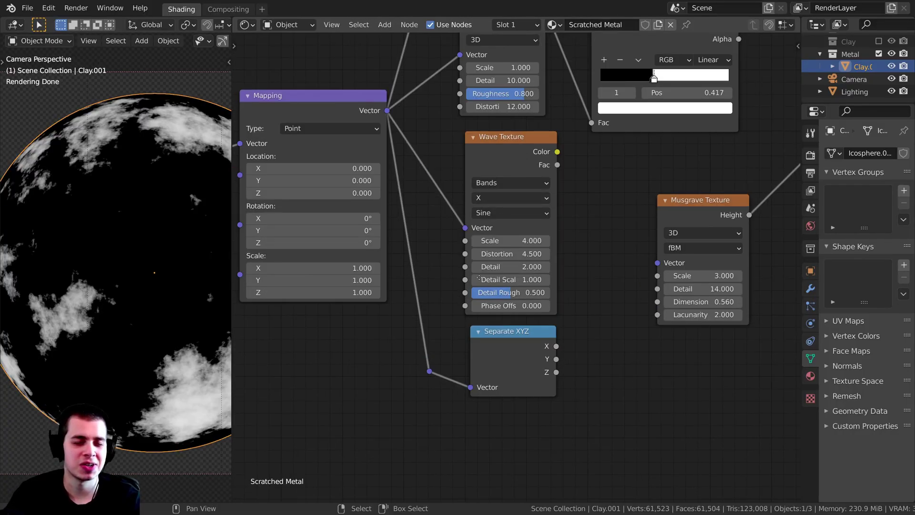
Step: Add a Combine XYZ node between the Separate XYZ and Musgrave Texture nodes
shift+scroll(500, 310, down, 1)
click(523, 345)
scroll(434, 358, down, 1)
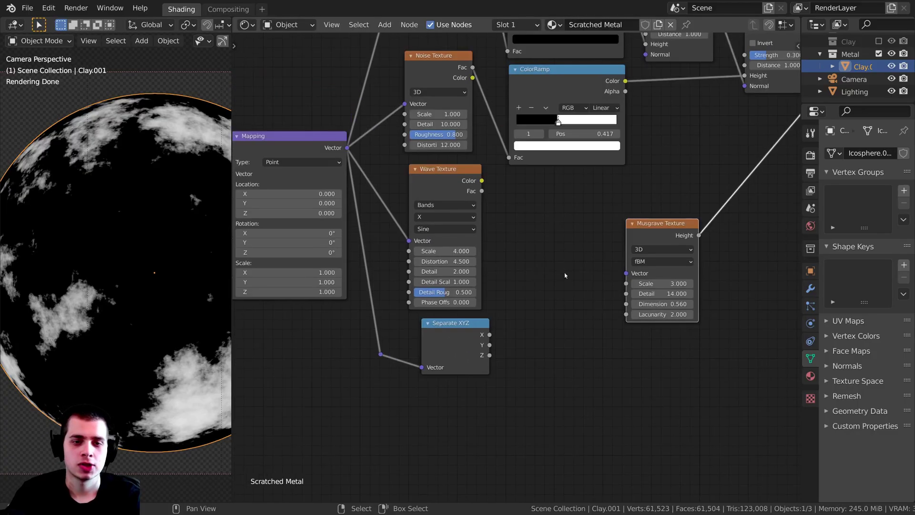
key(shift+a)
click(522, 215)
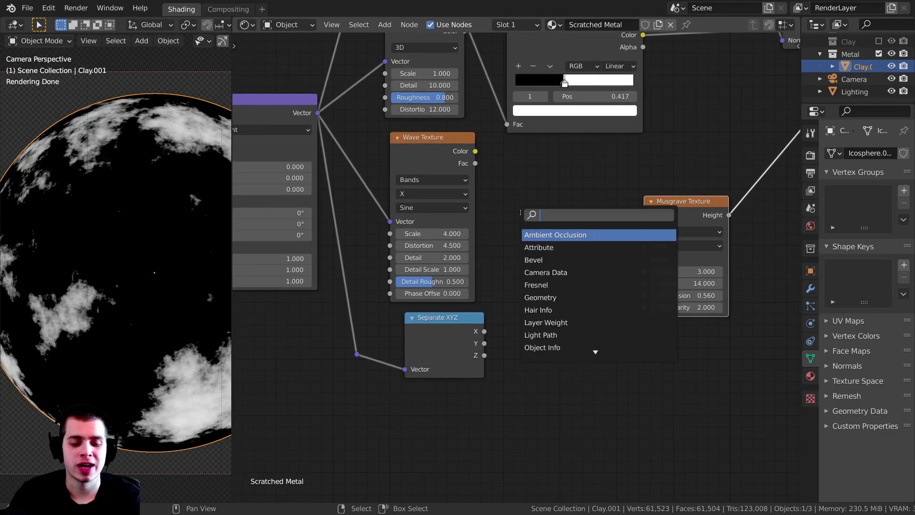
text(com)
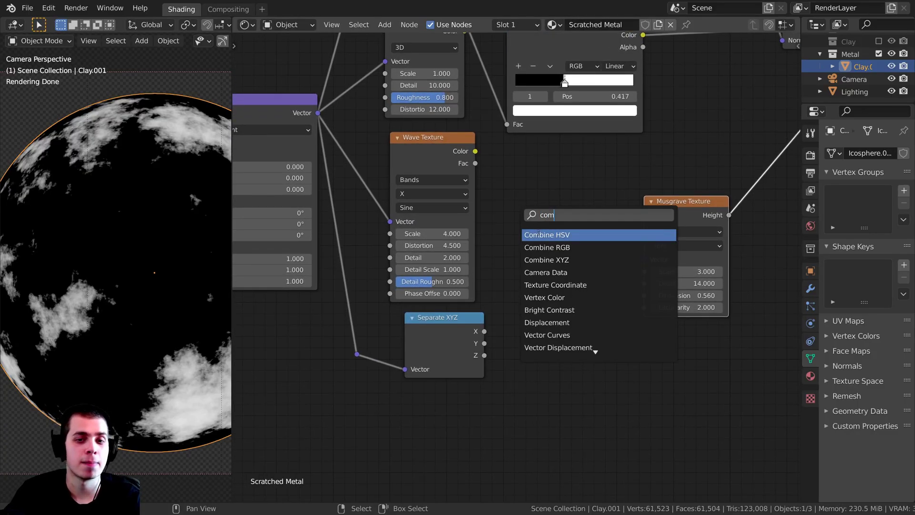
click(553, 259)
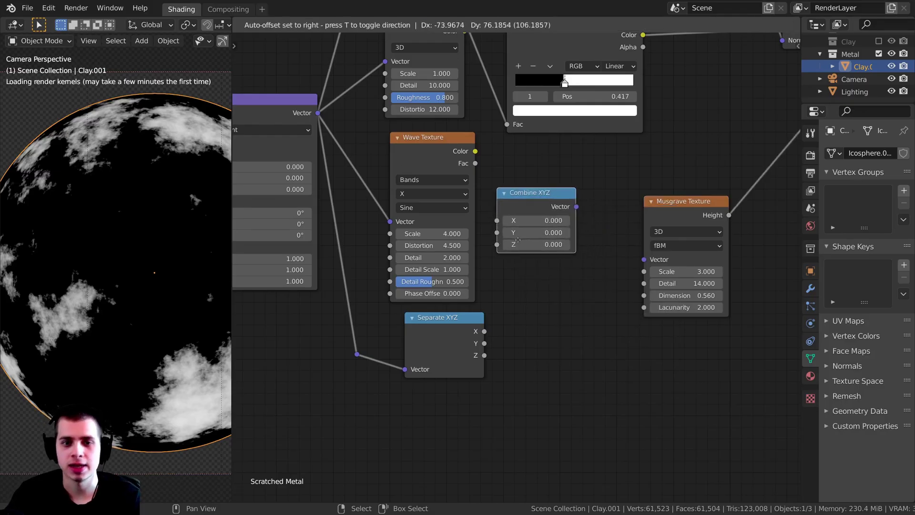
click(578, 255)
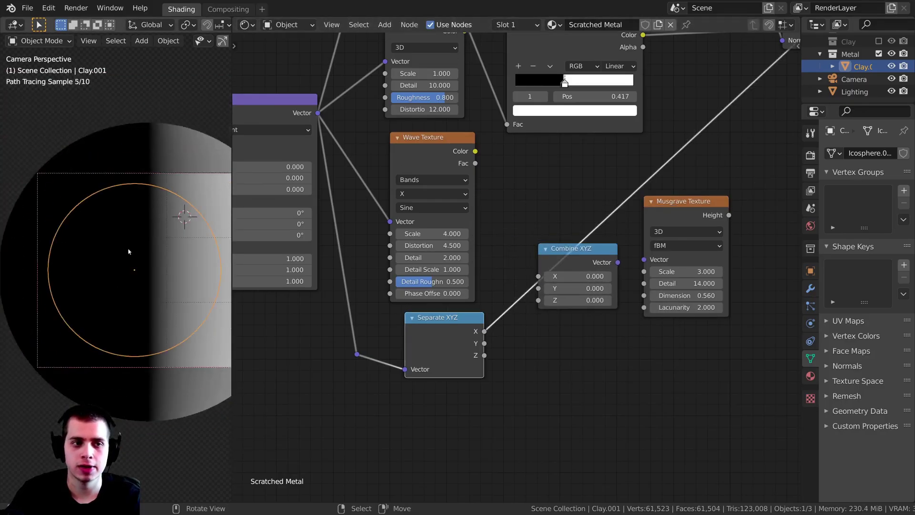
Step: Link the Z and X outputs of Separate XYZ to the matching Combine XYZ inputs and spread the surrounding nodes apart
drag(539, 288, 485, 355)
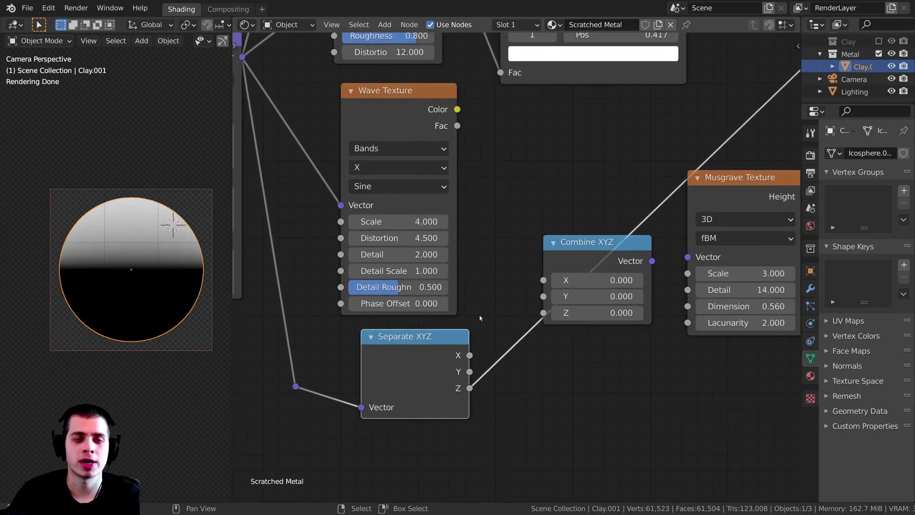
drag(556, 259, 550, 314)
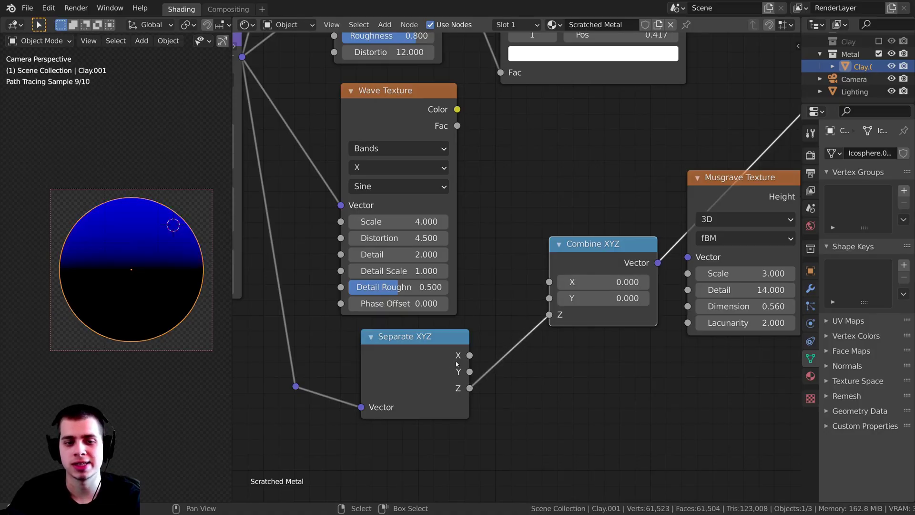
drag(470, 355, 550, 282)
scroll(633, 202, down, 2)
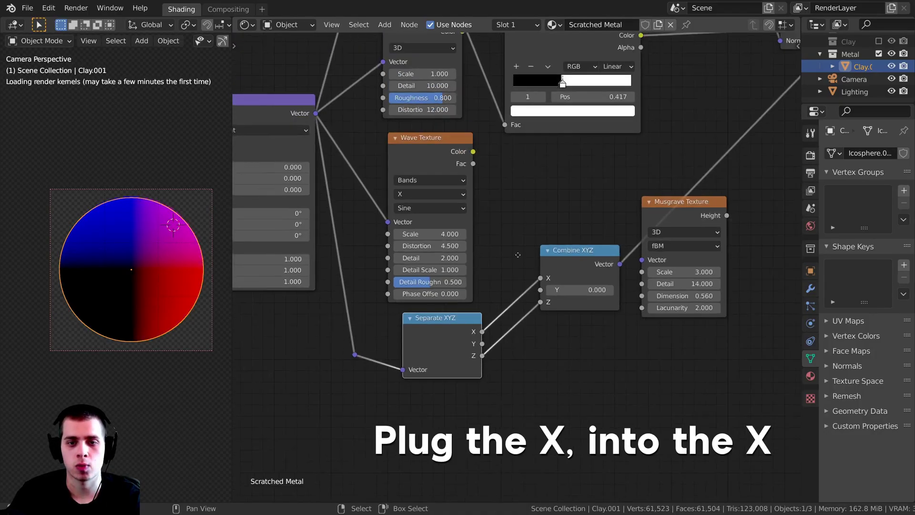
drag(633, 201, 738, 206)
drag(539, 239, 549, 290)
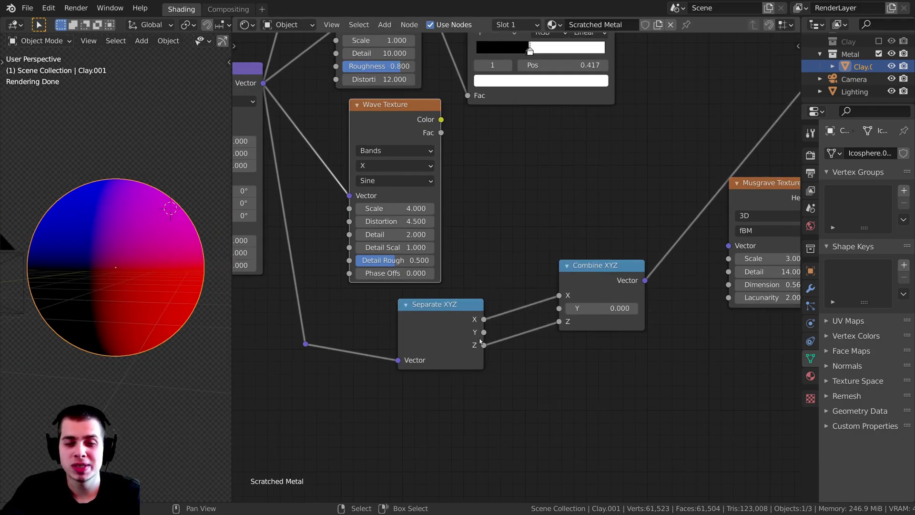
Step: Connect the lower Wave Texture's Color to the Y input of Combine XYZ and line that node up with Separate XYZ
drag(484, 333, 489, 289)
drag(545, 315, 546, 315)
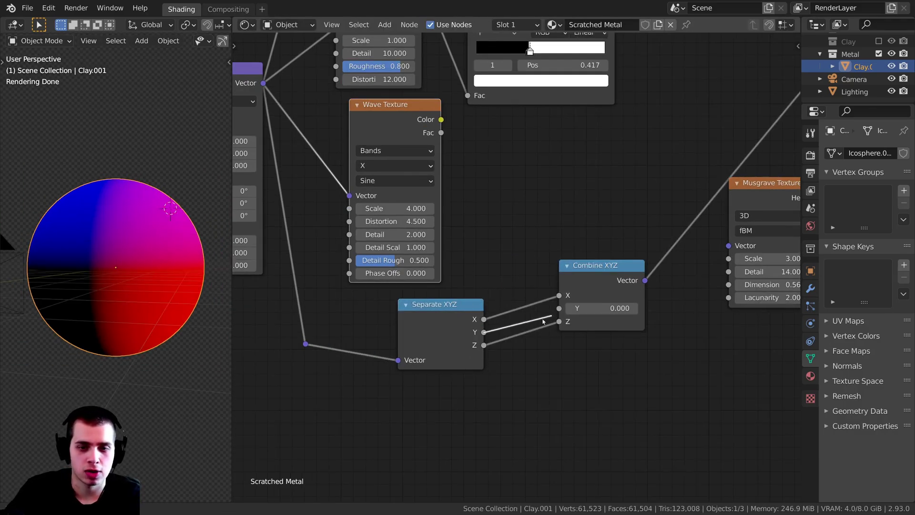
drag(439, 124, 560, 309)
drag(601, 266, 584, 288)
scroll(217, 307, up, 3)
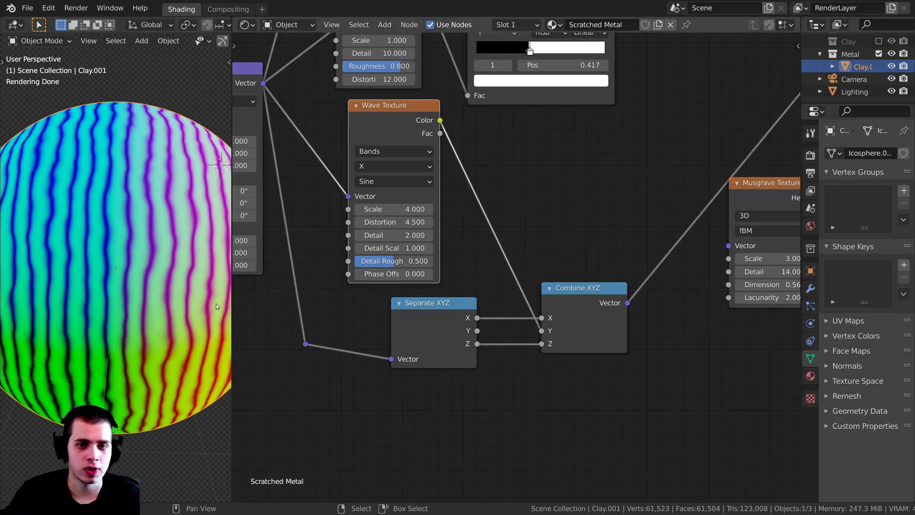
Step: Preview the Mapping vector and the Combine XYZ vector on the sphere to compare their coordinates
scroll(217, 306, down, 2)
scroll(399, 319, down, 2)
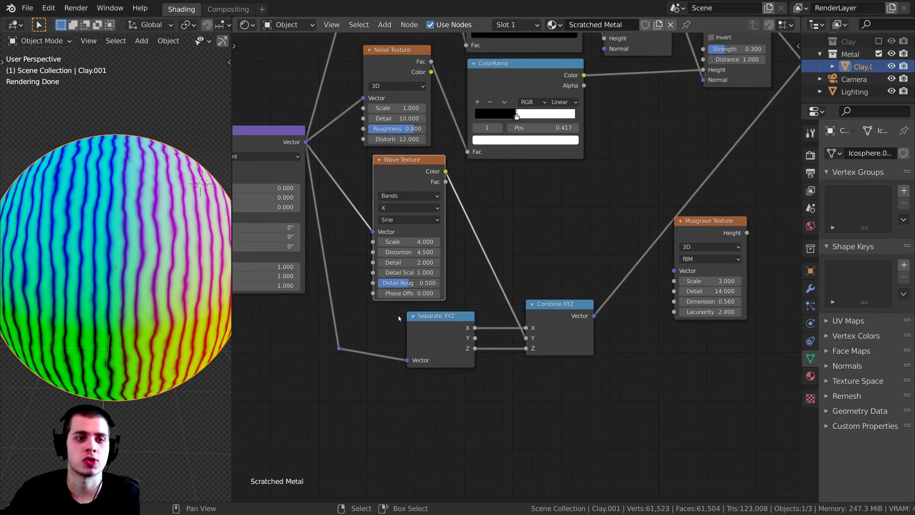
scroll(399, 318, down, 2)
scroll(251, 191, up, 2)
ctrl+shift+click(251, 190)
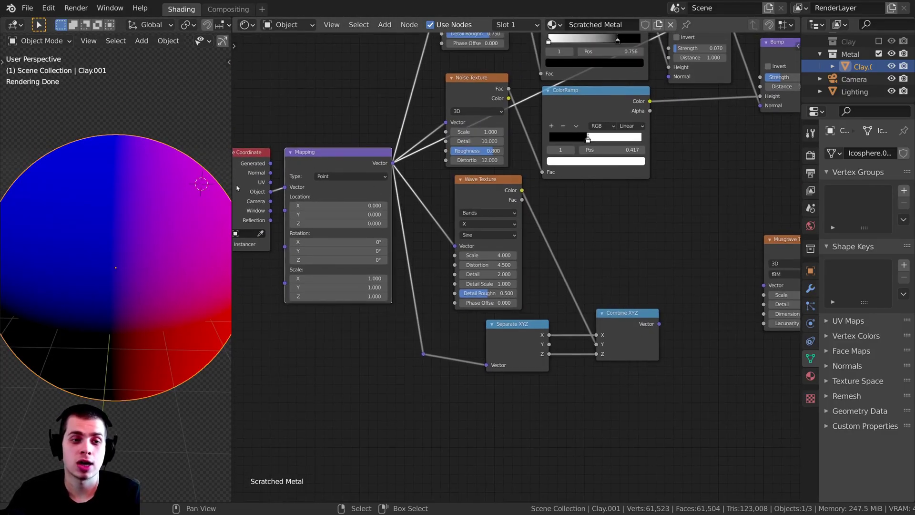
scroll(516, 262, up, 1)
ctrl+shift+click(659, 318)
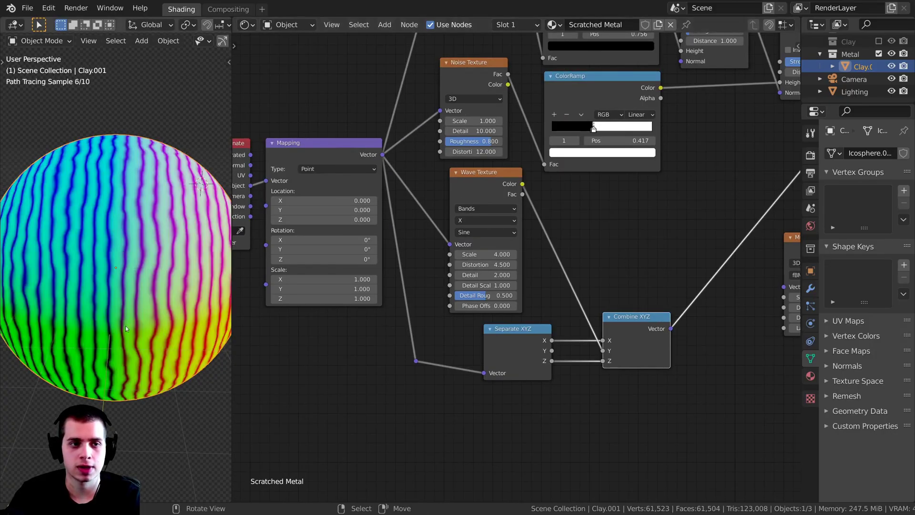
middle_drag(662, 329, 587, 352)
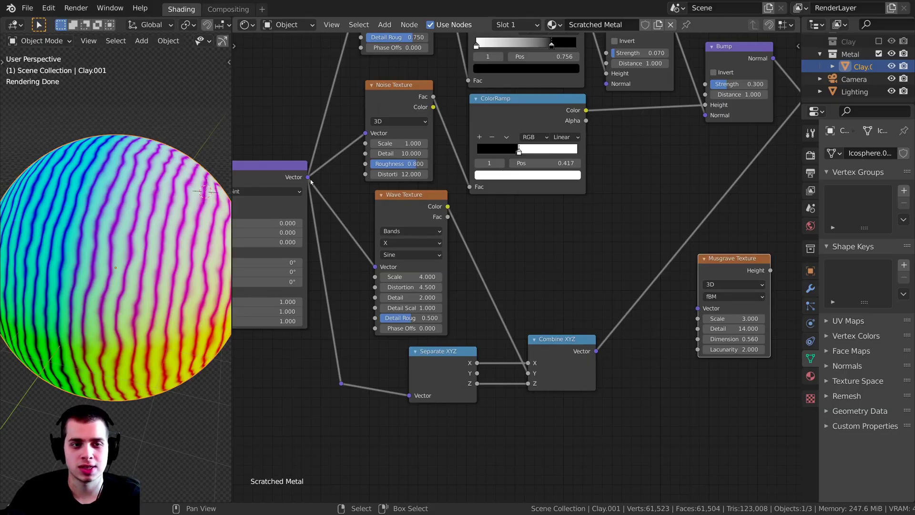
Step: Feed the Combine XYZ vector into the Musgrave Texture and preview its Height on the sphere to examine the pattern
drag(596, 351, 700, 309)
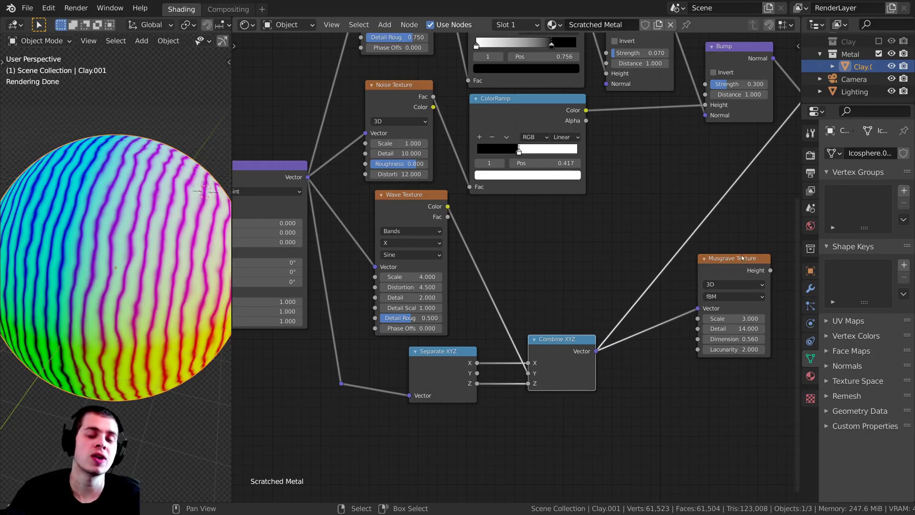
middle_drag(744, 261, 709, 262)
ctrl+shift+click(709, 262)
drag(709, 262, 661, 246)
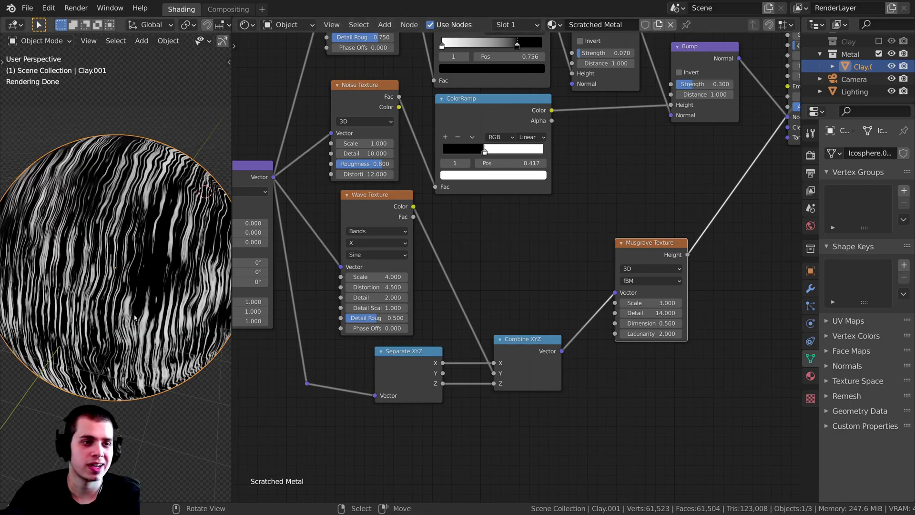
scroll(116, 309, up, 5)
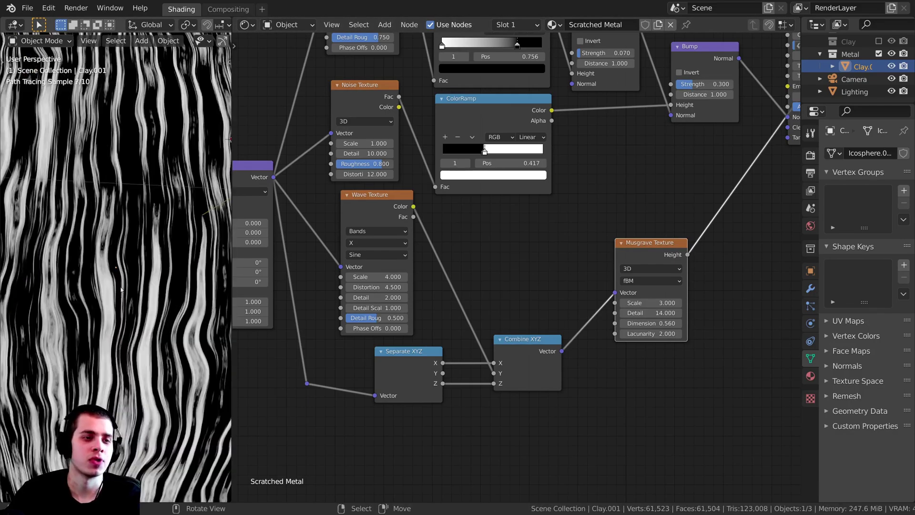
middle_drag(107, 212, 116, 221)
scroll(125, 305, down, 2)
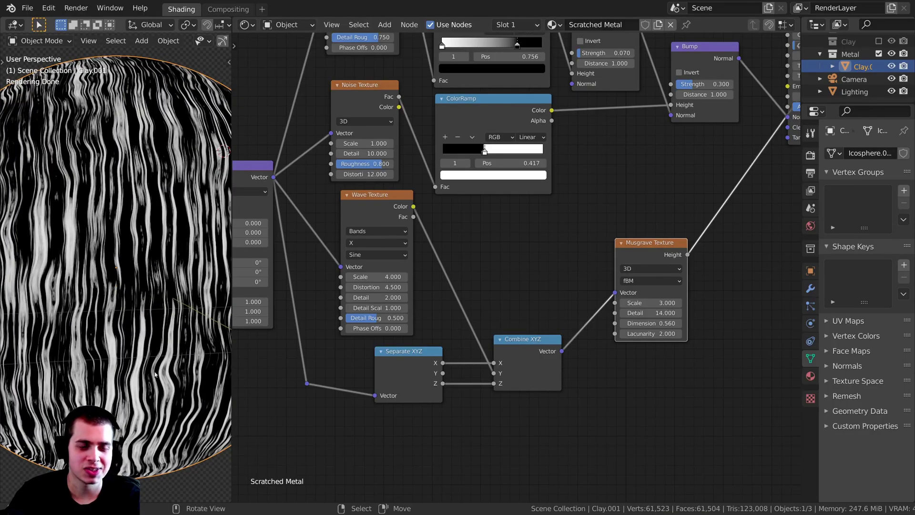
middle_drag(137, 337, 148, 314)
Step: Tidy the node layout by moving the Musgrave Texture and Combine XYZ nodes closer together
drag(648, 243, 617, 237)
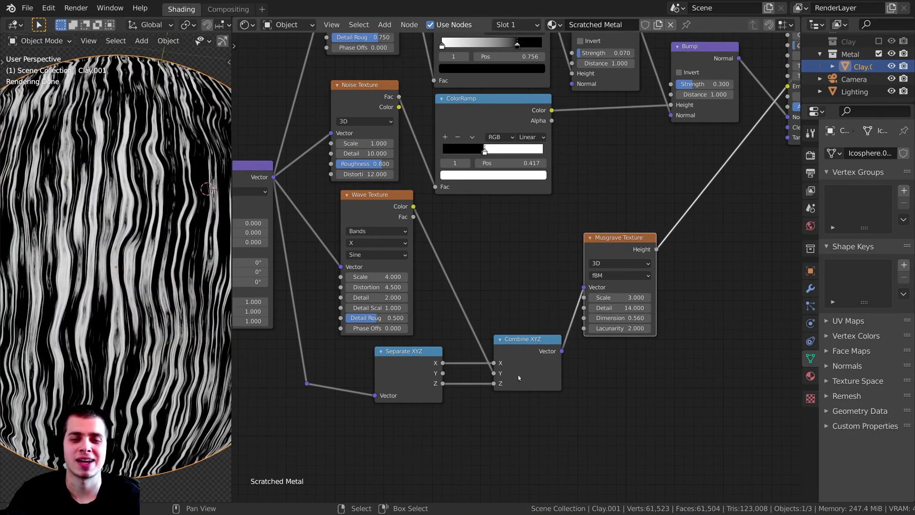
click(519, 377)
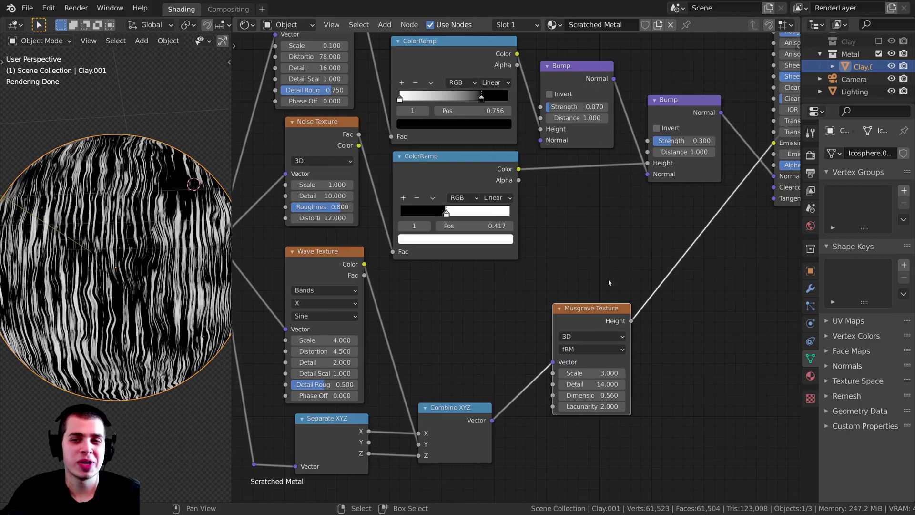
middle_drag(88, 267, 99, 271)
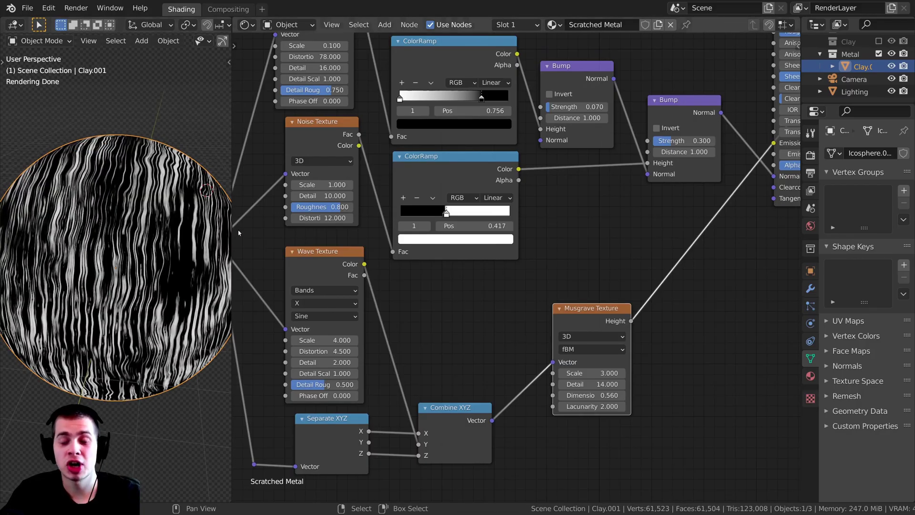
middle_drag(568, 319, 540, 337)
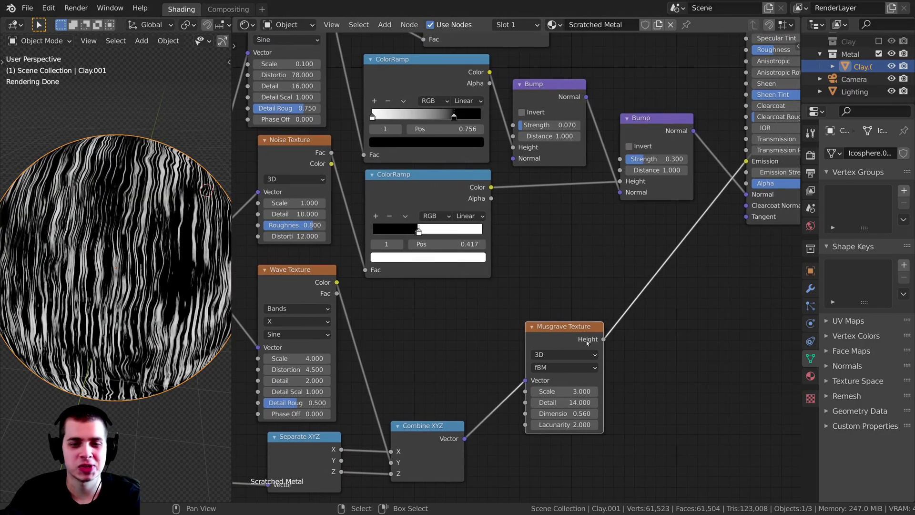
drag(540, 337, 534, 334)
drag(429, 431, 424, 419)
drag(564, 339, 543, 340)
middle_drag(378, 313, 358, 317)
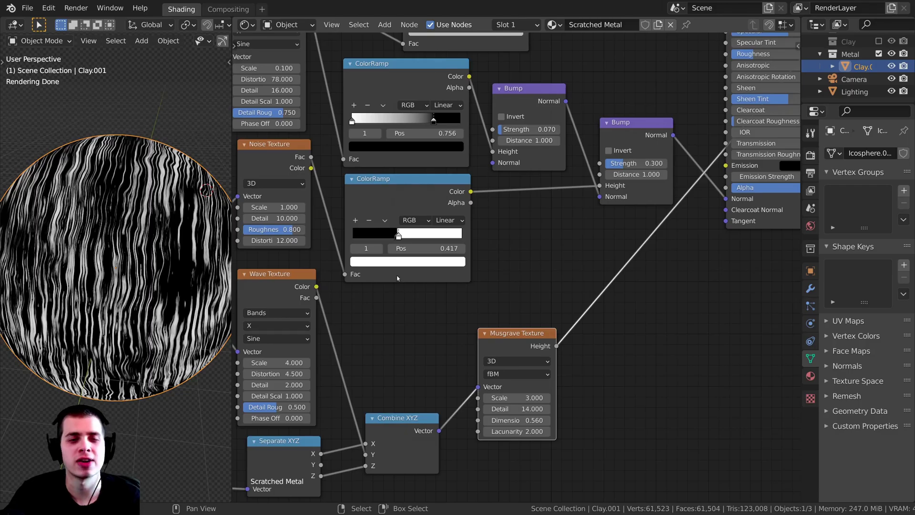
Step: Add a ColorRamp after the Musgrave Texture, feeding it the Height and sending its Color to the sphere preview
middle_drag(531, 241, 515, 228)
key(shift+a)
text(col)
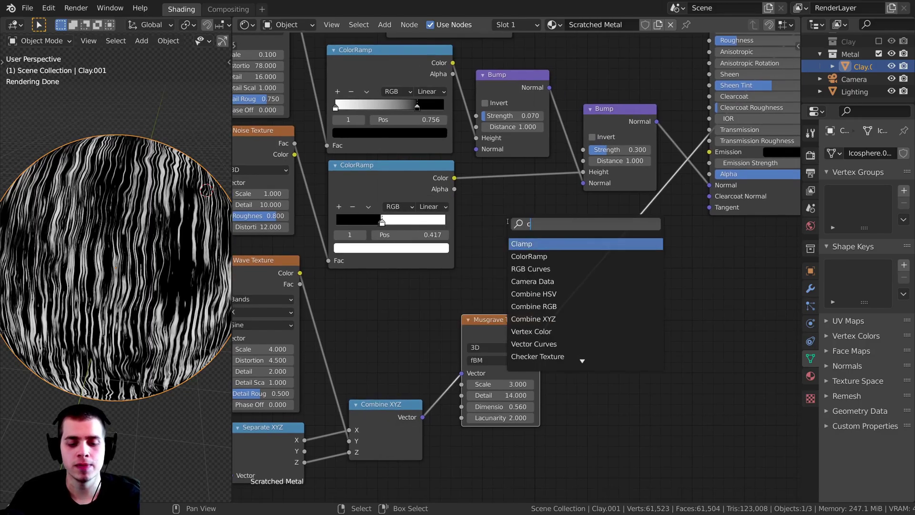
click(537, 244)
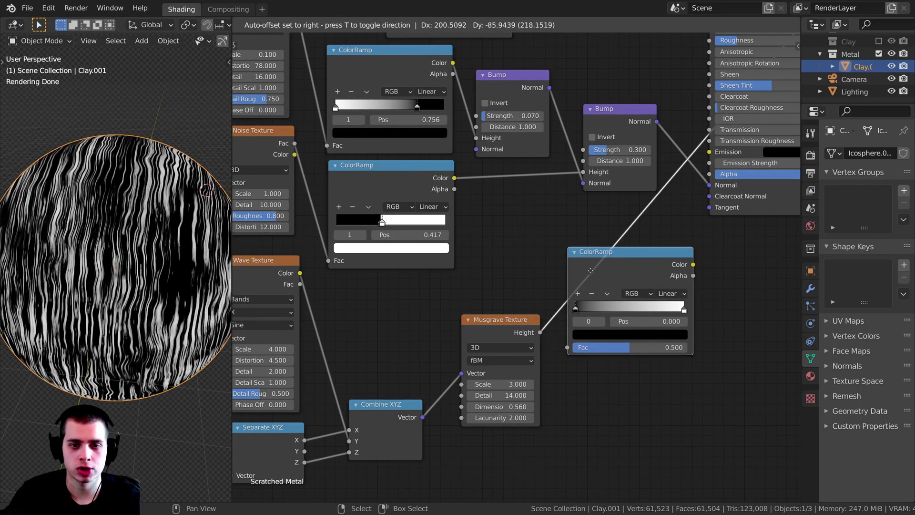
click(608, 268)
middle_drag(608, 267, 518, 299)
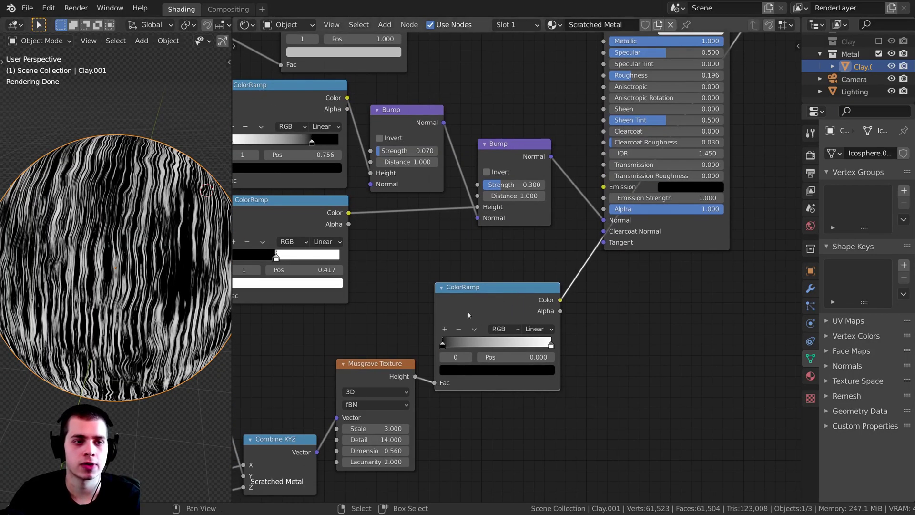
Step: Arrange the new ColorRamp to run white to black, with the white stop at 0.676 close to the black one, leaving sparse dark scratches
scroll(469, 317, up, 3)
drag(427, 325, 493, 324)
scroll(220, 296, up, 3)
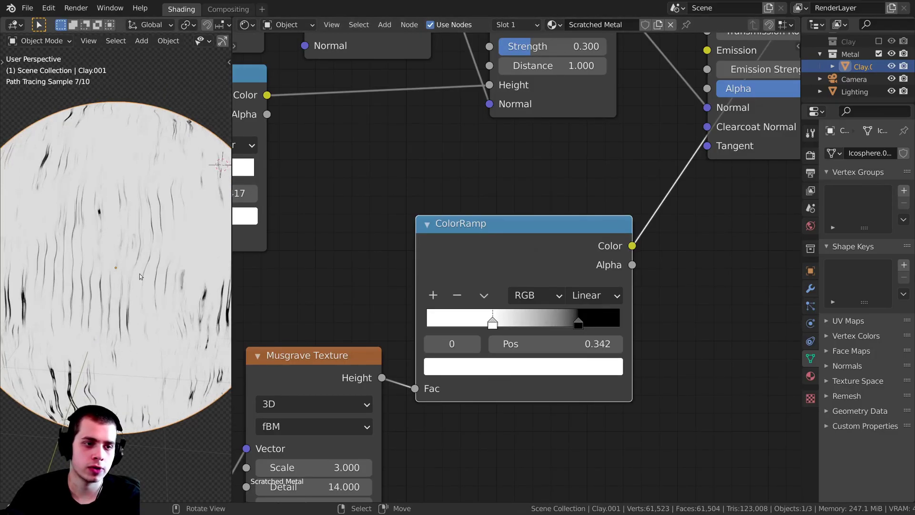
mouse_move(492, 325)
mouse_down()
mouse_move(565, 322)
mouse_move(501, 324)
mouse_up()
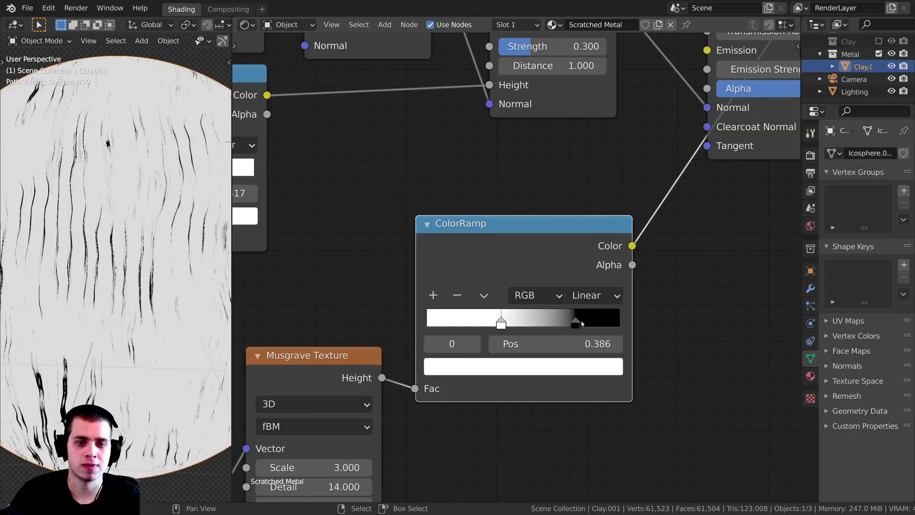
mouse_move(576, 323)
mouse_down()
mouse_move(513, 324)
mouse_move(583, 326)
mouse_move(575, 326)
mouse_up()
drag(519, 326, 555, 325)
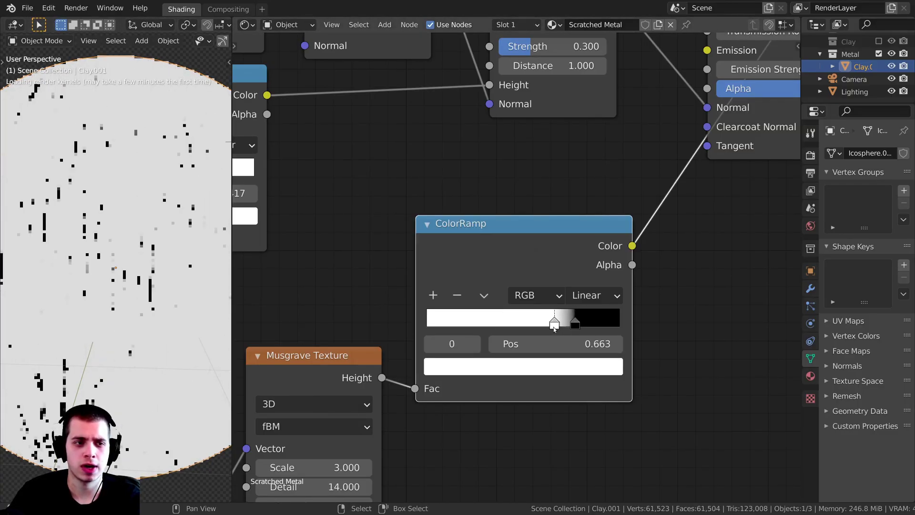
scroll(109, 303, down, 3)
middle_drag(109, 304, 139, 313)
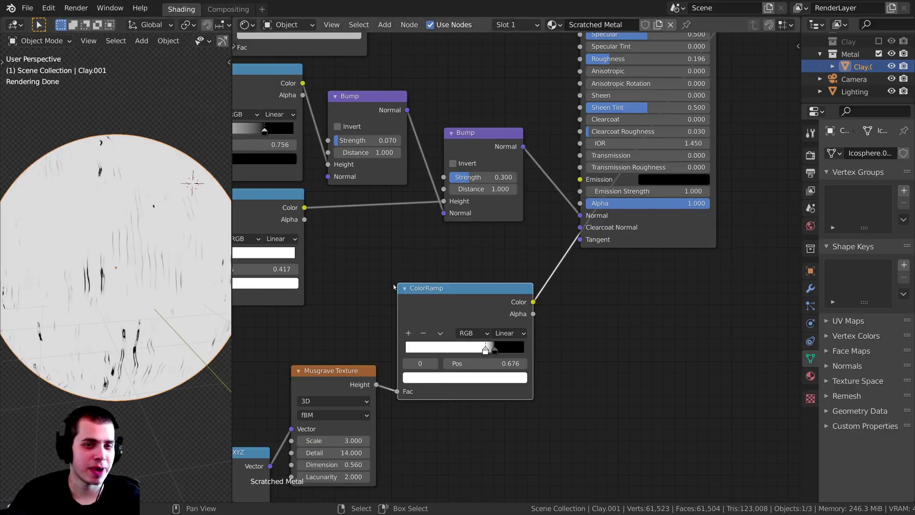
Step: Duplicate the Bump node with Strength 0.300 and insert the copy between it and the Principled BSDF's Normal input
middle_drag(560, 251, 574, 253)
middle_drag(549, 283, 572, 299)
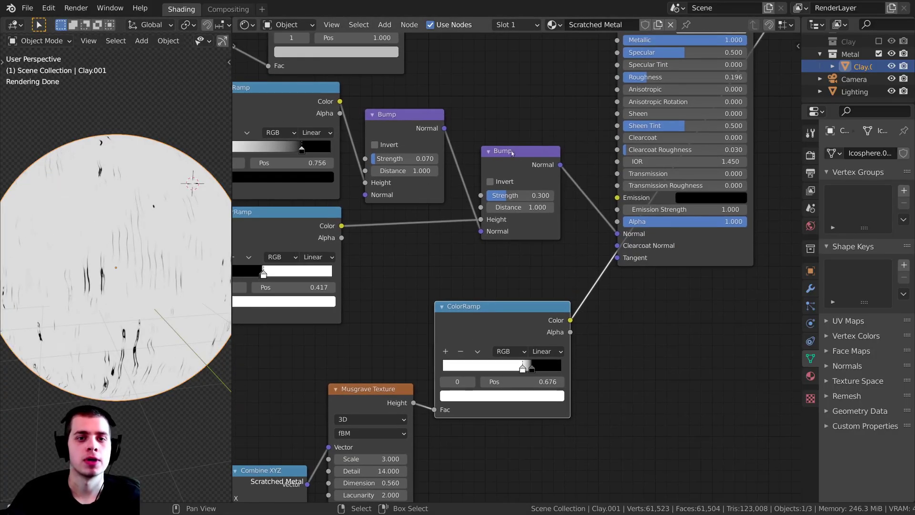
middle_drag(527, 159, 513, 151)
key(shift+d)
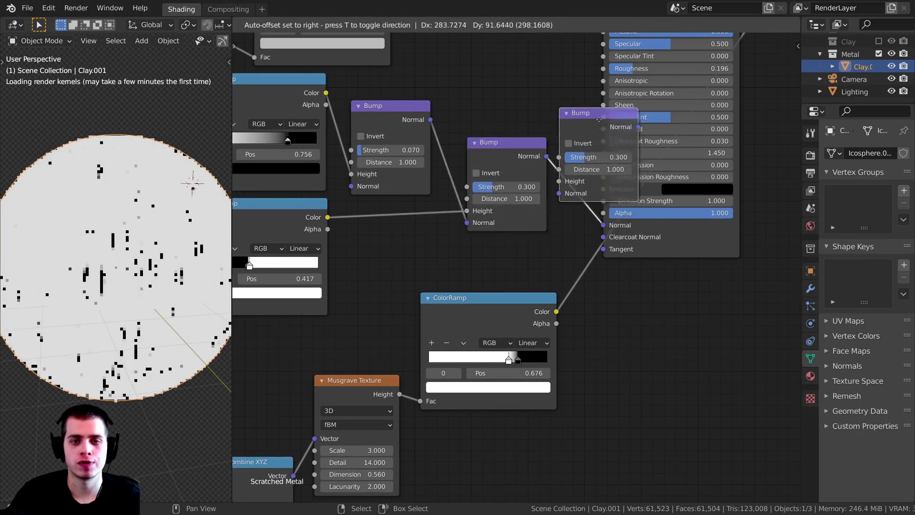
click(614, 169)
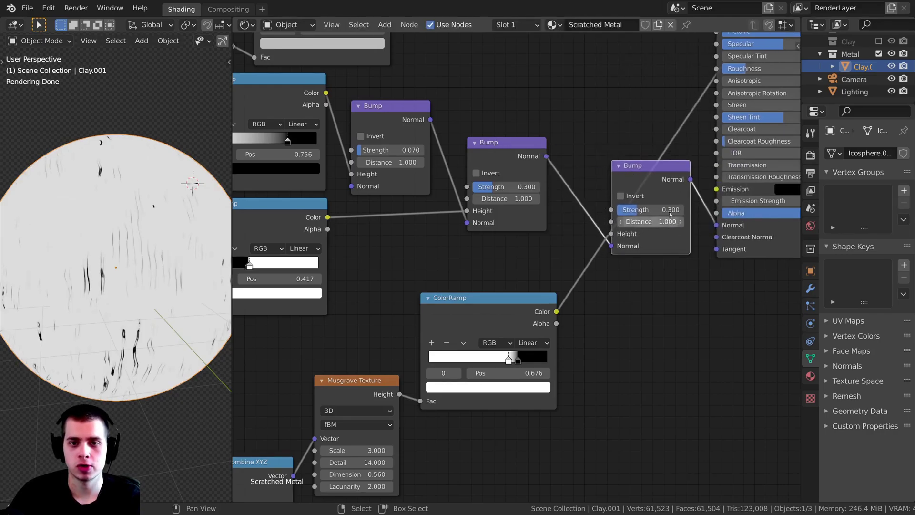
Step: Line up the third Bump with the scratch ColorRamp and connect the ramp's Color to that Bump's Height
drag(638, 164, 635, 153)
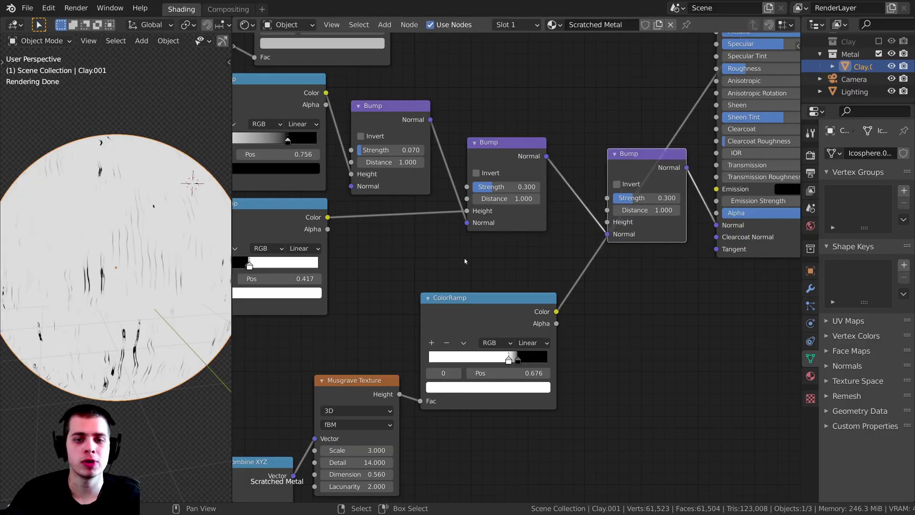
drag(475, 309, 487, 287)
drag(568, 289, 607, 221)
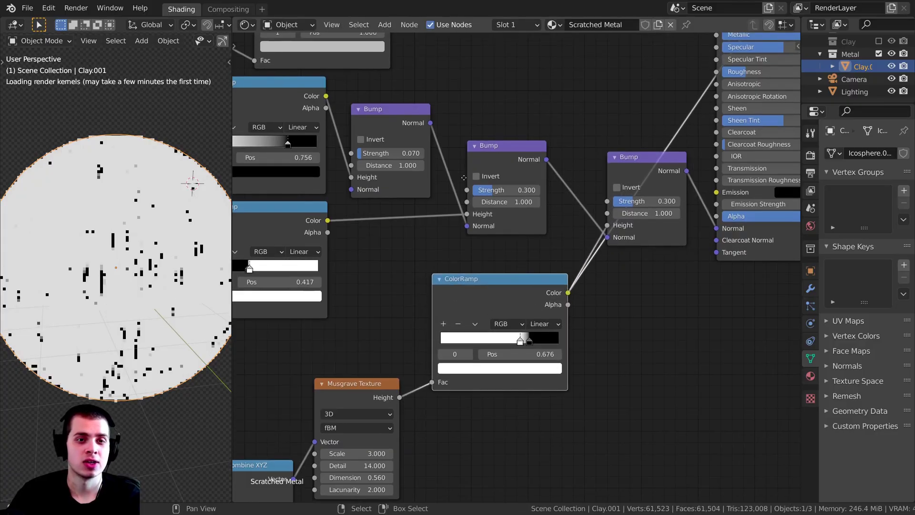
Step: Preview the first and second Bump normals on the sphere in turn to compare the detail each one adds
ctrl+shift+click(398, 124)
scroll(128, 263, up, 2)
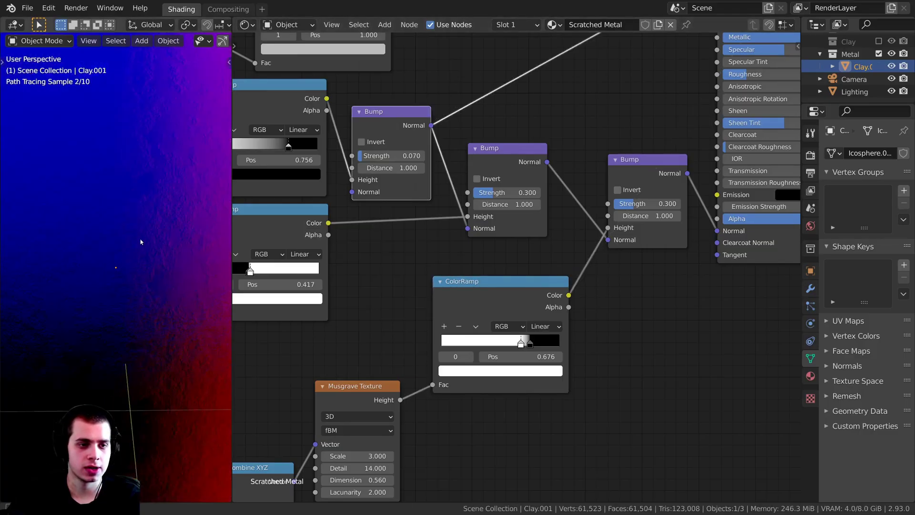
scroll(273, 221, down, 1)
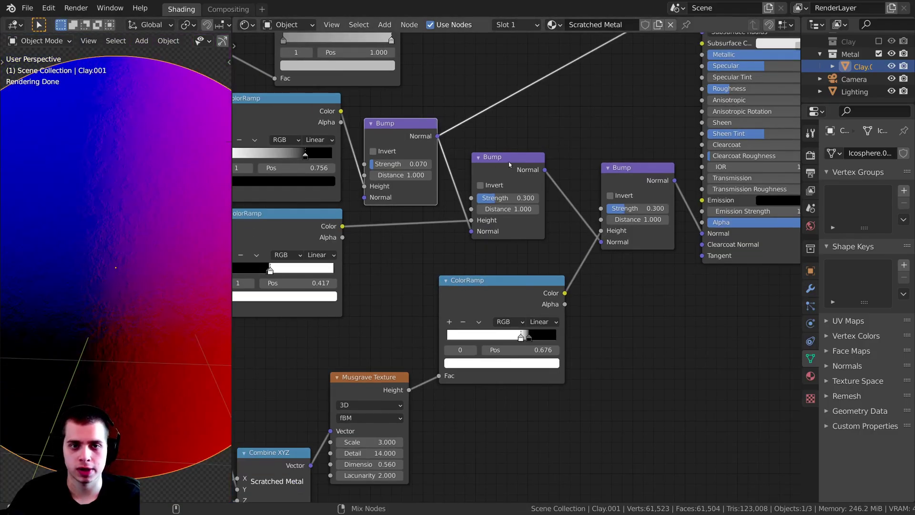
ctrl+shift+click(509, 165)
scroll(213, 213, up, 3)
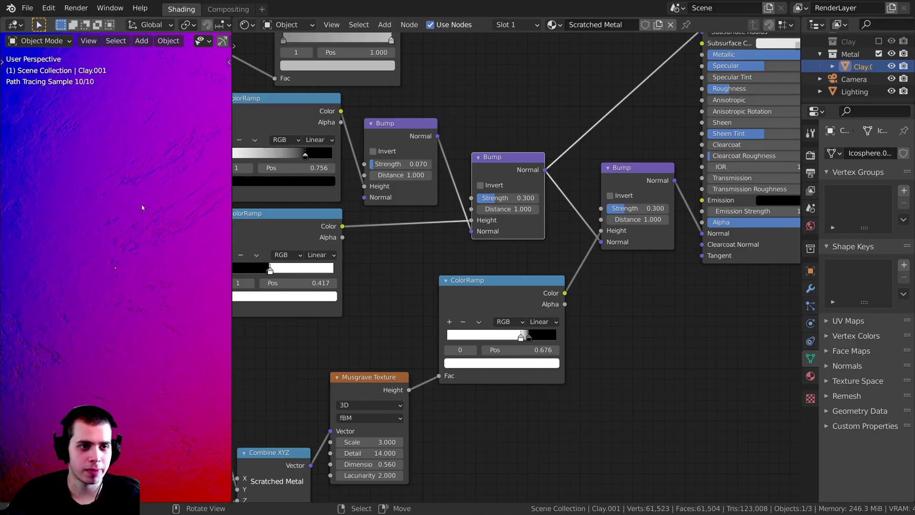
scroll(141, 205, down, 3)
middle_drag(142, 204, 162, 264)
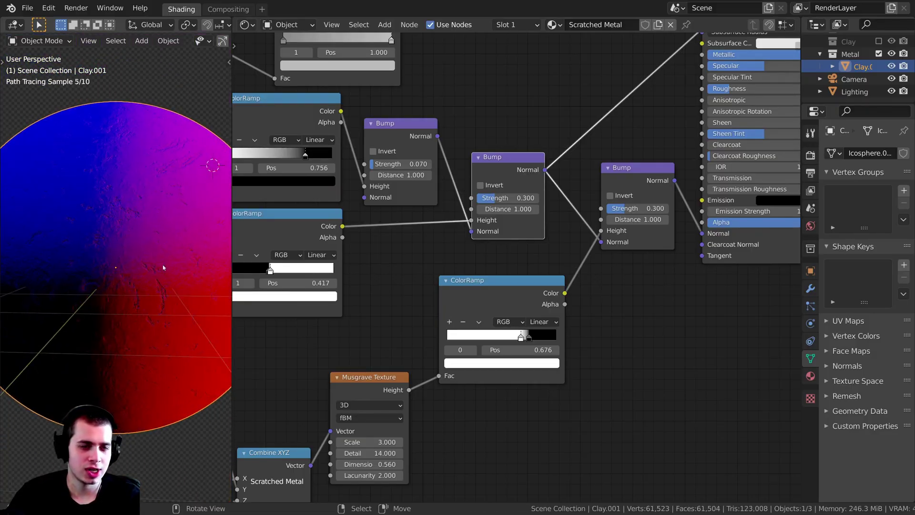
scroll(162, 265, up, 2)
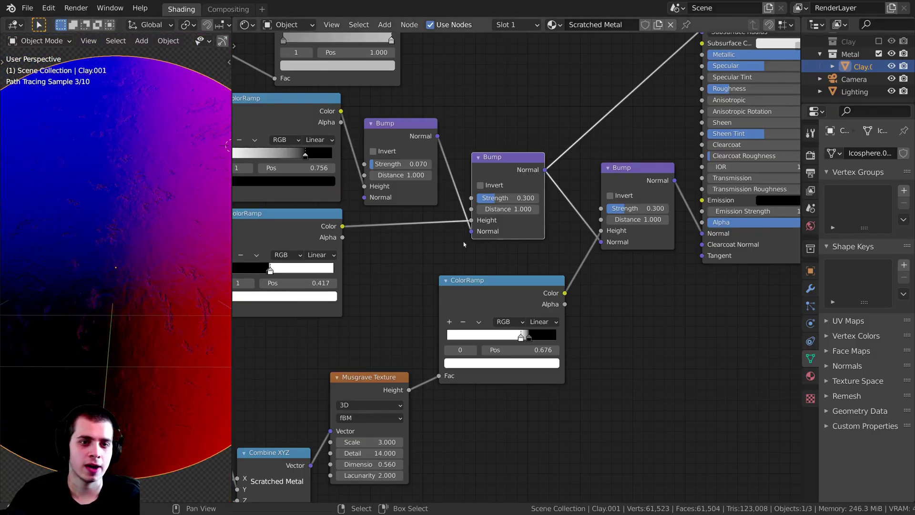
Step: Preview the third Bump's normals on the sphere and examine the vertical scratches from several angles
ctrl+shift+click(640, 178)
middle_drag(100, 275, 120, 267)
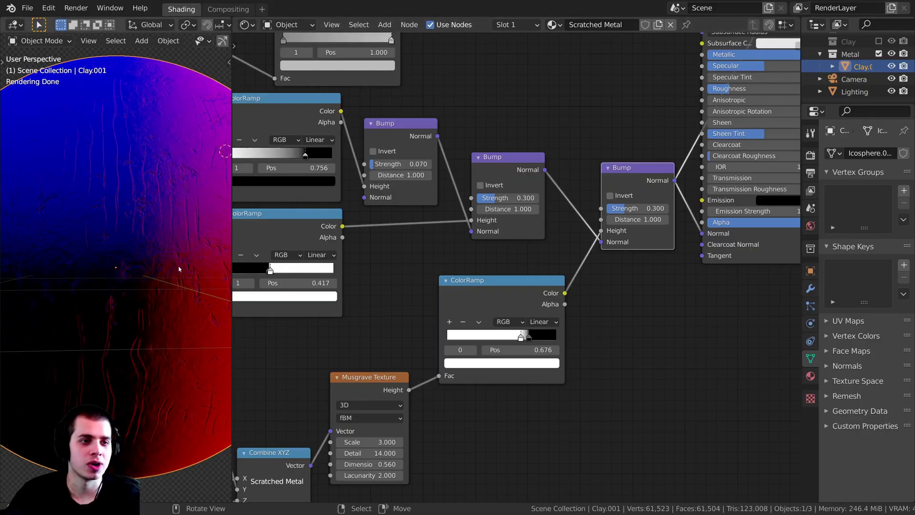
middle_drag(179, 270, 123, 188)
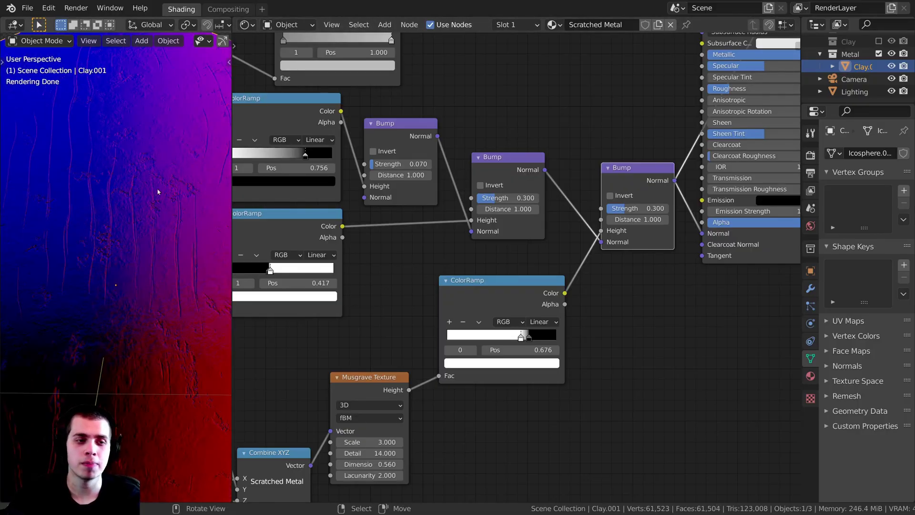
mouse_move(188, 154)
middle_down()
mouse_move(159, 174)
mouse_move(141, 217)
middle_up()
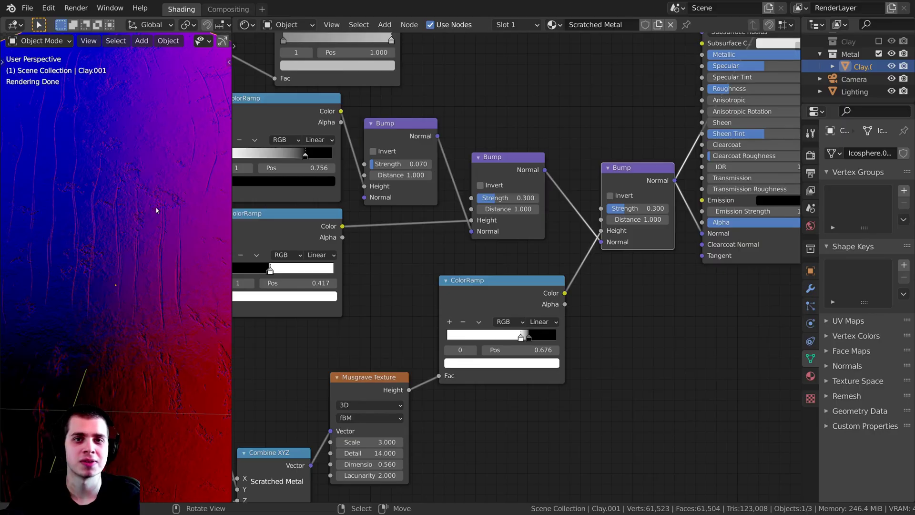
scroll(524, 214, up, 1)
Step: Try a Strength of 0.505 on the third Bump node and undo it
middle_drag(524, 214, 465, 260)
drag(572, 257, 596, 257)
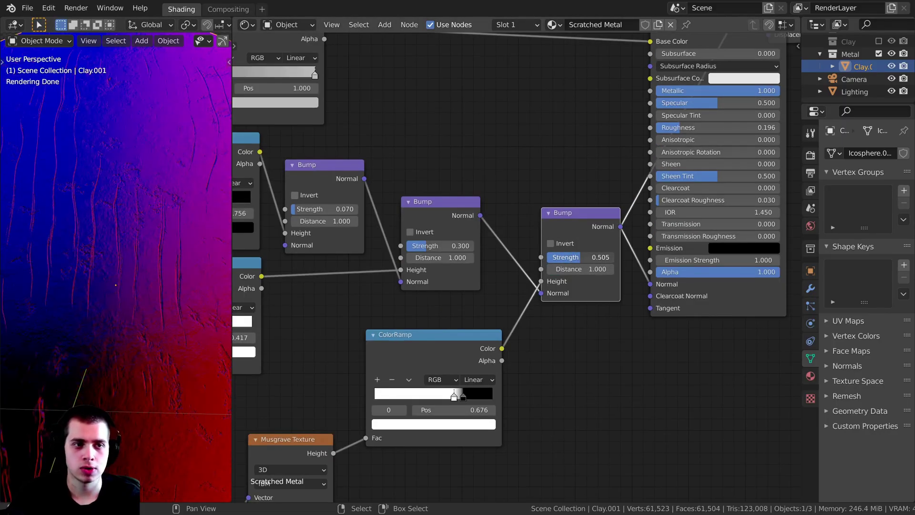
key(ctrl+z)
Step: Send the Principled BSDF back to the Material Output's Surface and space out the third Bump and Material Output nodes
drag(553, 218, 557, 226)
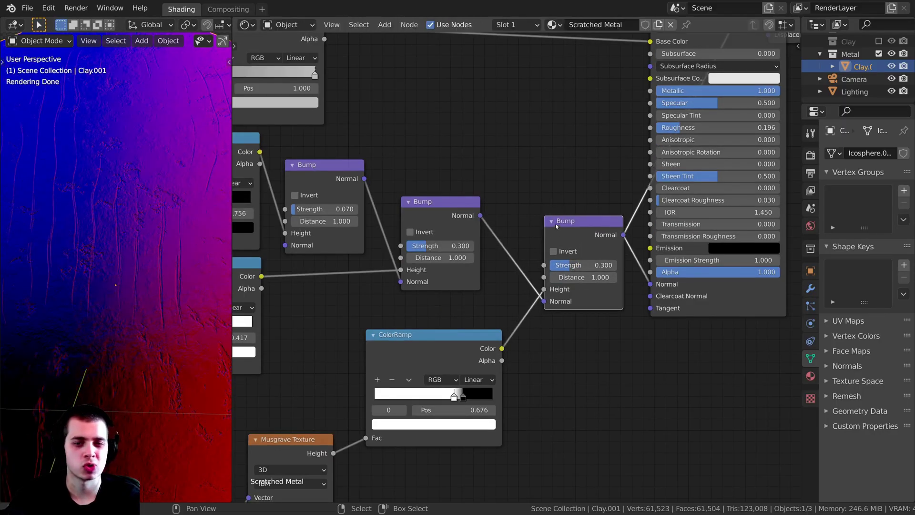
scroll(557, 226, down, 2)
middle_drag(556, 226, 540, 296)
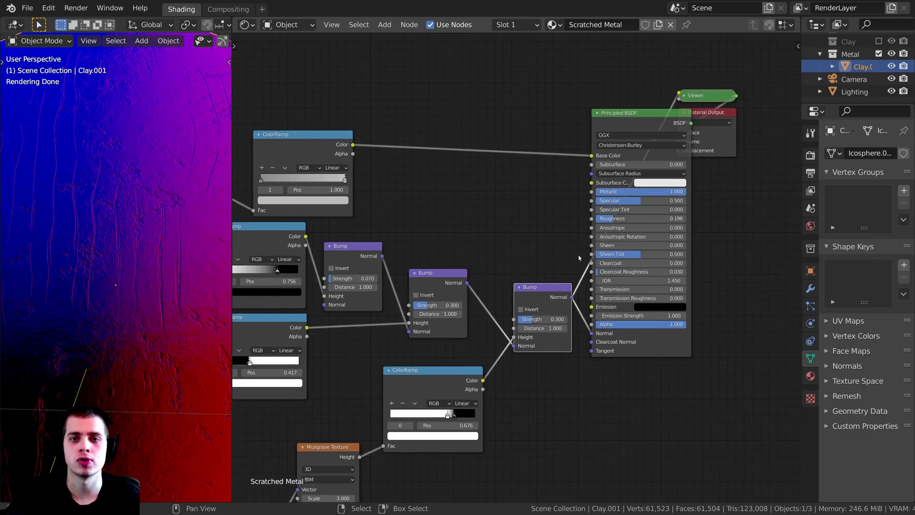
ctrl+shift+click(638, 125)
drag(707, 113, 742, 109)
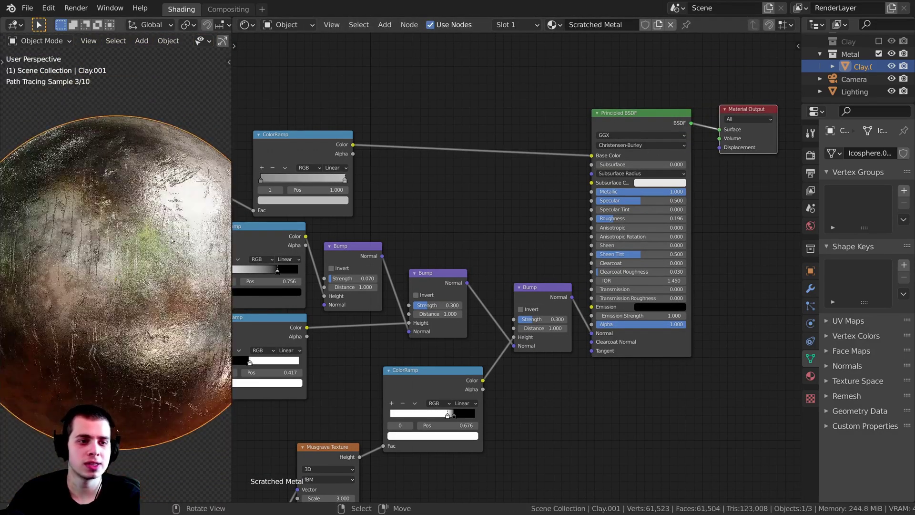
Step: Inspect the scratched metal sphere through the camera in a maximized viewport, and open the Render Result for comparison
key(KP_0)
key(ctrl+space)
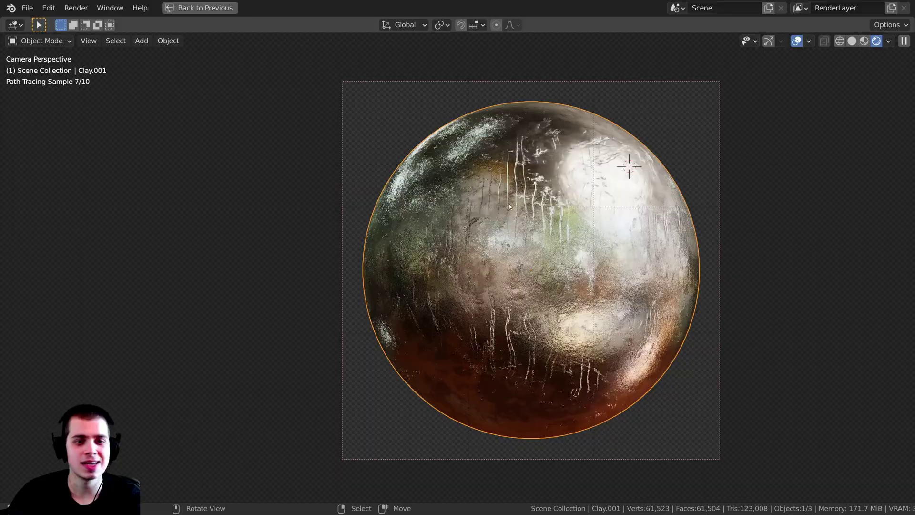
scroll(509, 204, up, 4)
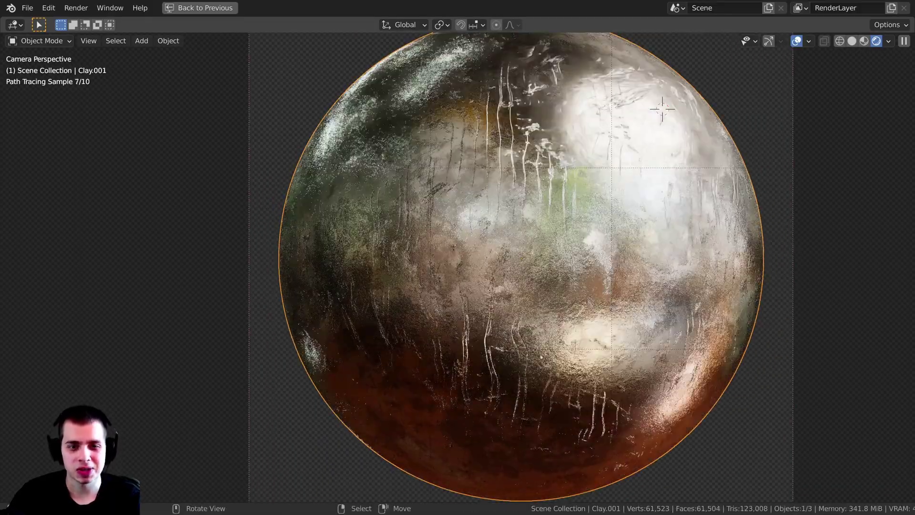
scroll(616, 308, down, 3)
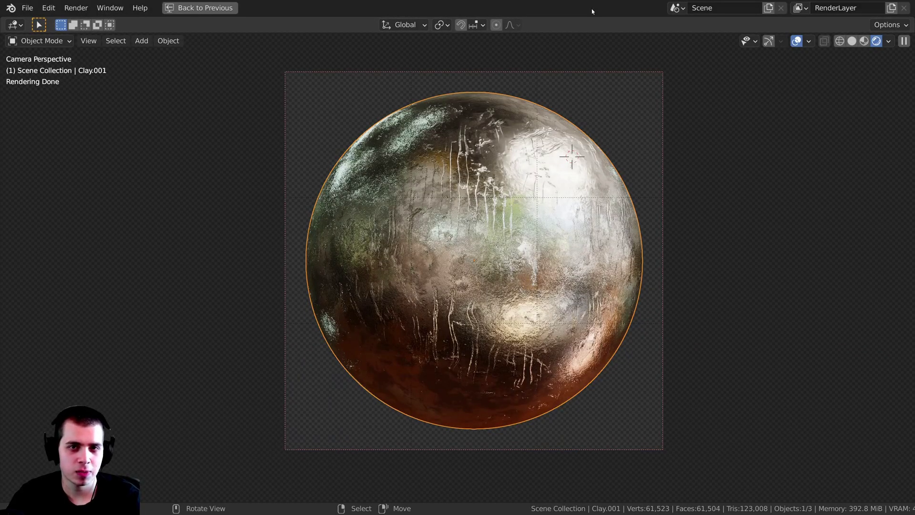
scroll(596, 239, up, 1)
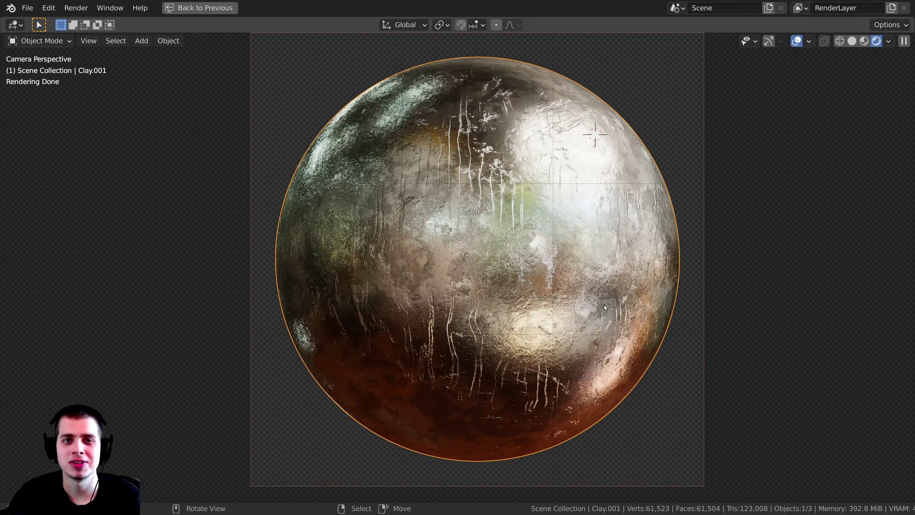
key(F11)
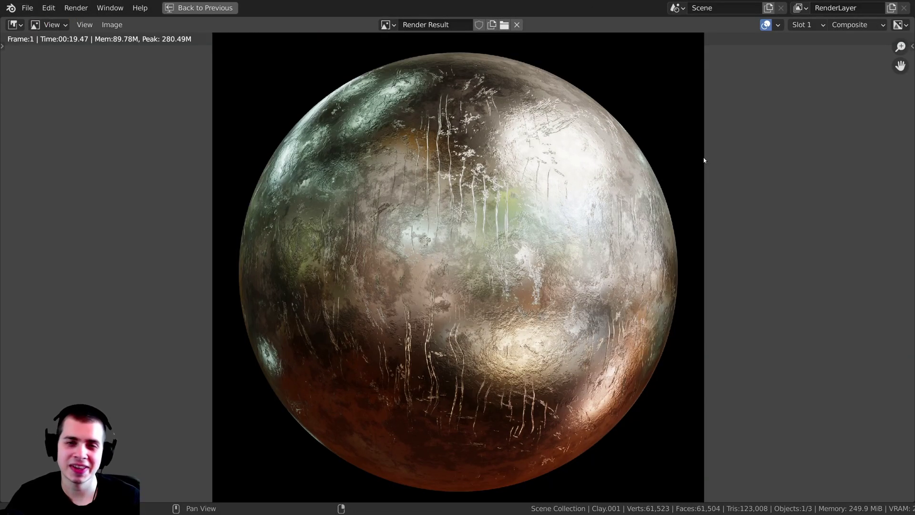